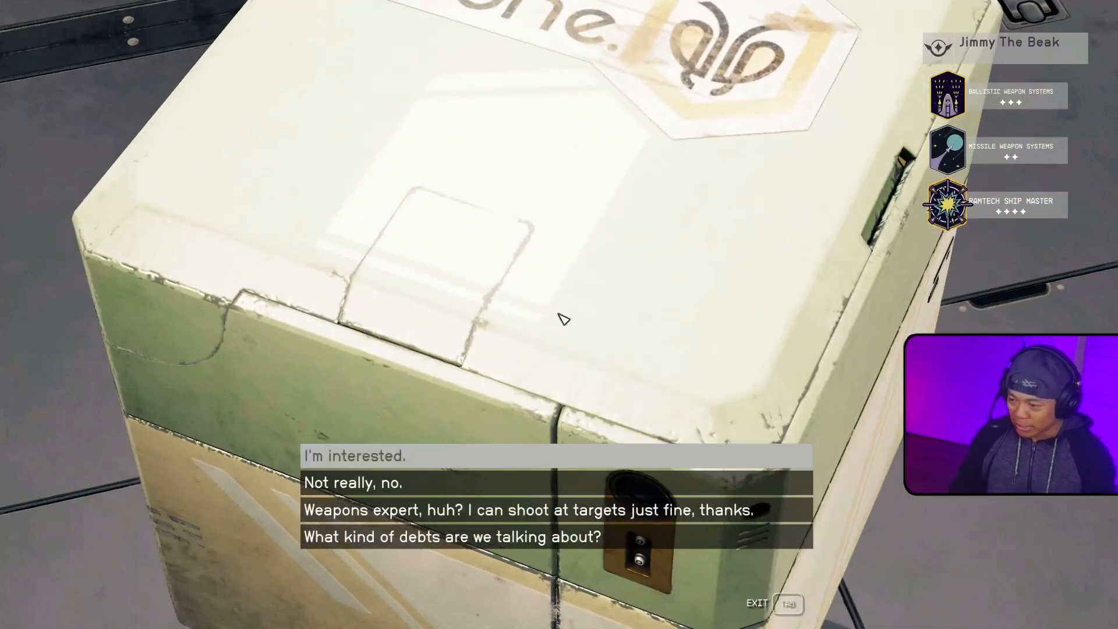
Answer Jimmy The Beak with "I'm interested.", check the credit amount in the hire option, and switch to the Creation Kit
{"action": "key", "text": "e"}
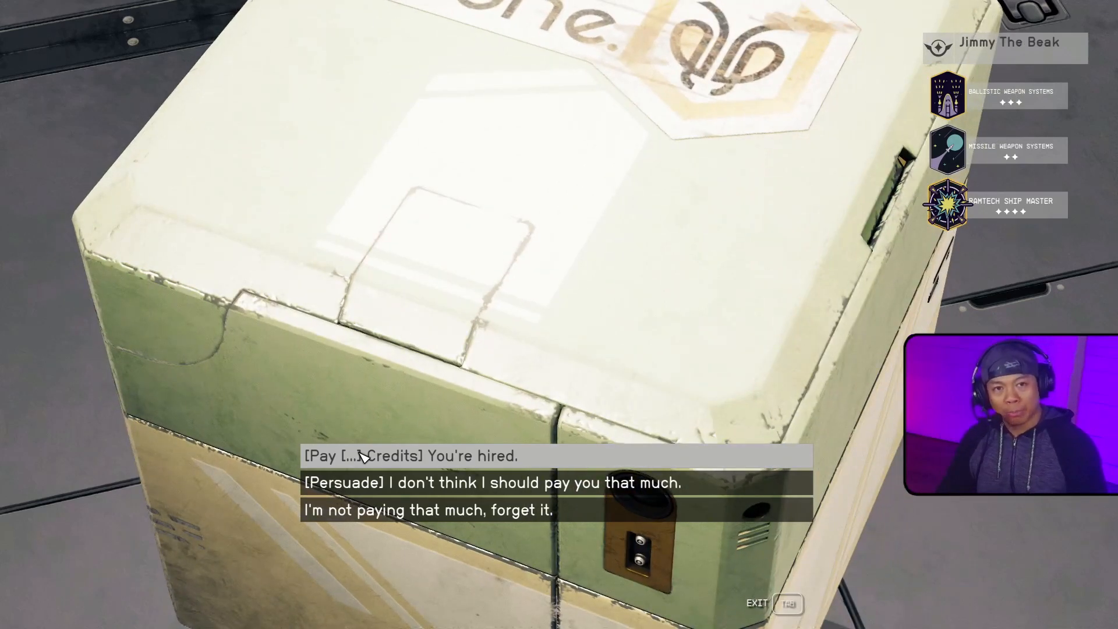
{"action": "key", "text": "alt+Tab"}
{"action": "key", "text": "alt+Tab"}
{"action": "key", "text": "alt+Tab"}
{"action": "key", "text": "alt+Tab"}
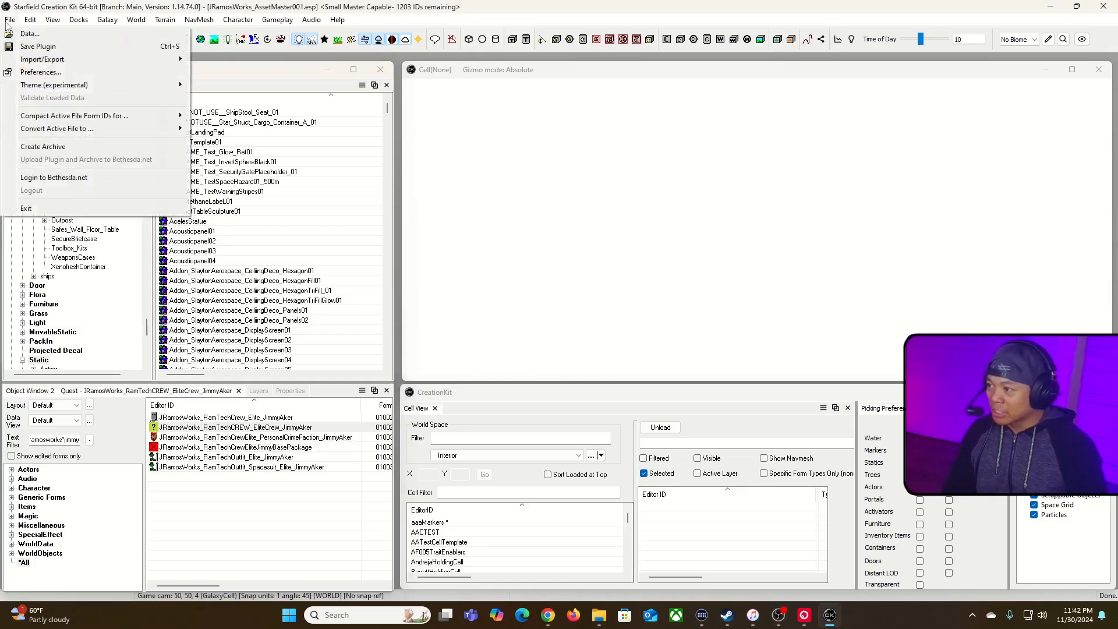
Examine the full names of the loaded master and plugin files to see which plugin is active, and close the list without changes
{"action": "left_click", "coordinate": [17, 36]}
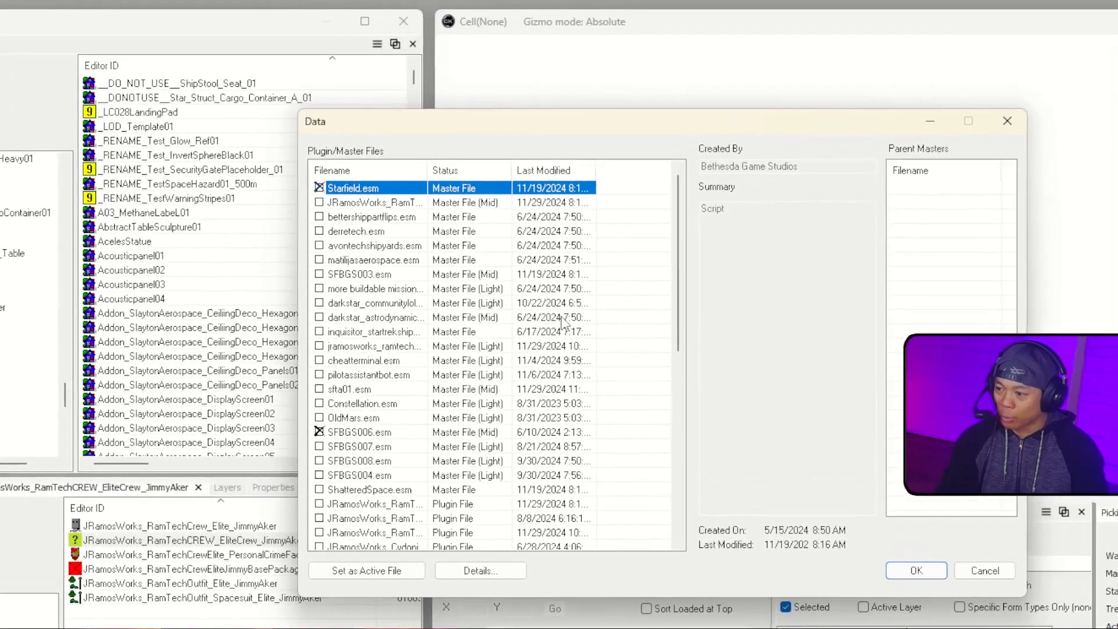
{"action": "scroll", "coordinate": [568, 320], "scroll_direction": "down", "scroll_amount": 8}
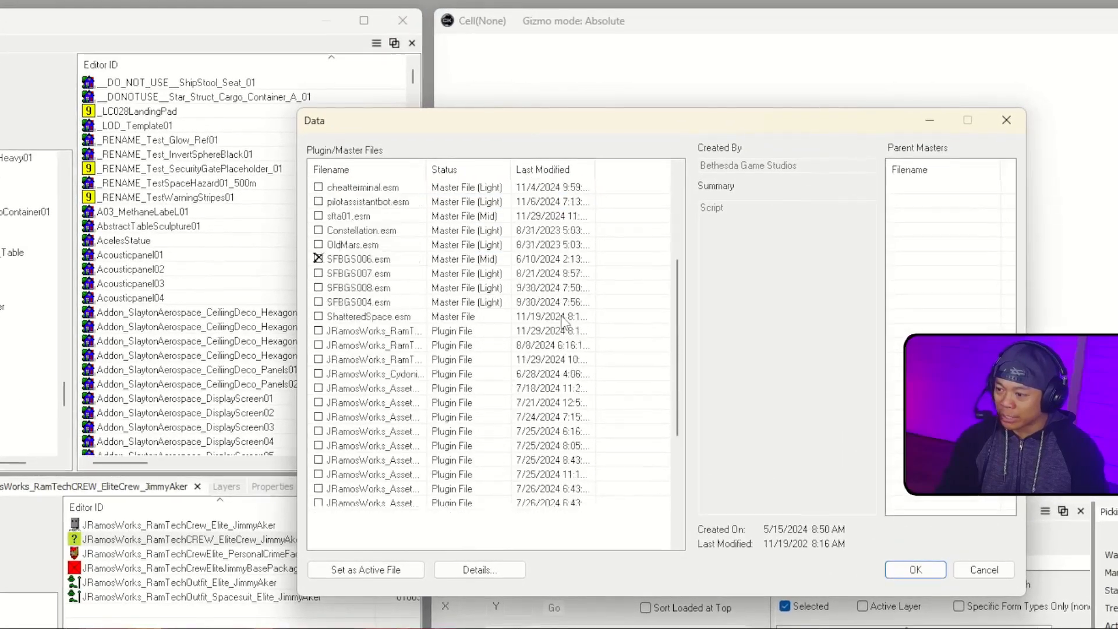
{"action": "scroll", "coordinate": [564, 322], "scroll_direction": "down", "scroll_amount": 1}
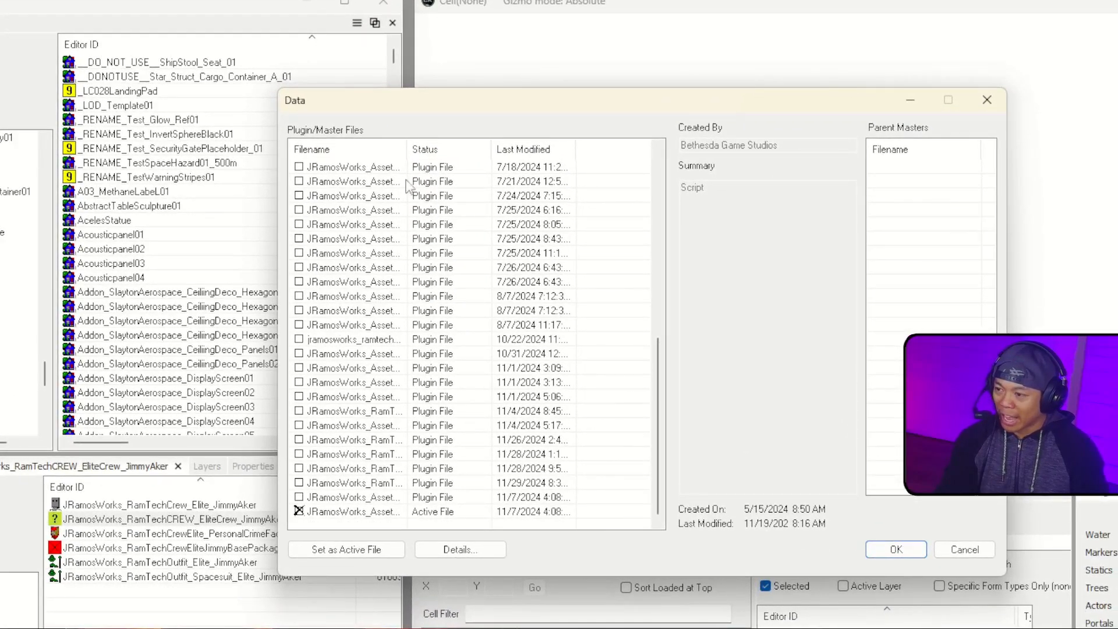
{"action": "left_click_drag", "start_coordinate": [439, 150], "coordinate": [595, 150]}
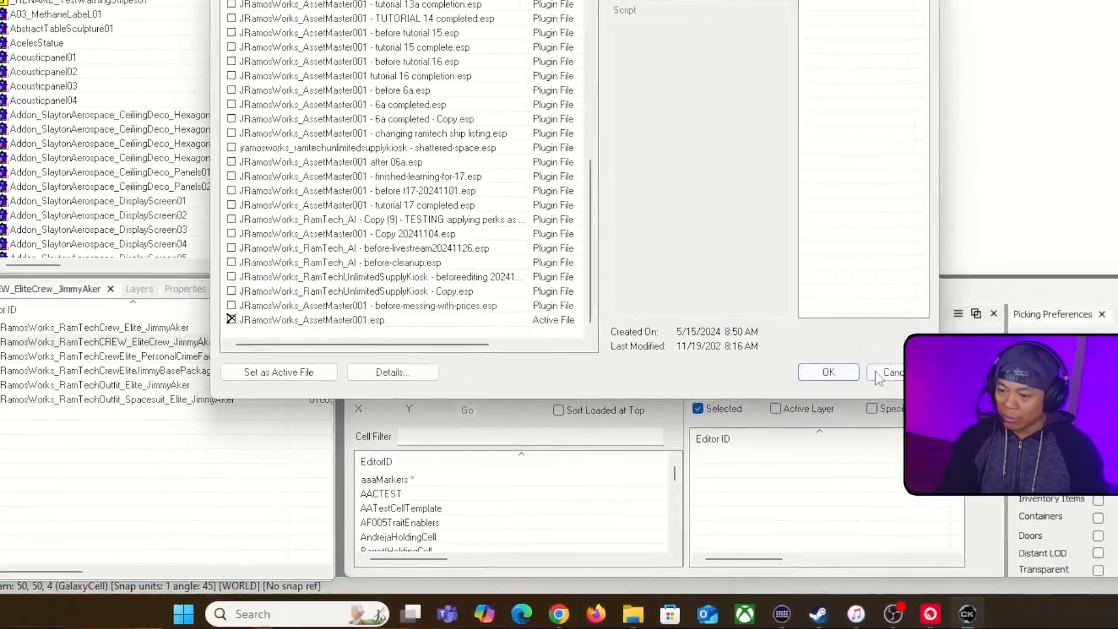
{"action": "left_click", "coordinate": [881, 376]}
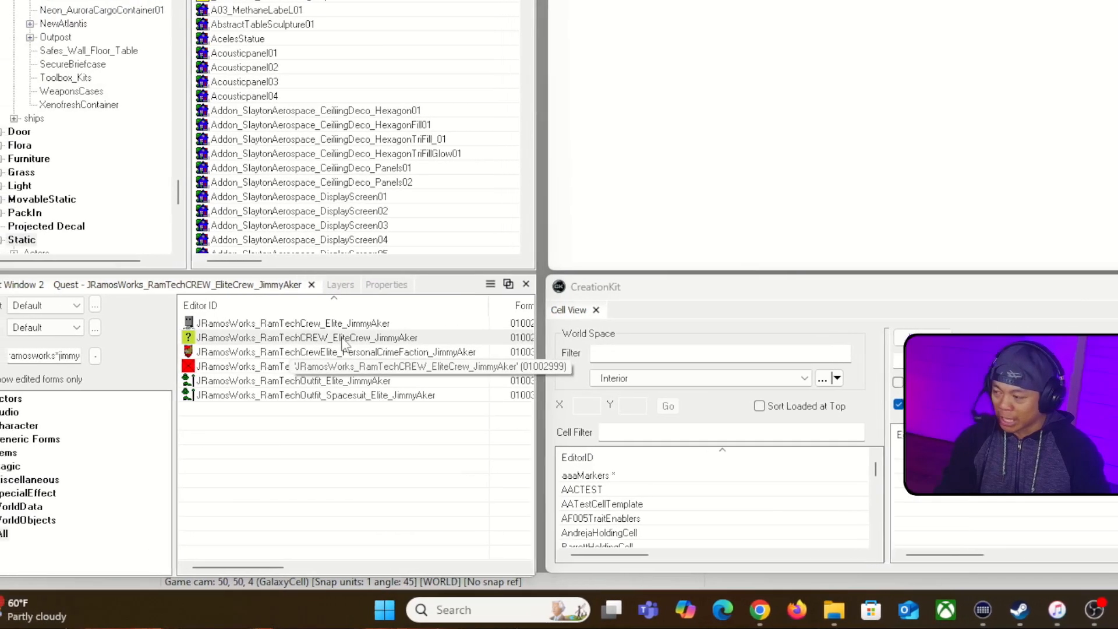
Open the quest JRamosWorks_RamTechCREW_EliteCrew_JimmyAker and the properties of its Crew_EliteCrewQuestScript
{"action": "double_click", "coordinate": [355, 337]}
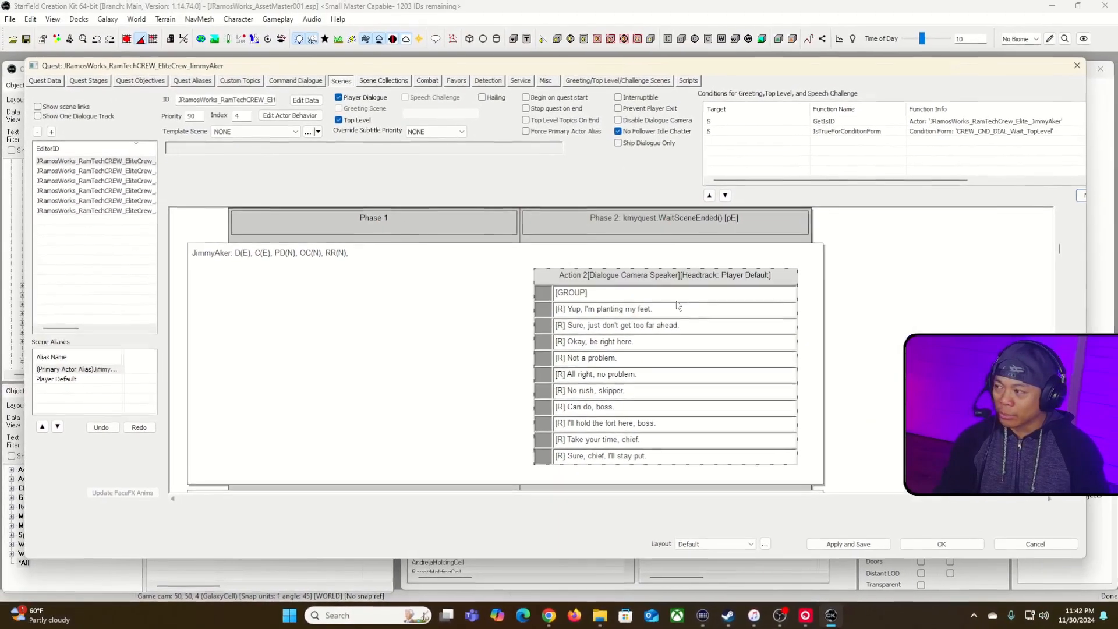
{"action": "left_click", "coordinate": [712, 226]}
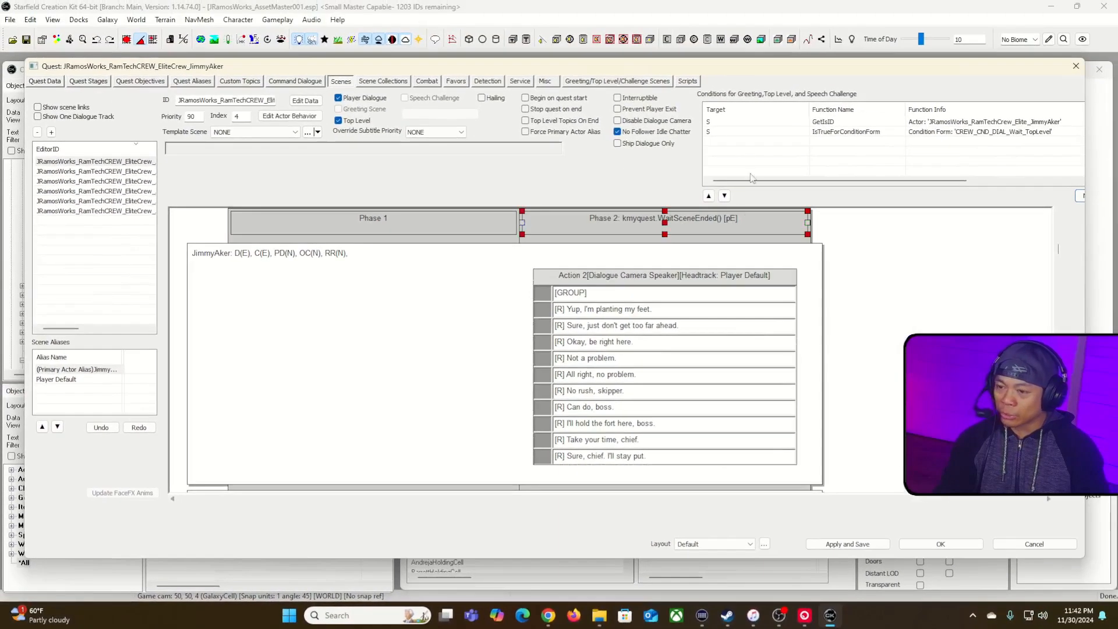
{"action": "left_click", "coordinate": [688, 82]}
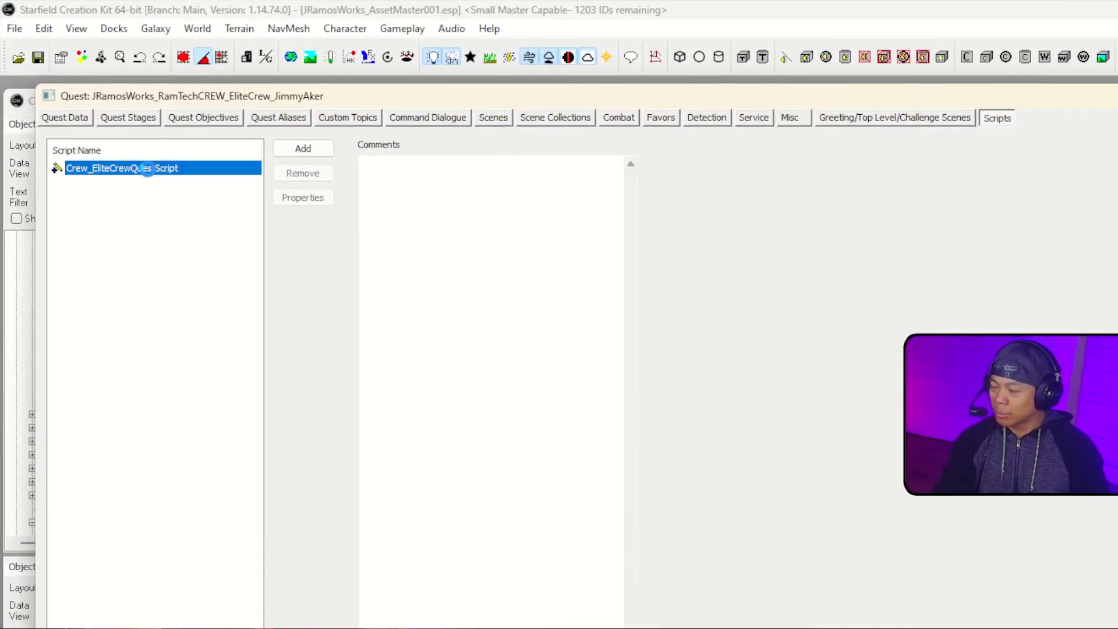
{"action": "double_click", "coordinate": [147, 168]}
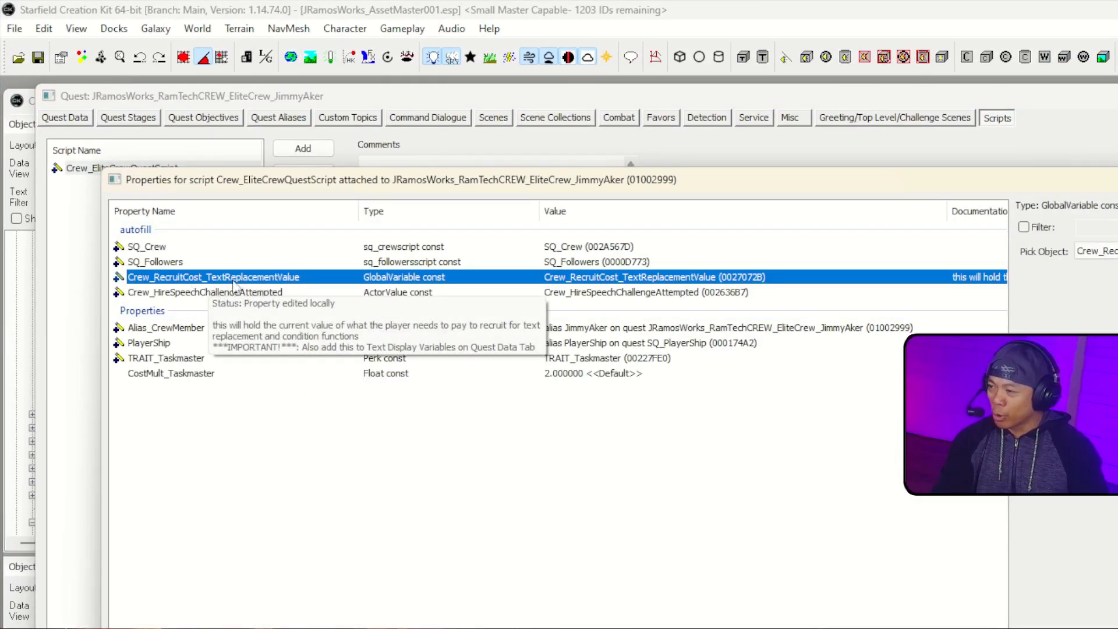
Assign the Crew_RecruitCost_TextReplacementValue global to the script property of the same name and close the properties
{"action": "left_click", "coordinate": [1109, 251]}
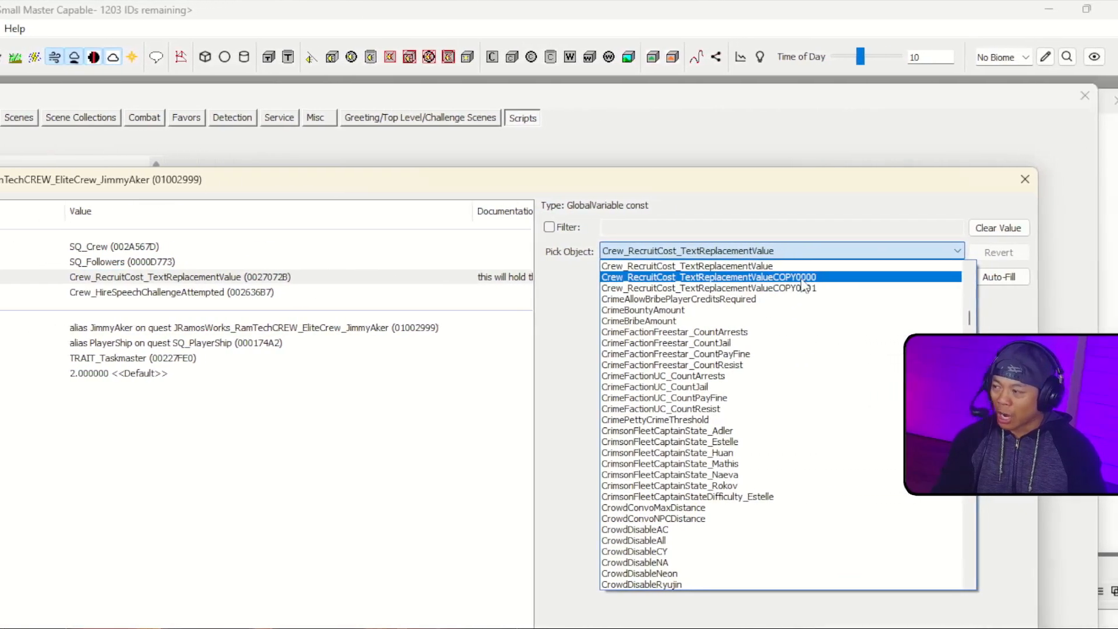
{"action": "left_click", "coordinate": [745, 266]}
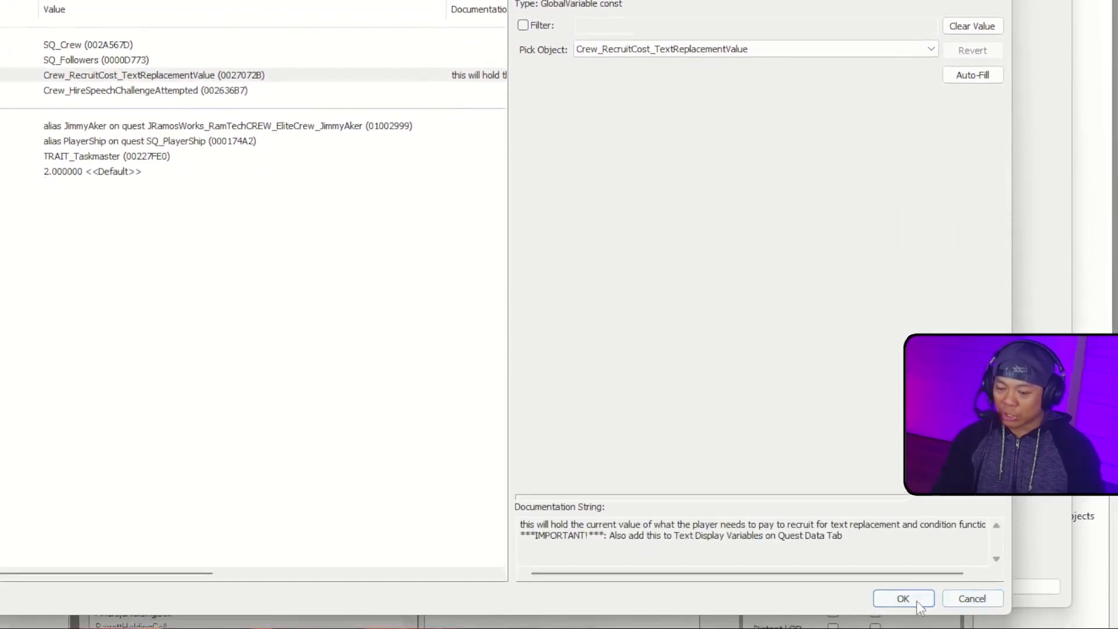
{"action": "left_click", "coordinate": [970, 569]}
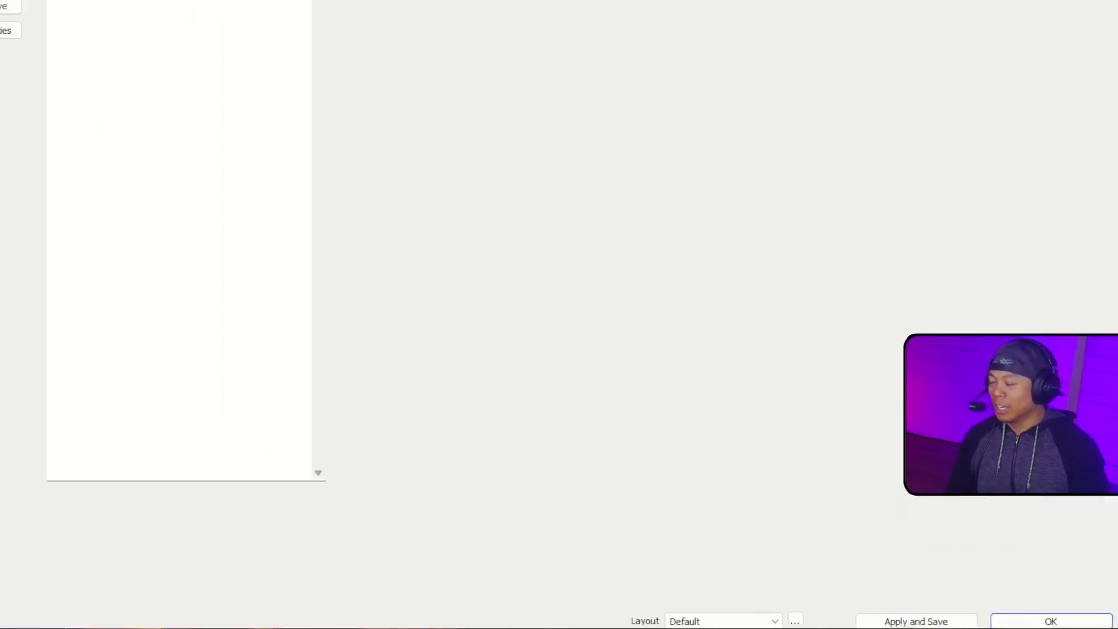
Reopen the script's properties and read the documentation of the Crew_RecruitCost_TextReplacementValue property
{"action": "double_click", "coordinate": [56, 127]}
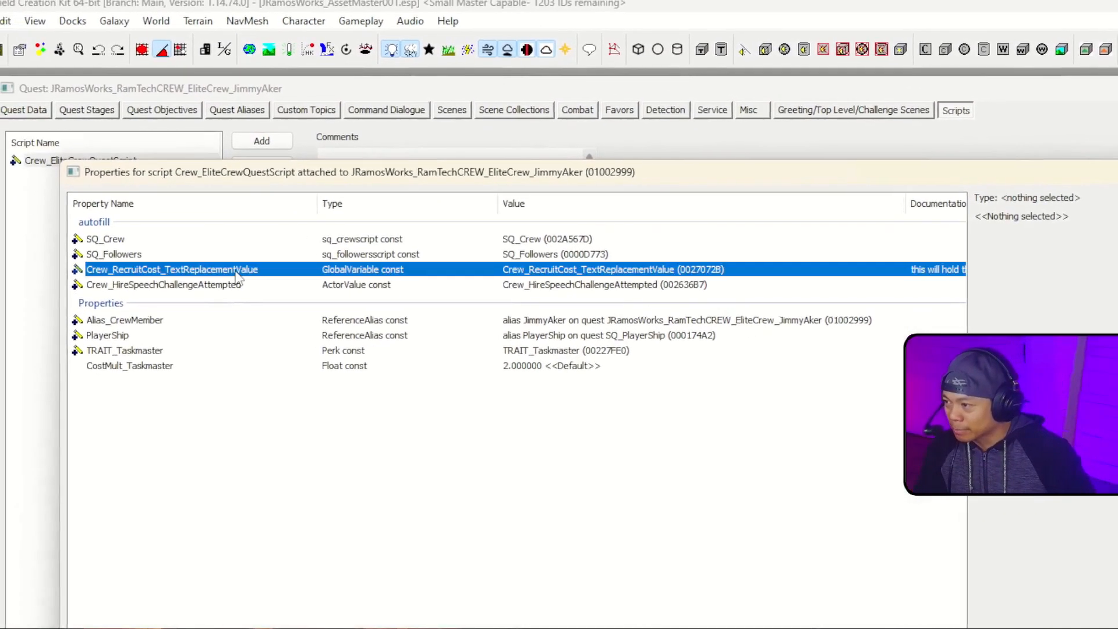
{"action": "left_click", "coordinate": [233, 255]}
{"action": "mouse_move", "coordinate": [257, 274]}
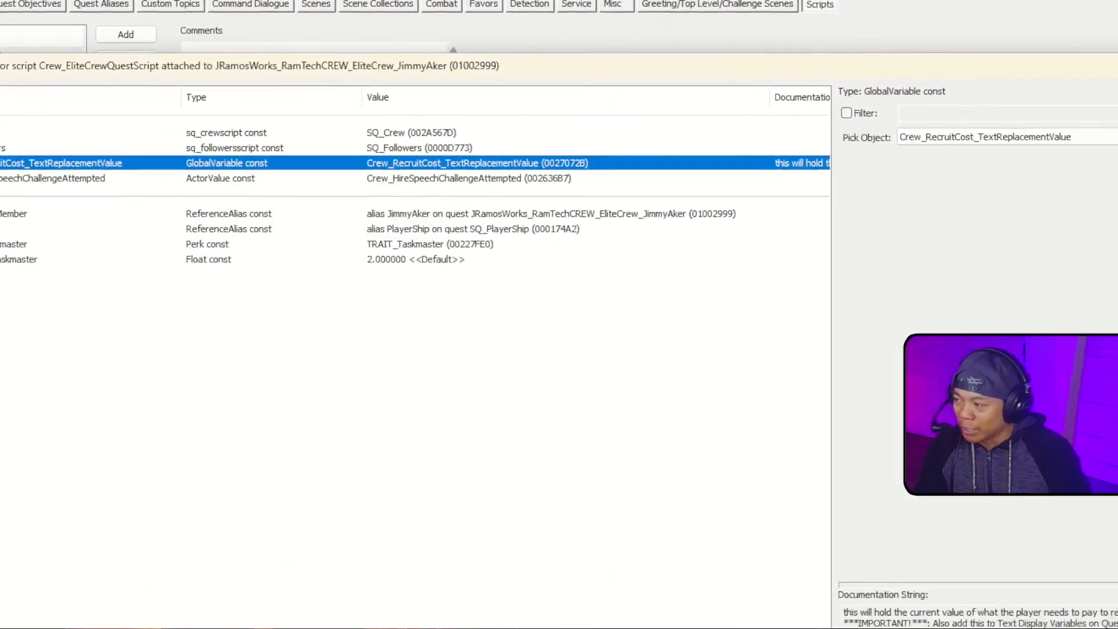
{"action": "mouse_move", "coordinate": [973, 626]}
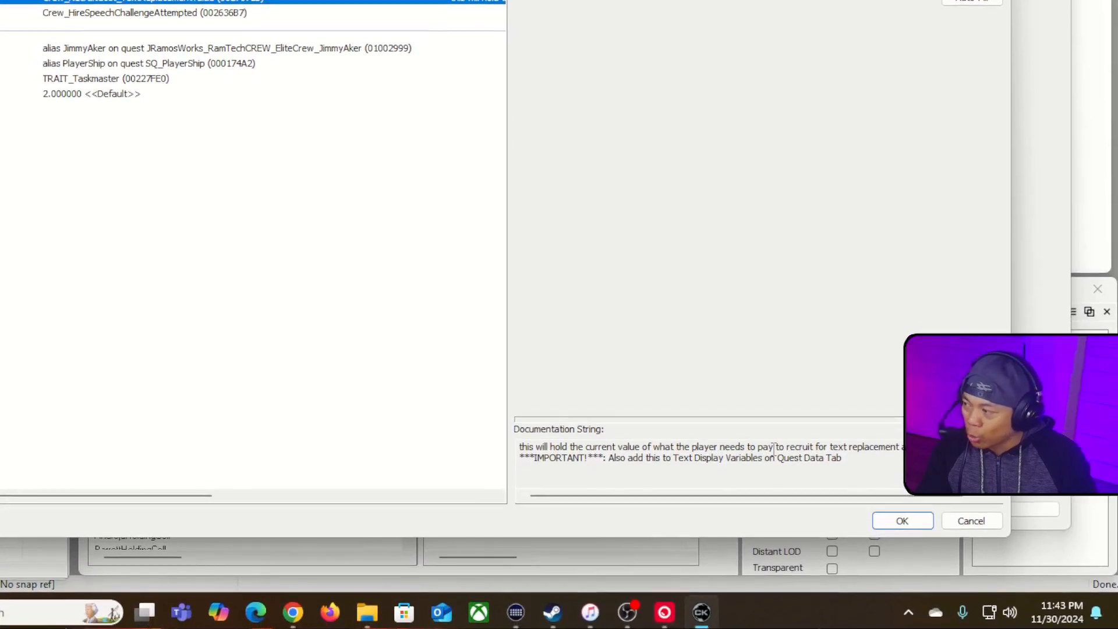
{"action": "left_click", "coordinate": [968, 520]}
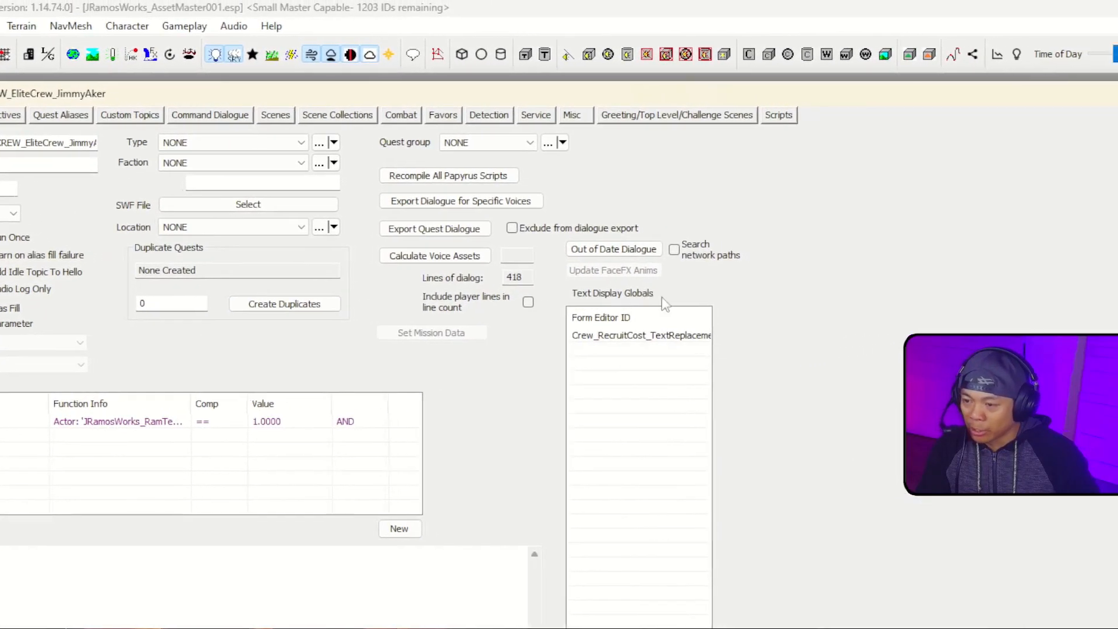
Remove and re-add Crew_RecruitCost_TextReplacementValue in the quest's Text Display Globals, filtering forms by crew*recruit, and save the quest
{"action": "left_click", "coordinate": [719, 339]}
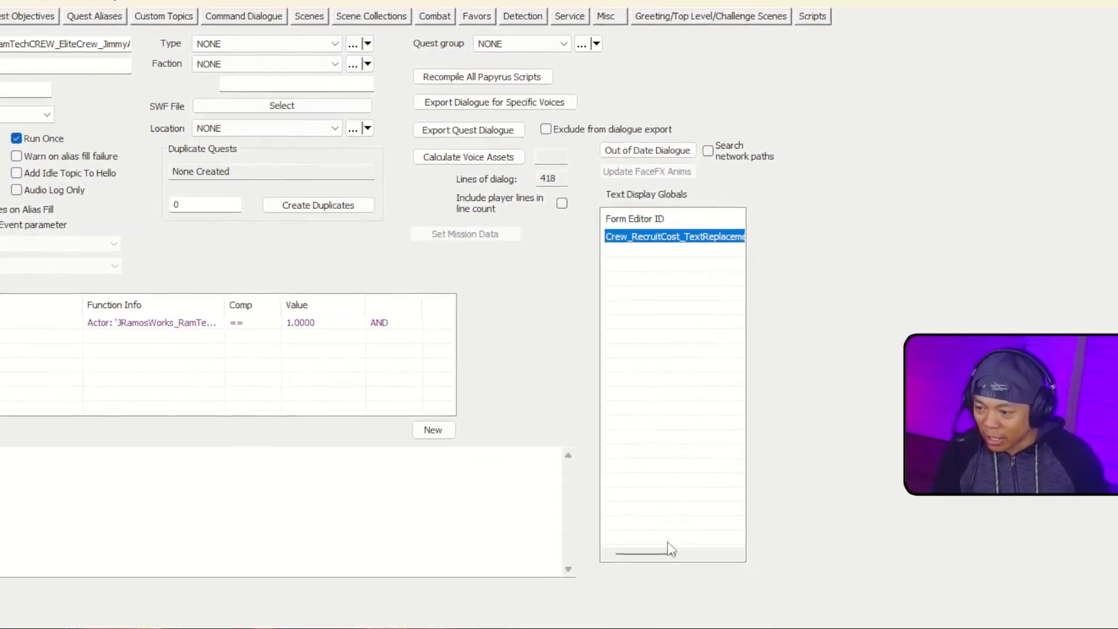
{"action": "left_click_drag", "start_coordinate": [668, 550], "coordinate": [598, 386]}
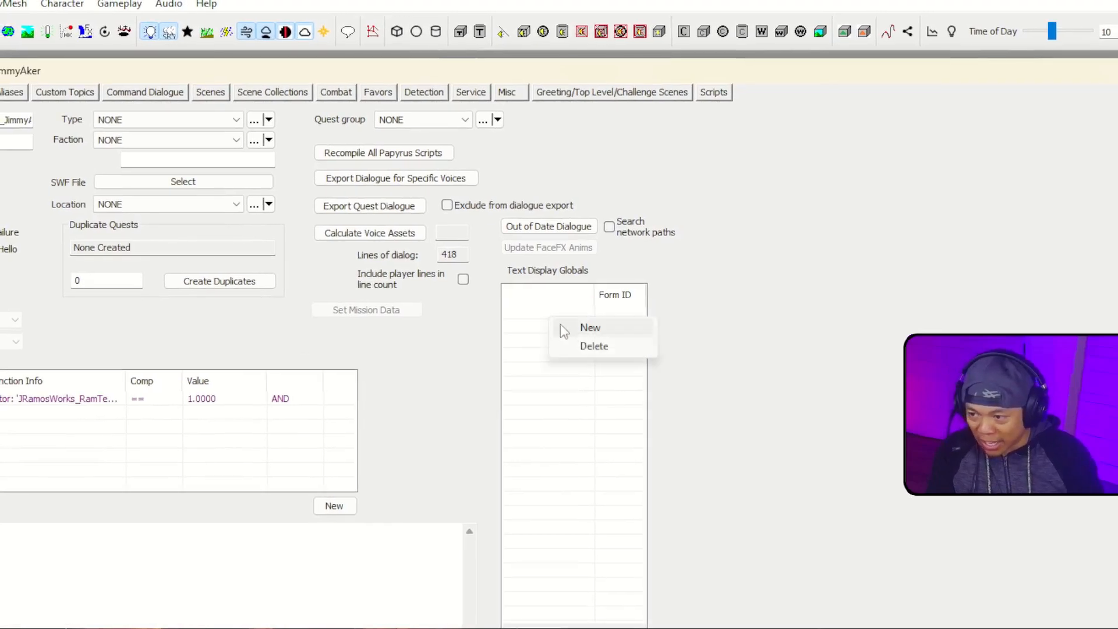
{"action": "double_click", "coordinate": [586, 333]}
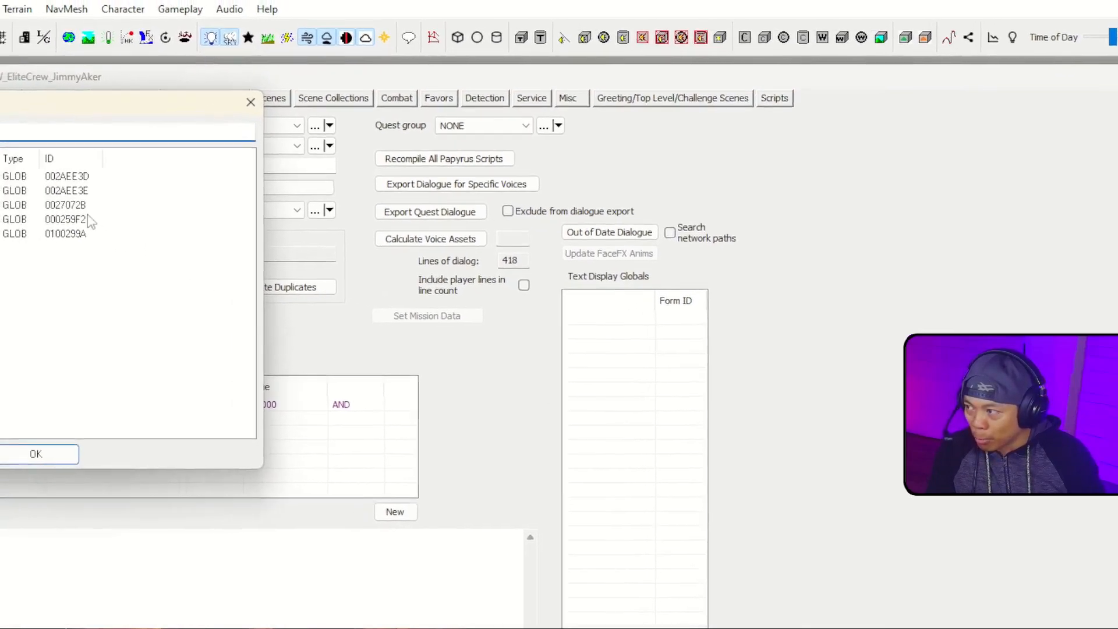
{"action": "left_click_drag", "start_coordinate": [128, 167], "coordinate": [173, 166]}
{"action": "left_click_drag", "start_coordinate": [83, 118], "coordinate": [406, 218]}
{"action": "double_click", "coordinate": [457, 244]}
{"action": "type", "text": "crew*recruit"}
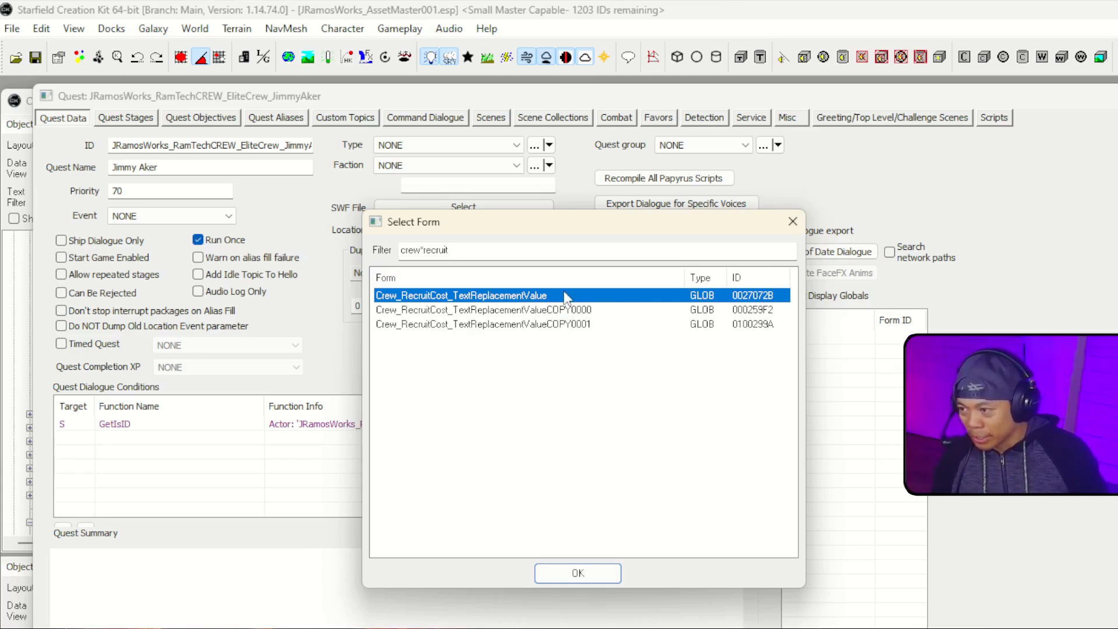
{"action": "double_click", "coordinate": [501, 296]}
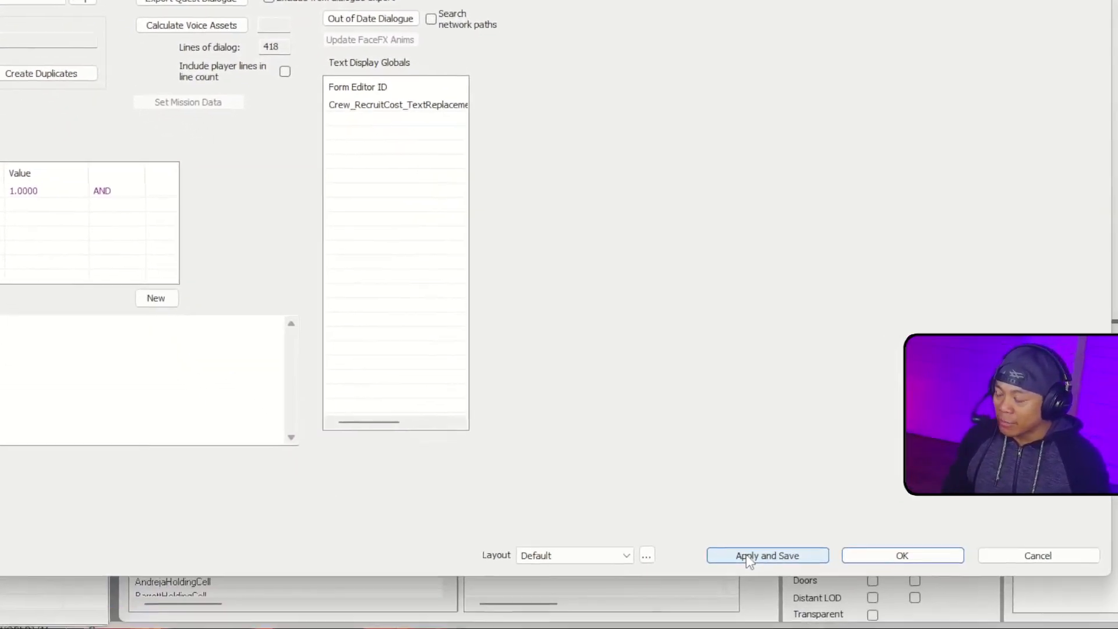
{"action": "left_click", "coordinate": [733, 539]}
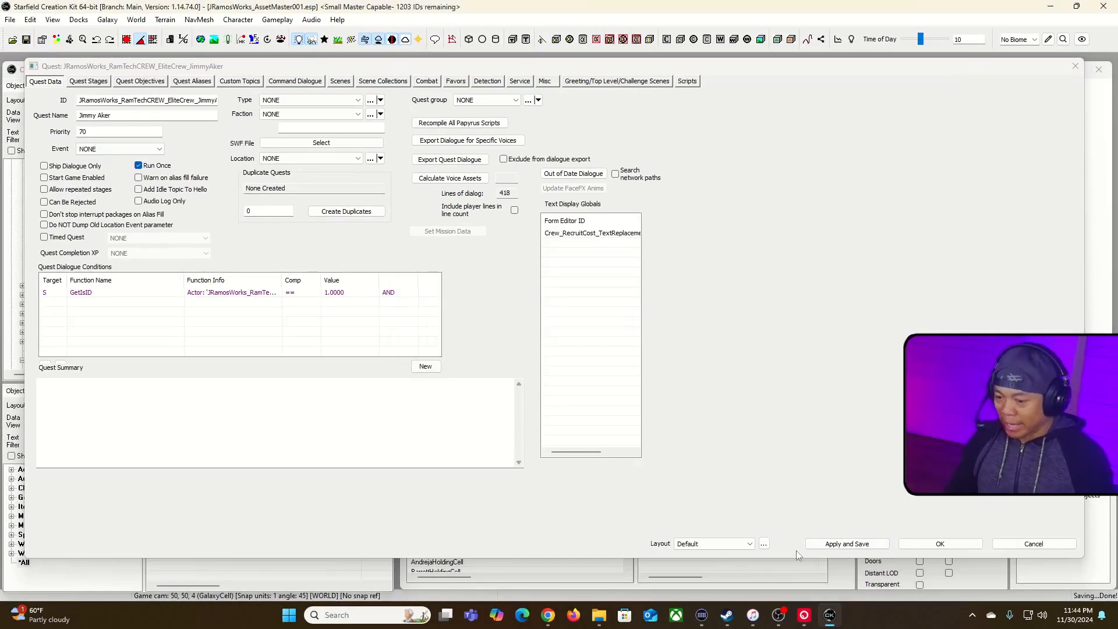
Switch to Starfield, walk to Jimmy The Beak, start a conversation and reply "I'm interested." to check the hire price
{"action": "key", "text": "alt+Tab"}
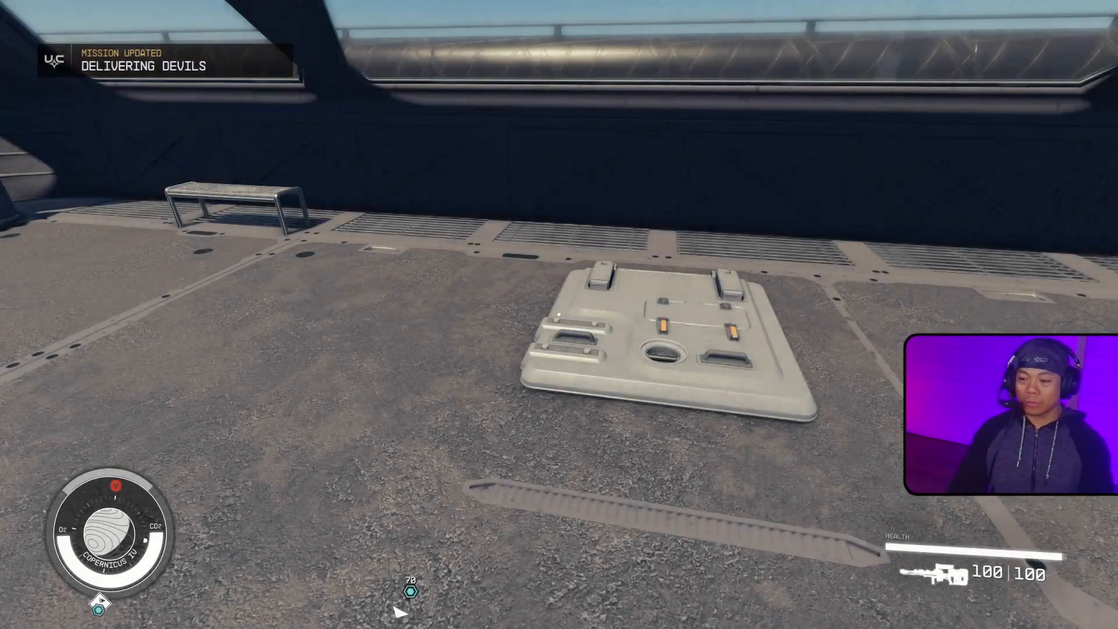
{"action": "key", "text": "w"}
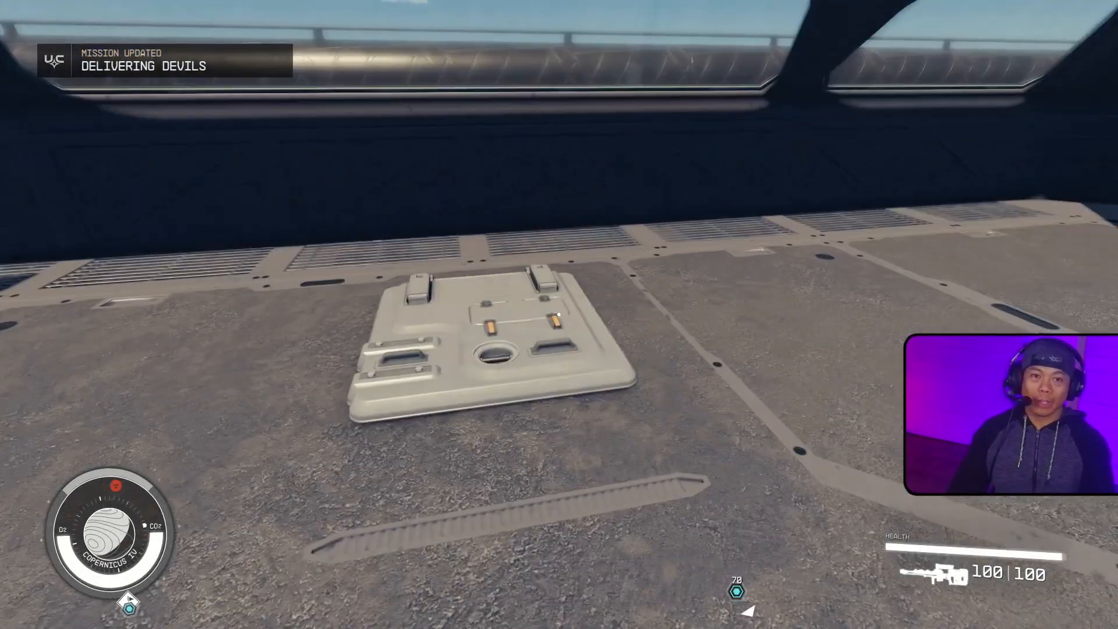
{"action": "key", "text": "e"}
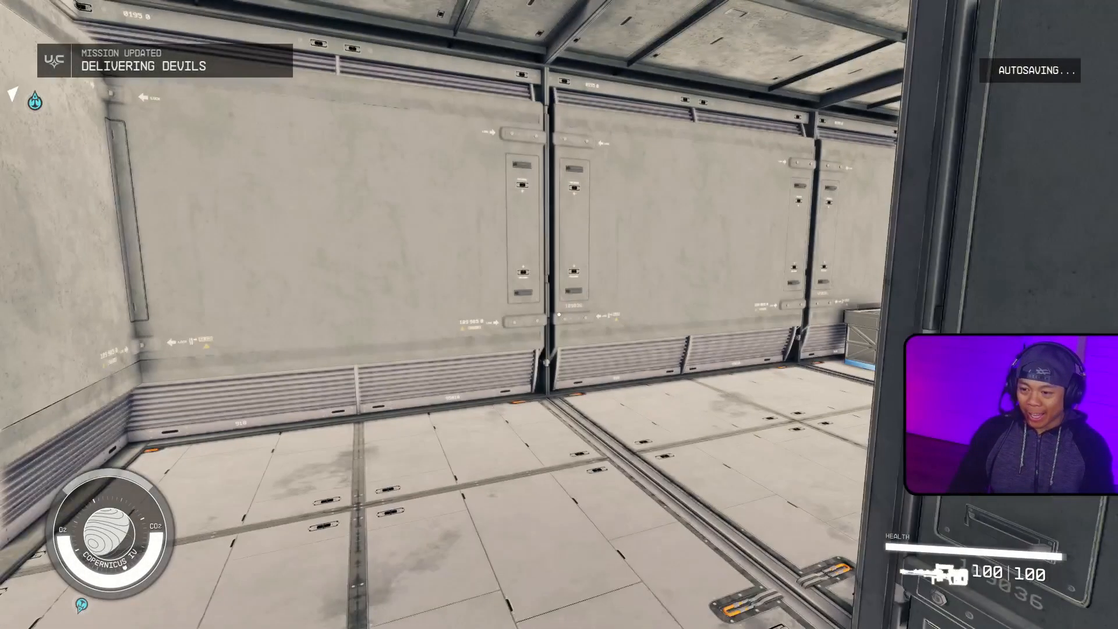
{"action": "key", "text": "w"}
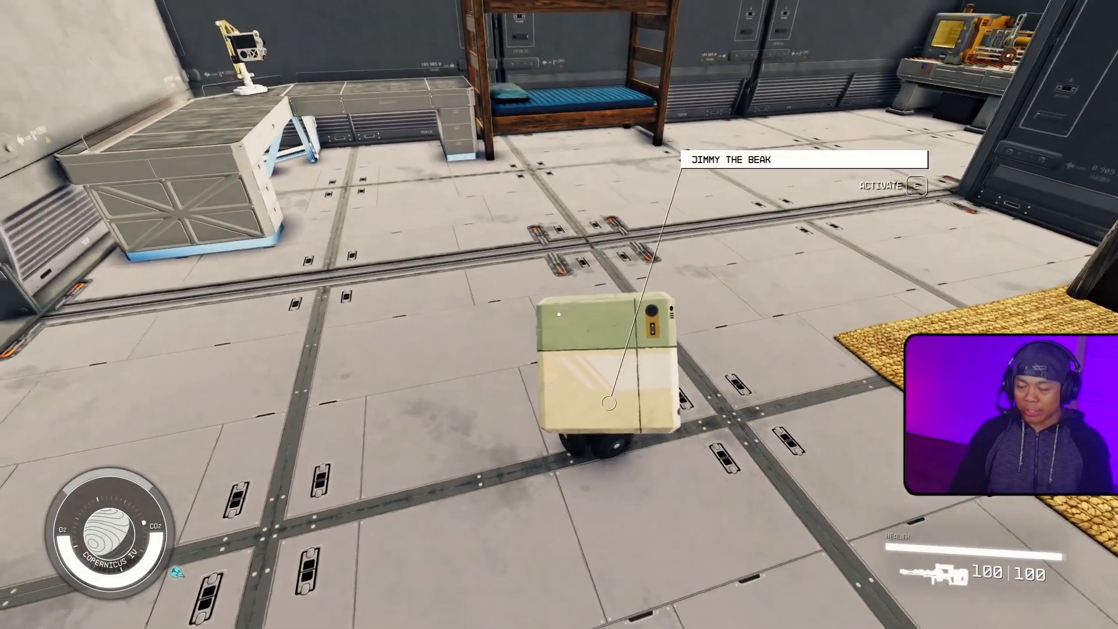
{"action": "key", "text": "e"}
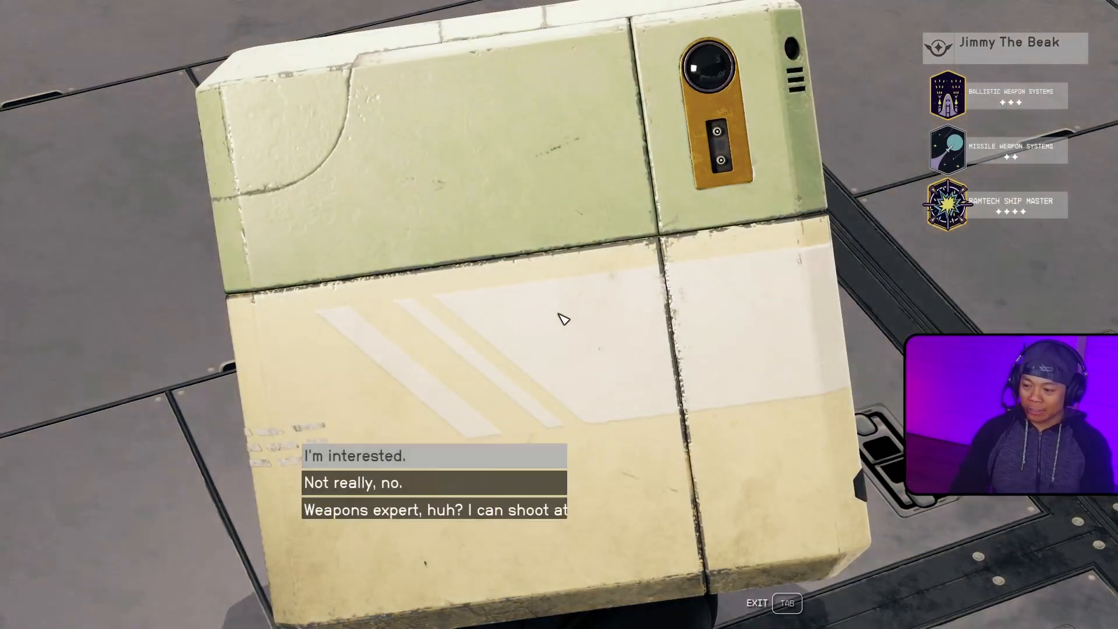
{"action": "key", "text": "e"}
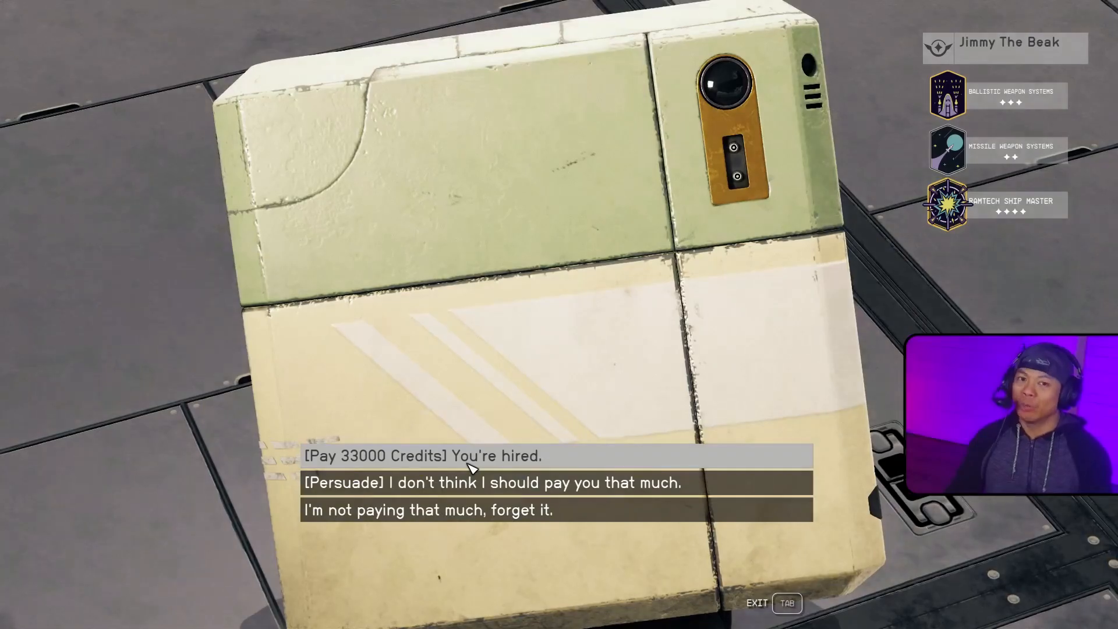
Switch back to the Creation Kit and examine the quest's recruit scene, including its dialogue phases and full scene ID
{"action": "key", "text": "alt+Tab"}
{"action": "key", "text": "alt+Tab"}
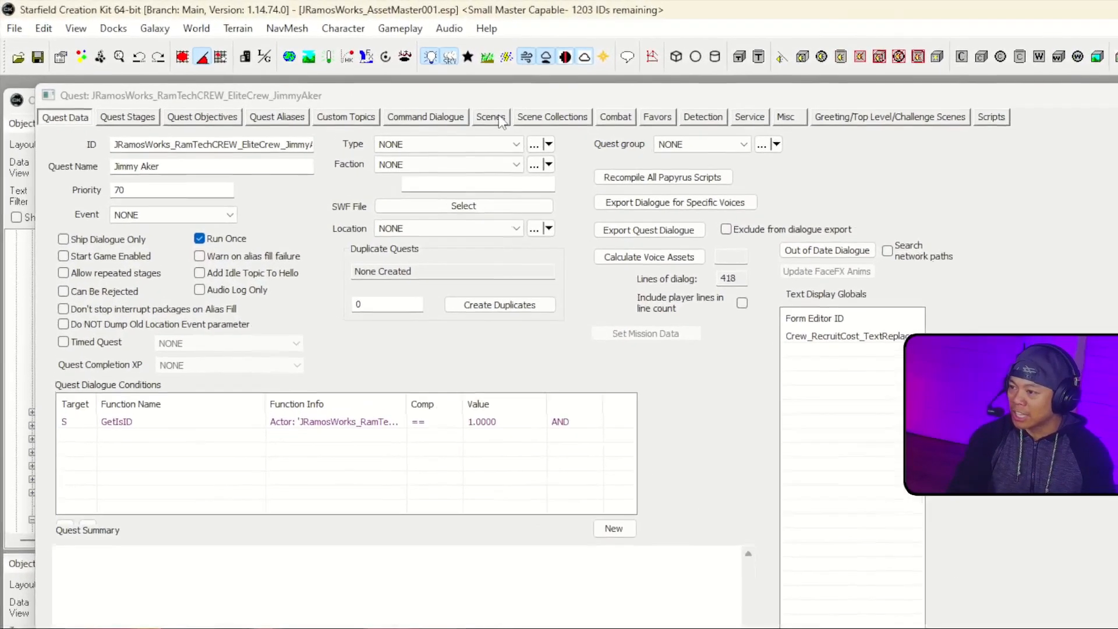
{"action": "left_click", "coordinate": [340, 82]}
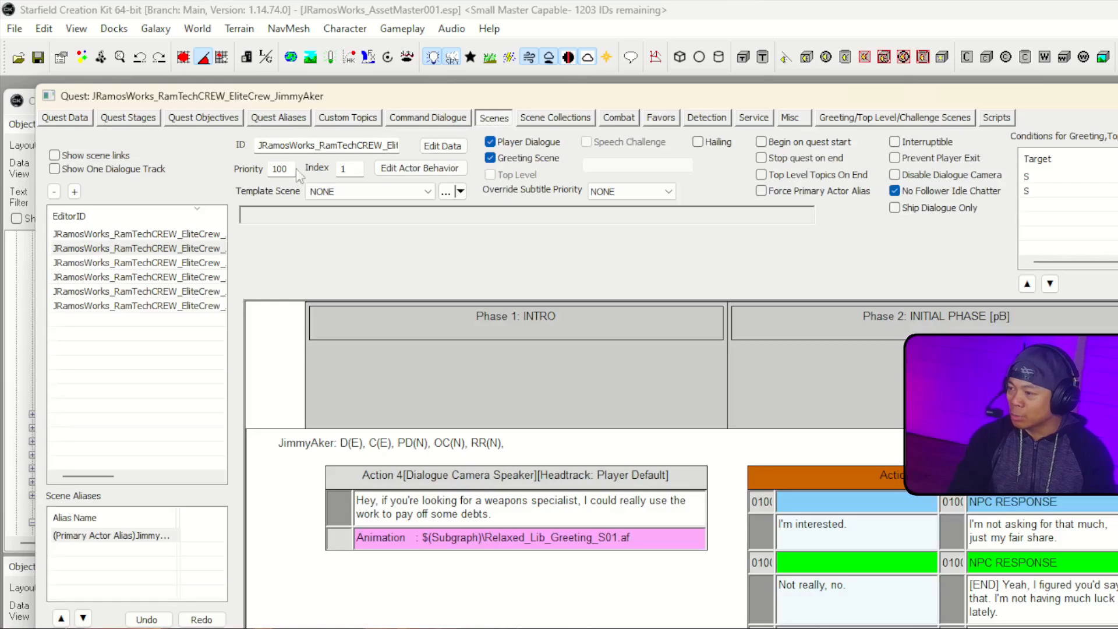
{"action": "left_click", "coordinate": [199, 233]}
{"action": "left_click", "coordinate": [199, 245]}
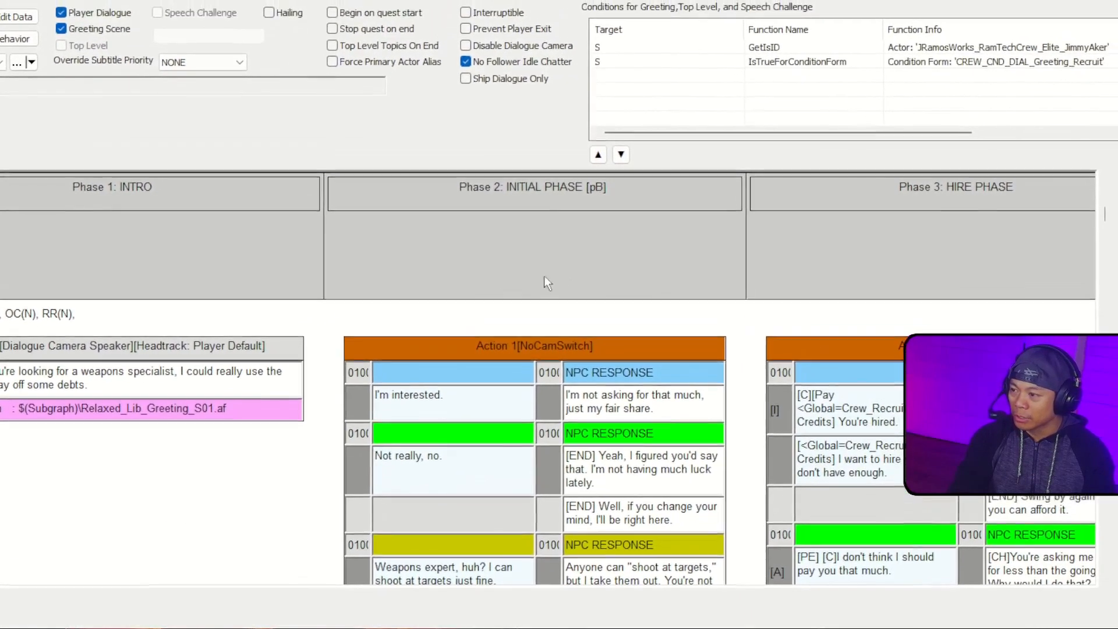
{"action": "left_click", "coordinate": [171, 201]}
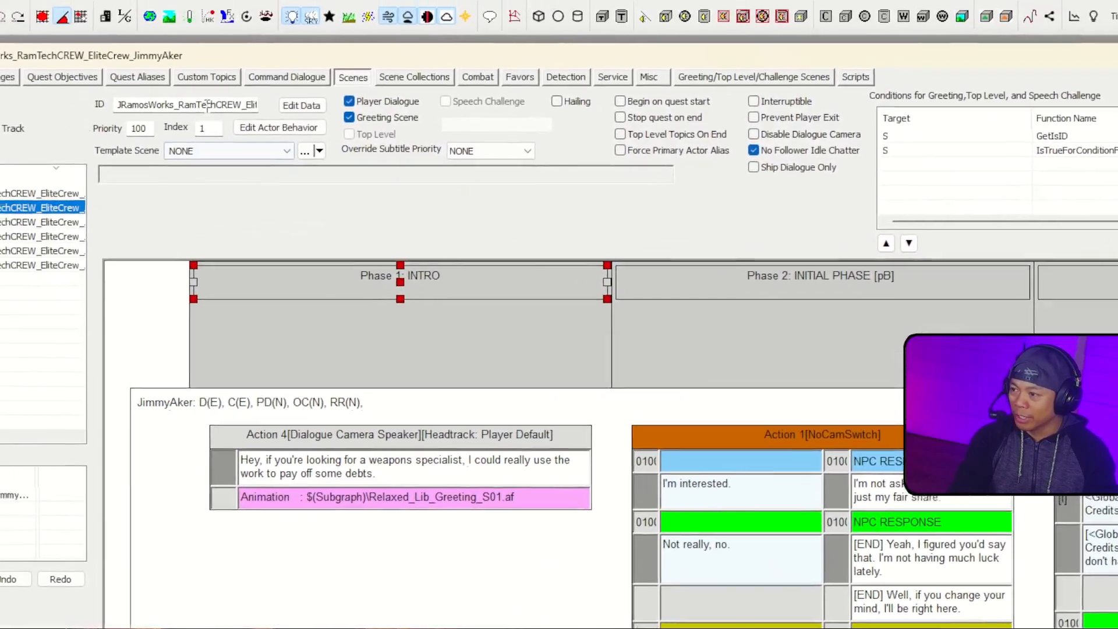
{"action": "left_click_drag", "start_coordinate": [167, 119], "coordinate": [334, 120]}
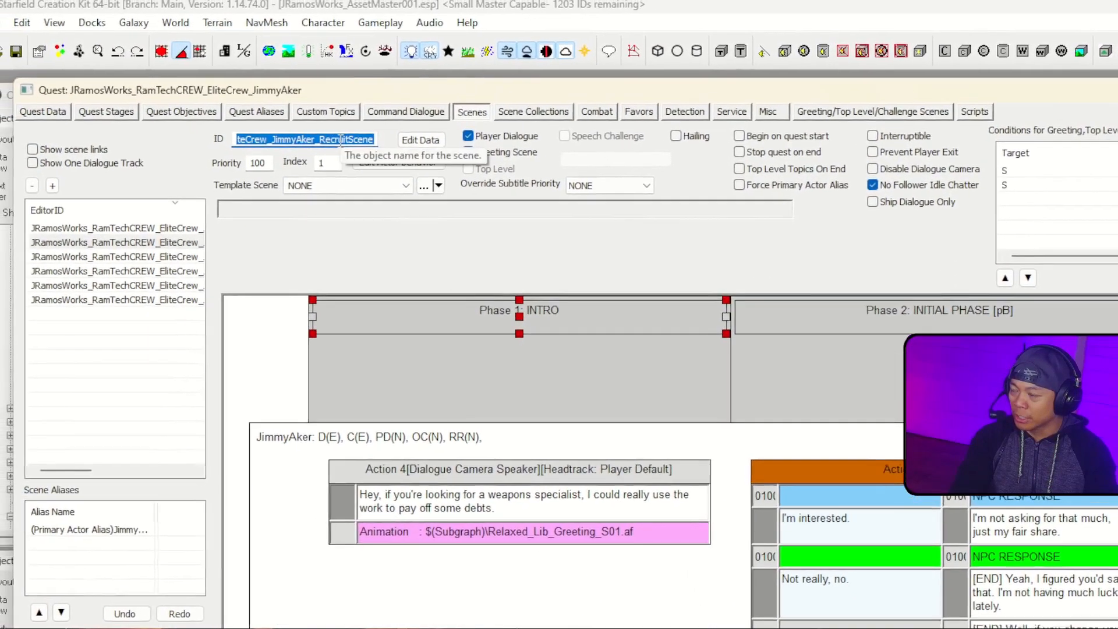
Open the recruit scene's Phase 2 INITIAL PHASE and examine the Papyrus fragment that runs at its start
{"action": "left_click", "coordinate": [915, 458]}
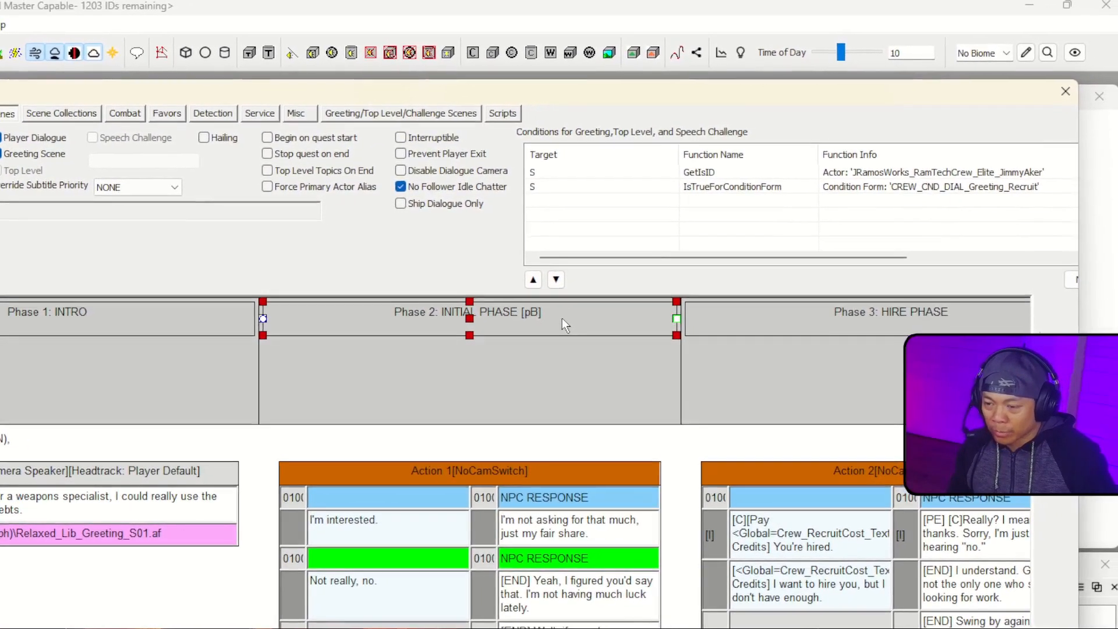
{"action": "double_click", "coordinate": [563, 319]}
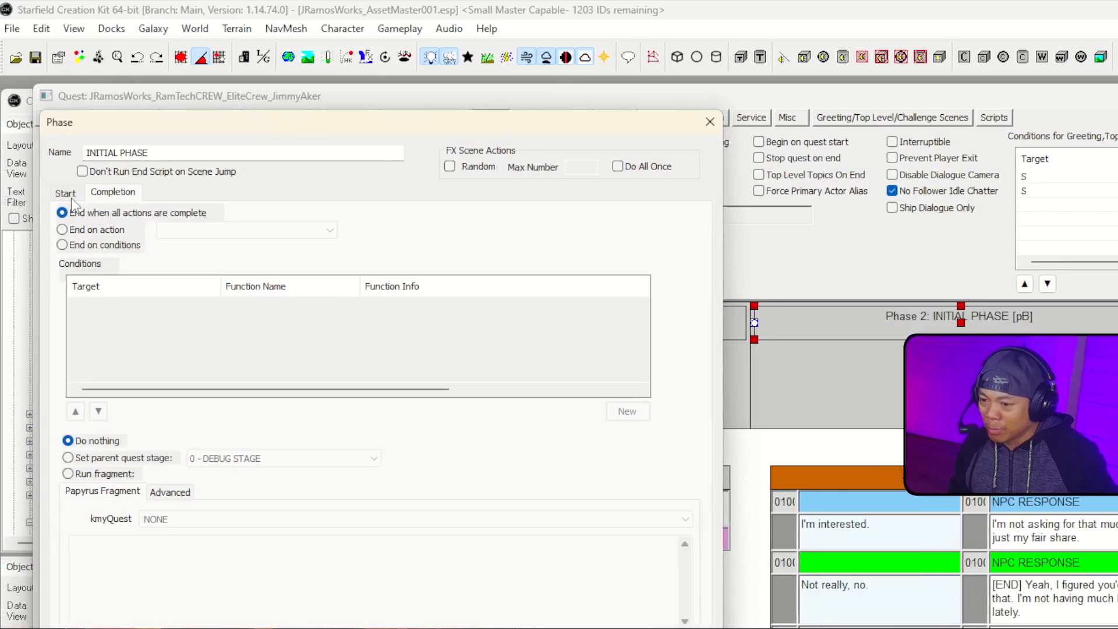
{"action": "left_click", "coordinate": [67, 195]}
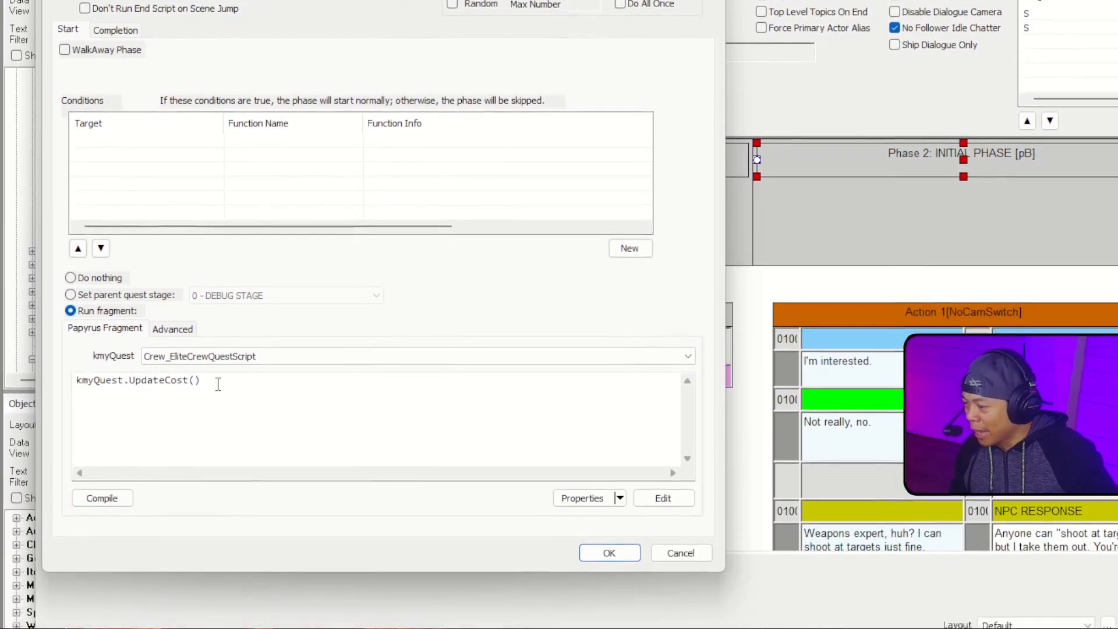
{"action": "left_click_drag", "start_coordinate": [203, 473], "coordinate": [77, 473]}
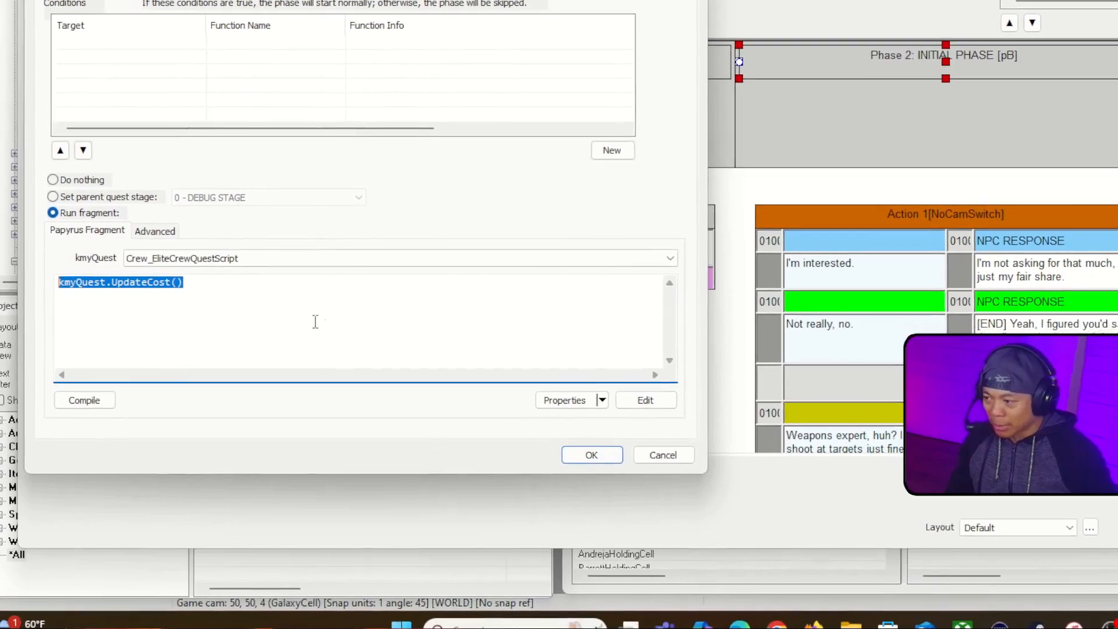
{"action": "left_click", "coordinate": [318, 346]}
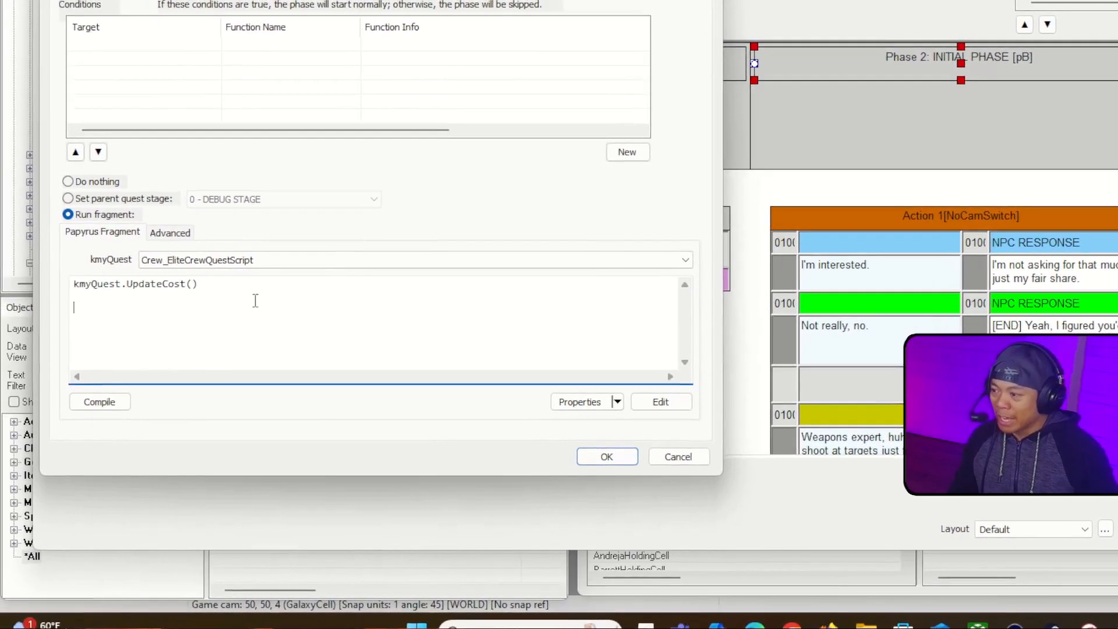
{"action": "left_click_drag", "start_coordinate": [275, 297], "coordinate": [60, 292]}
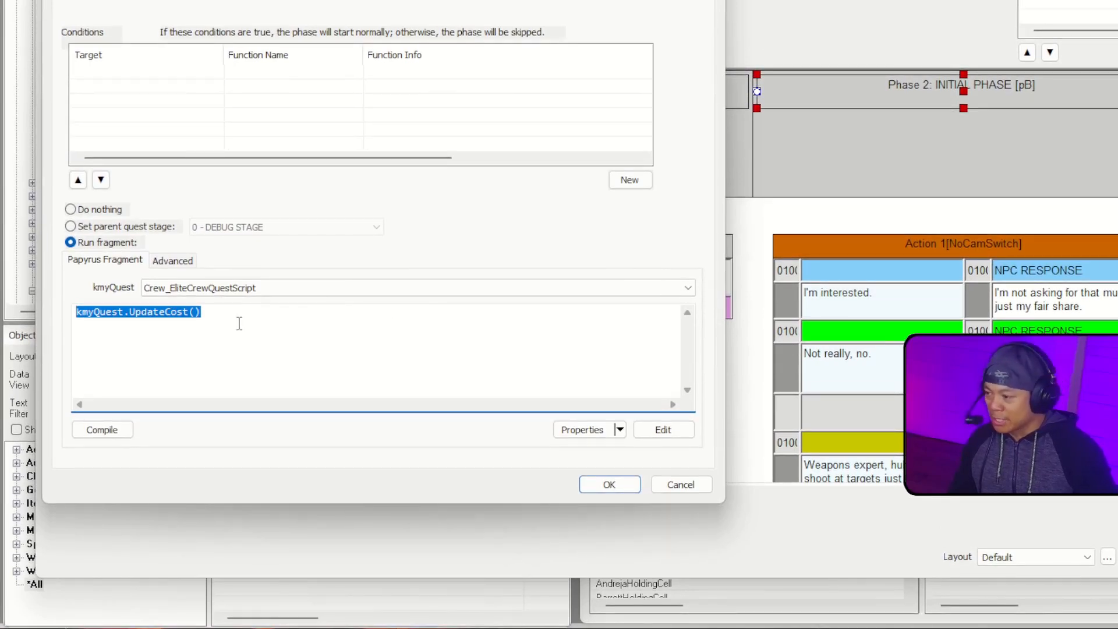
{"action": "left_click", "coordinate": [279, 318]}
{"action": "left_click_drag", "start_coordinate": [278, 315], "coordinate": [77, 313]}
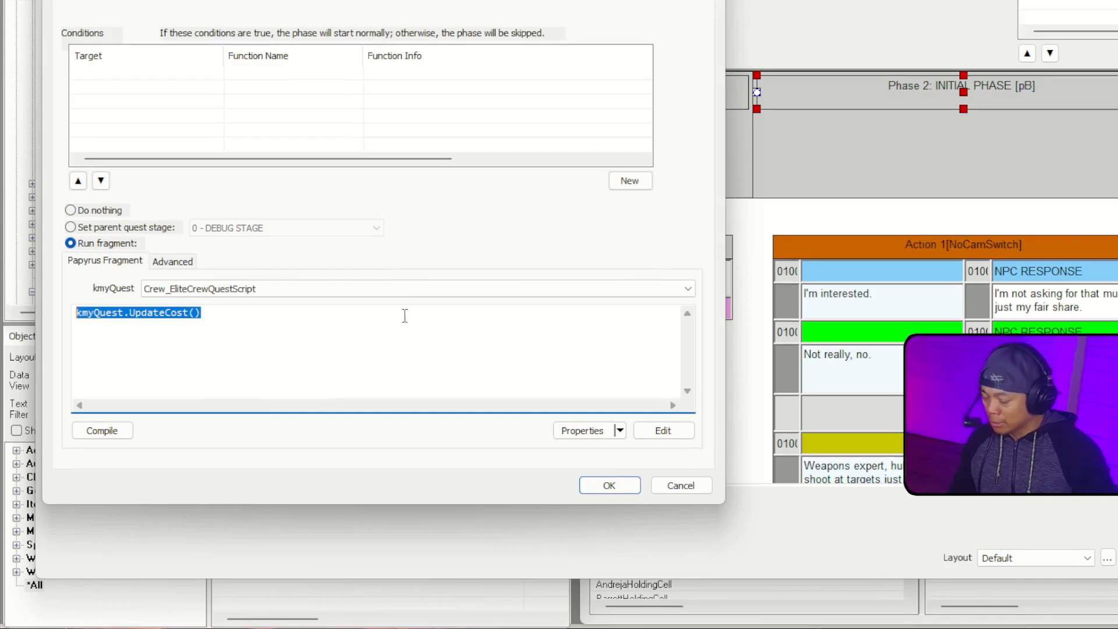
Delete the kmyQuest.UpdateCost() fragment from INITIAL PHASE's start, set it to Do nothing, and save the quest and plugin
{"action": "key", "text": "BackSpace"}
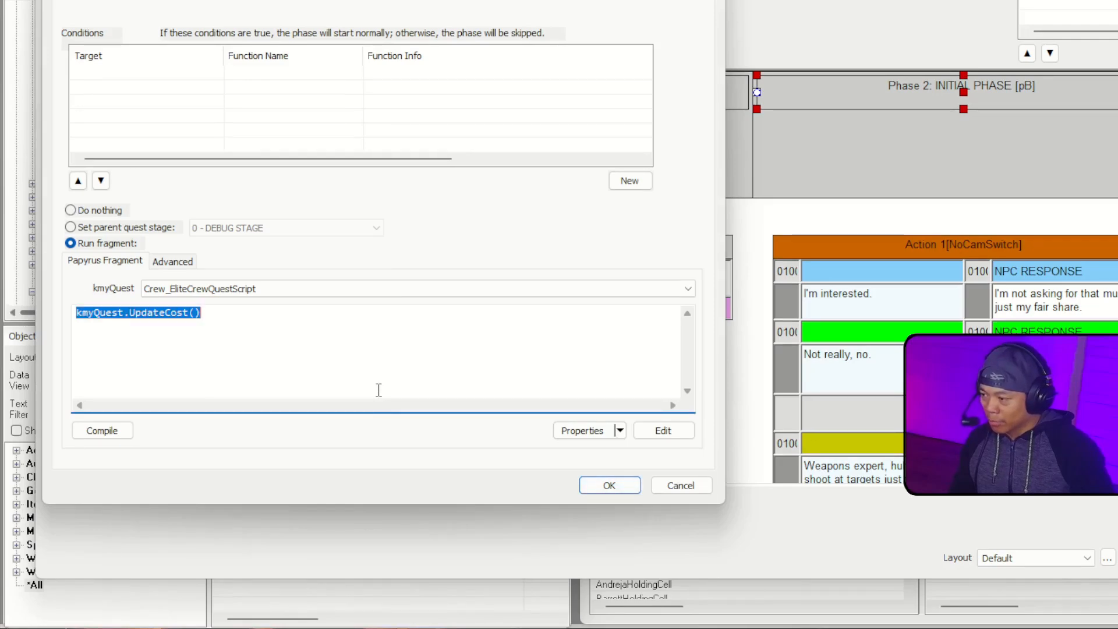
{"action": "left_click_drag", "start_coordinate": [278, 338], "coordinate": [77, 313]}
{"action": "key", "text": "BackSpace"}
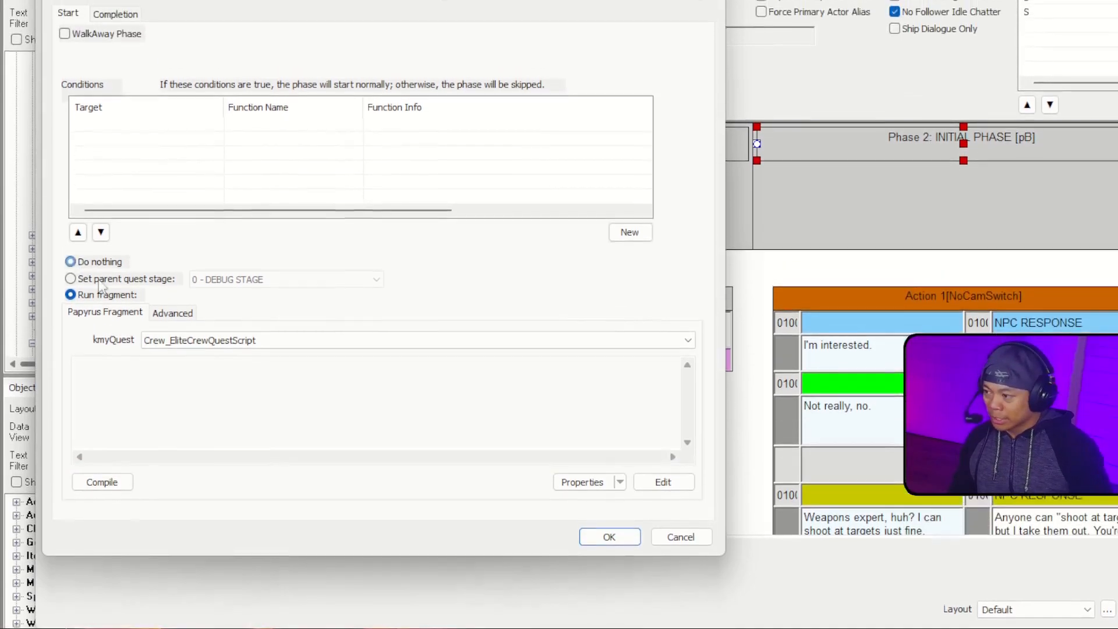
{"action": "left_click", "coordinate": [97, 229]}
{"action": "left_click", "coordinate": [610, 504]}
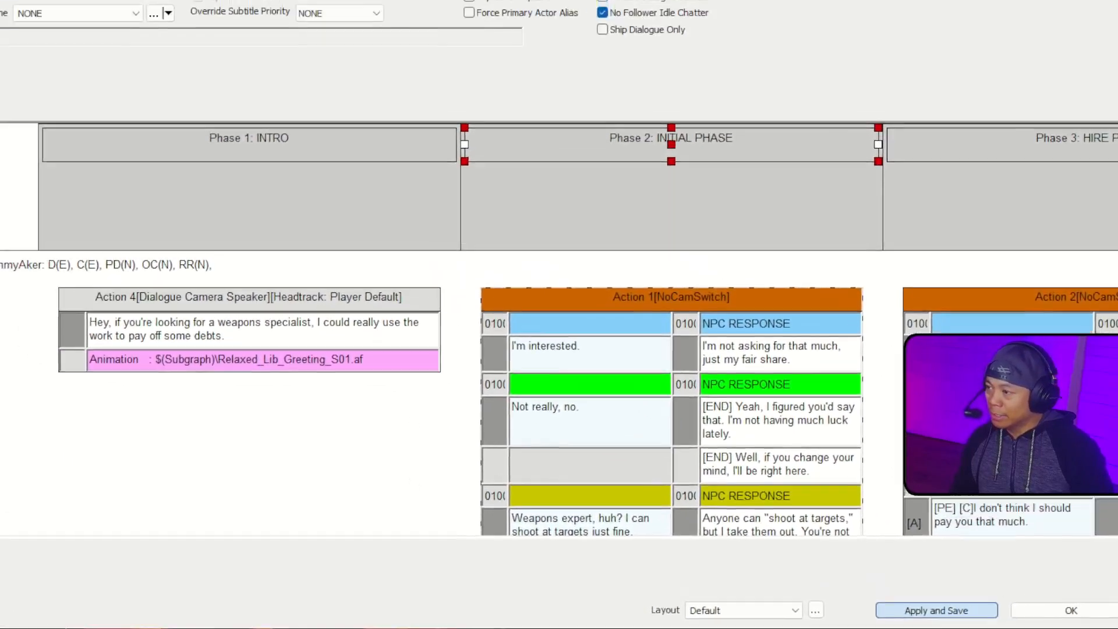
{"action": "left_click", "coordinate": [963, 598]}
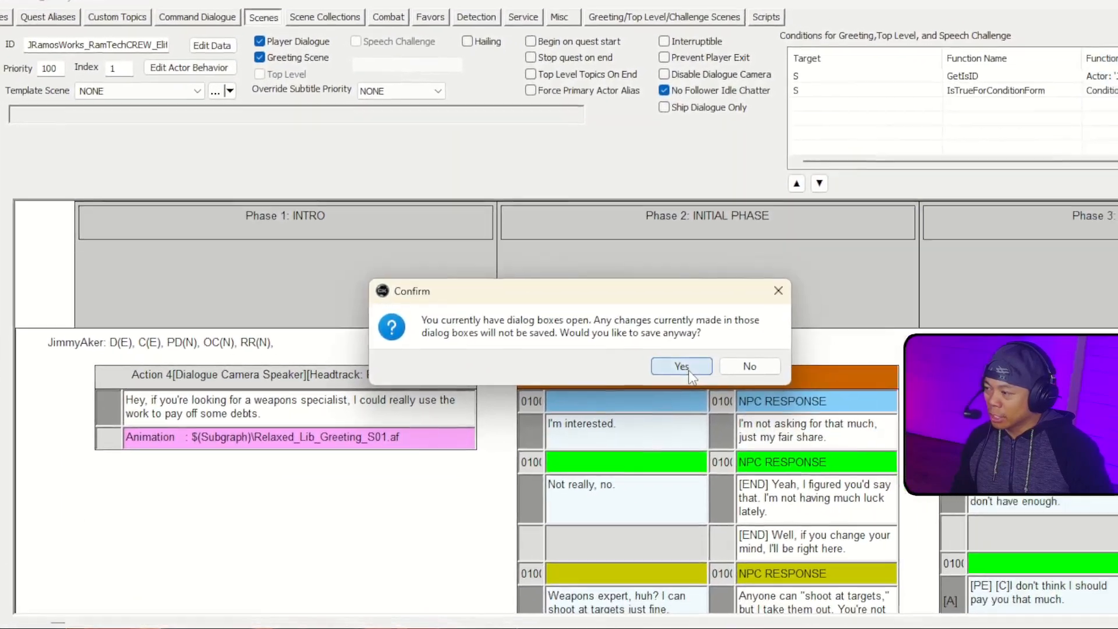
{"action": "left_click", "coordinate": [755, 396]}
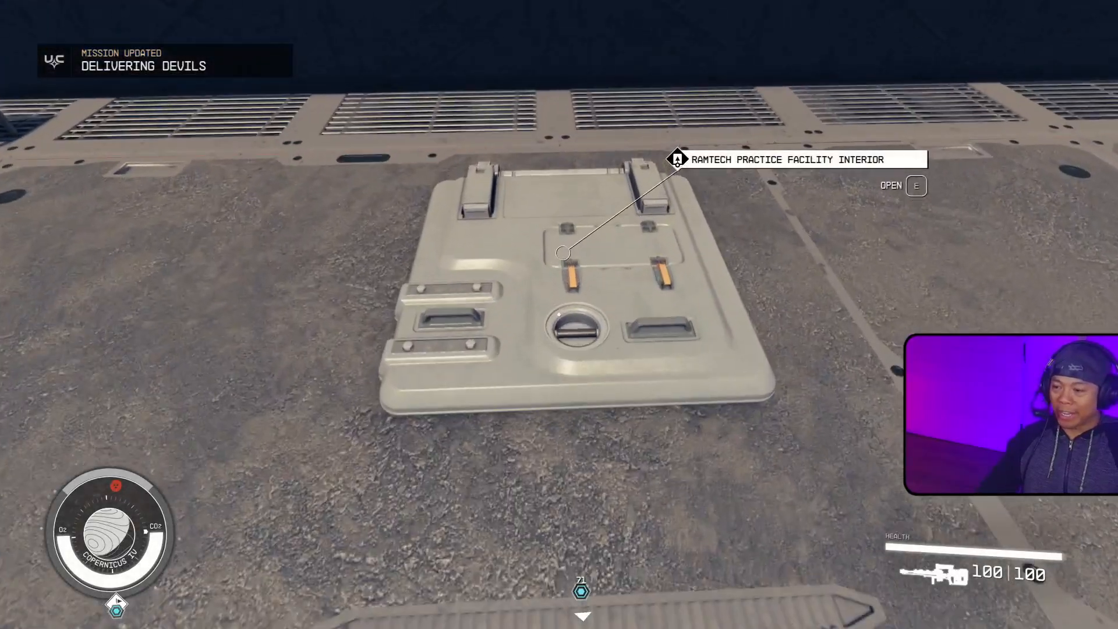
In Starfield, enter the RamTech Practice Facility Interior, talk to Jimmy The Beak and reply "I'm interested." to check the hire price
{"action": "key", "text": "e"}
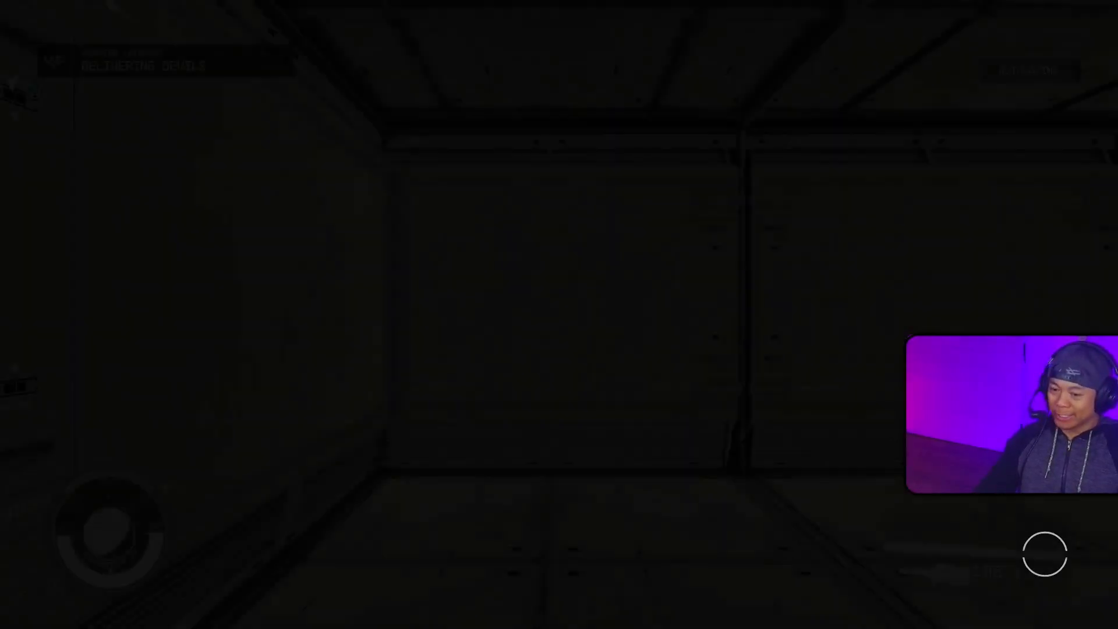
{"action": "key", "text": "w"}
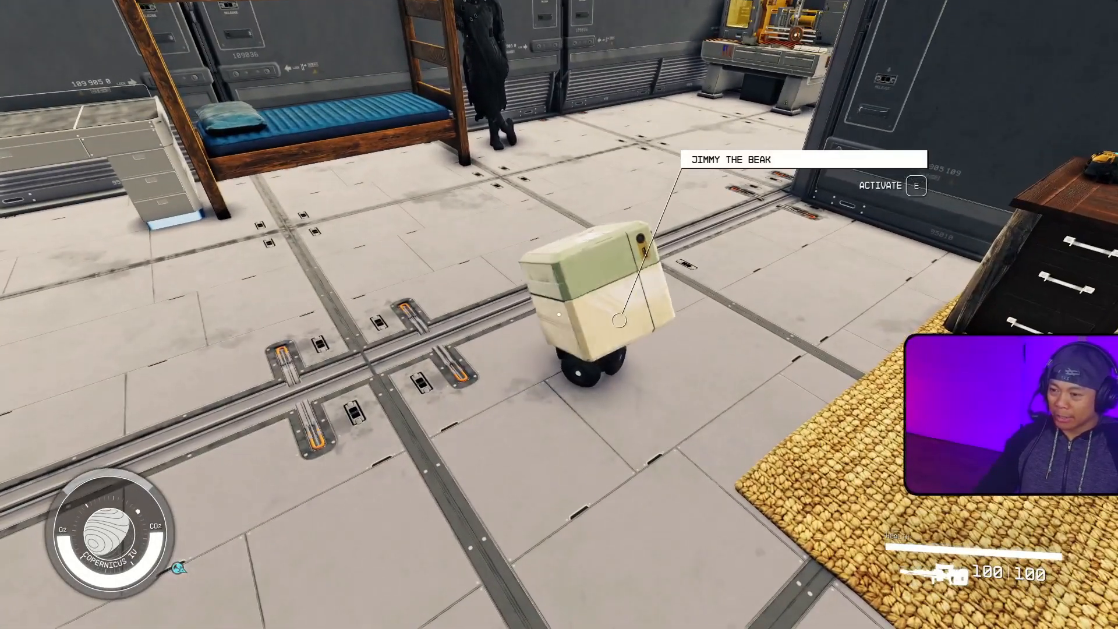
{"action": "key", "text": "e"}
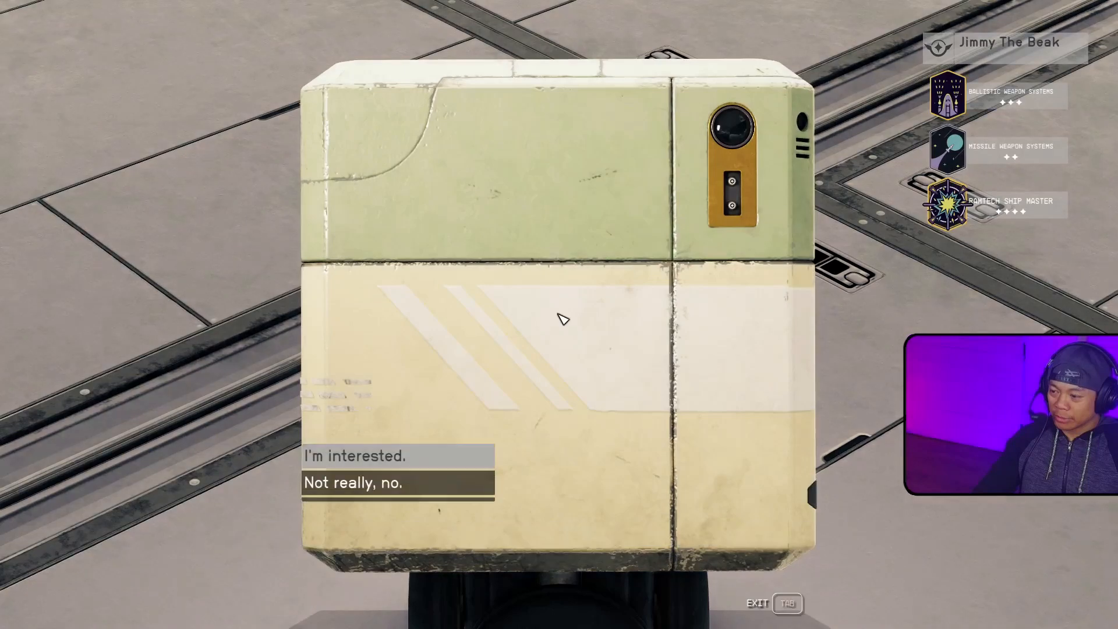
{"action": "key", "text": "e"}
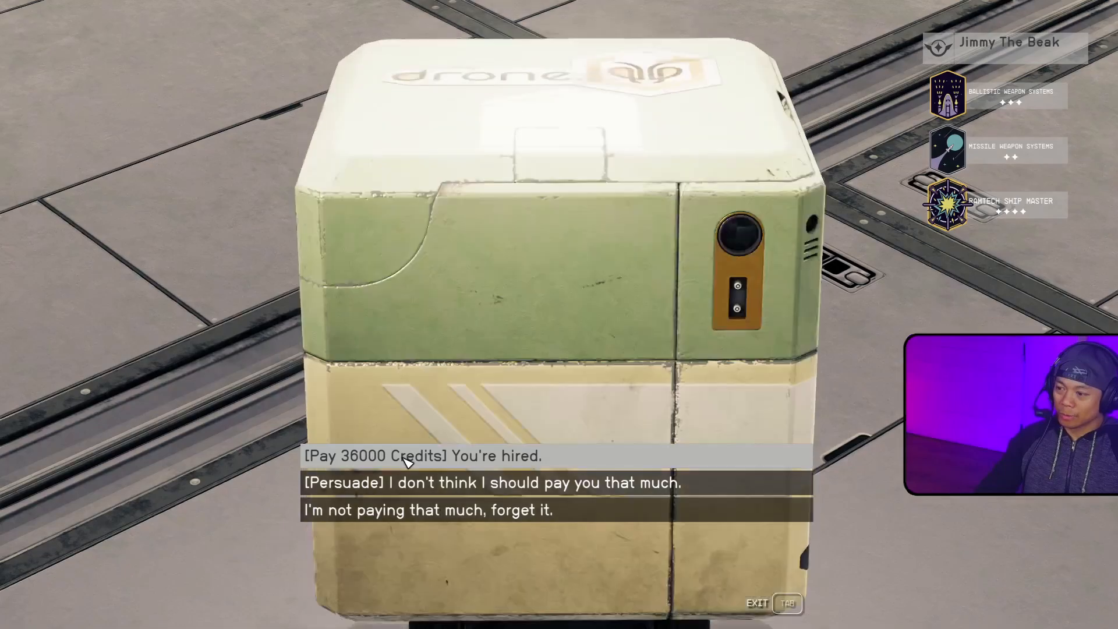
Switch back to the Creation Kit and reopen the recruit scene's INITIAL PHASE for editing
{"action": "key", "text": "alt+Tab"}
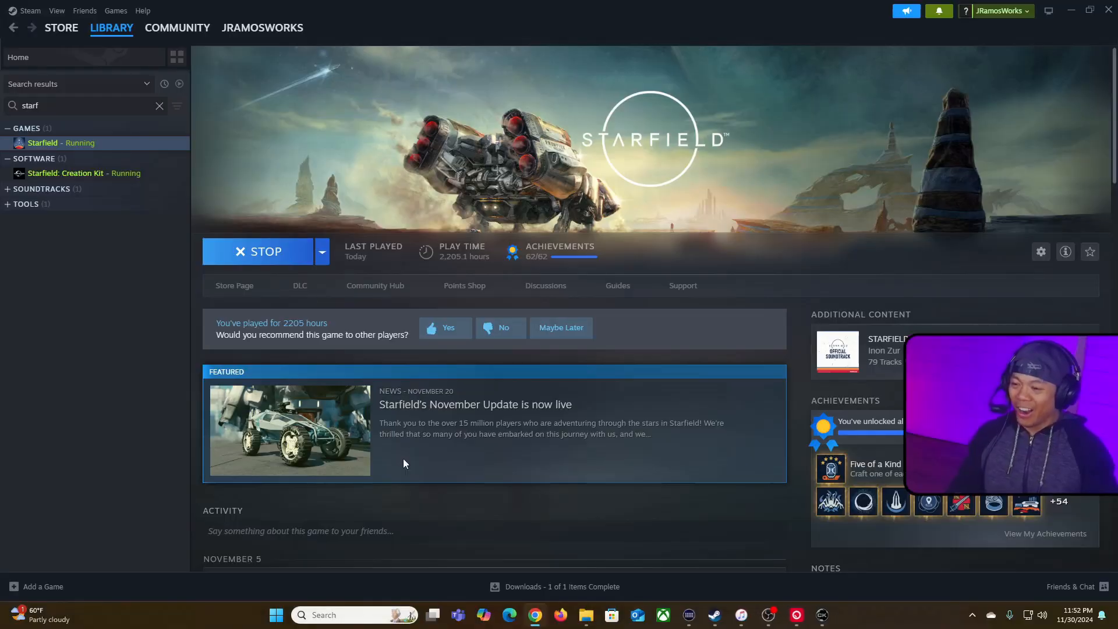
{"action": "key", "text": "alt+Tab"}
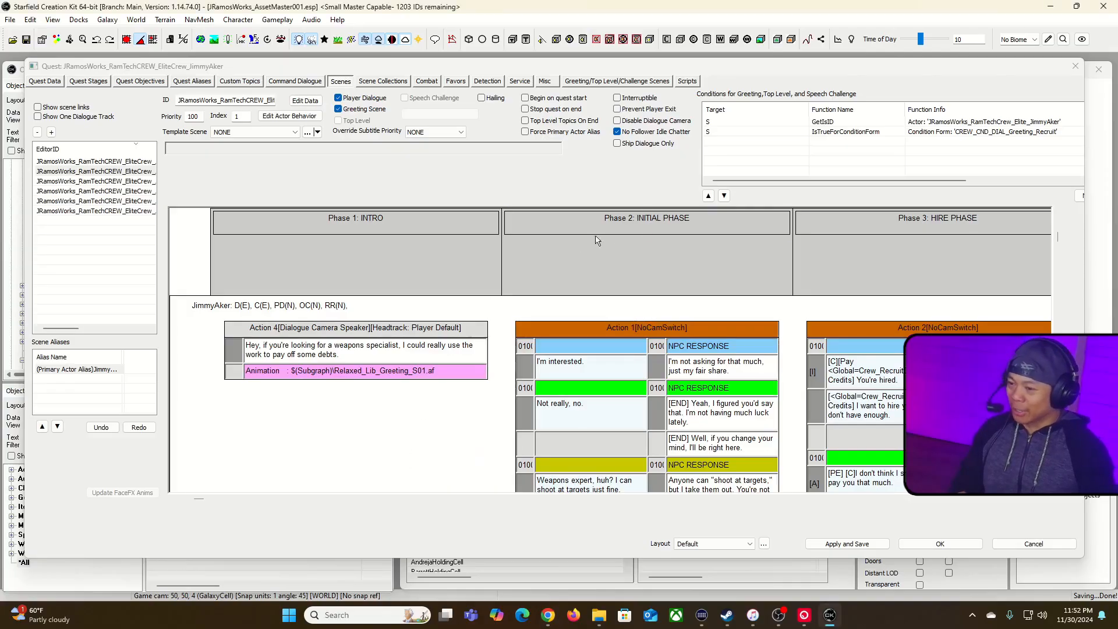
{"action": "double_click", "coordinate": [684, 226]}
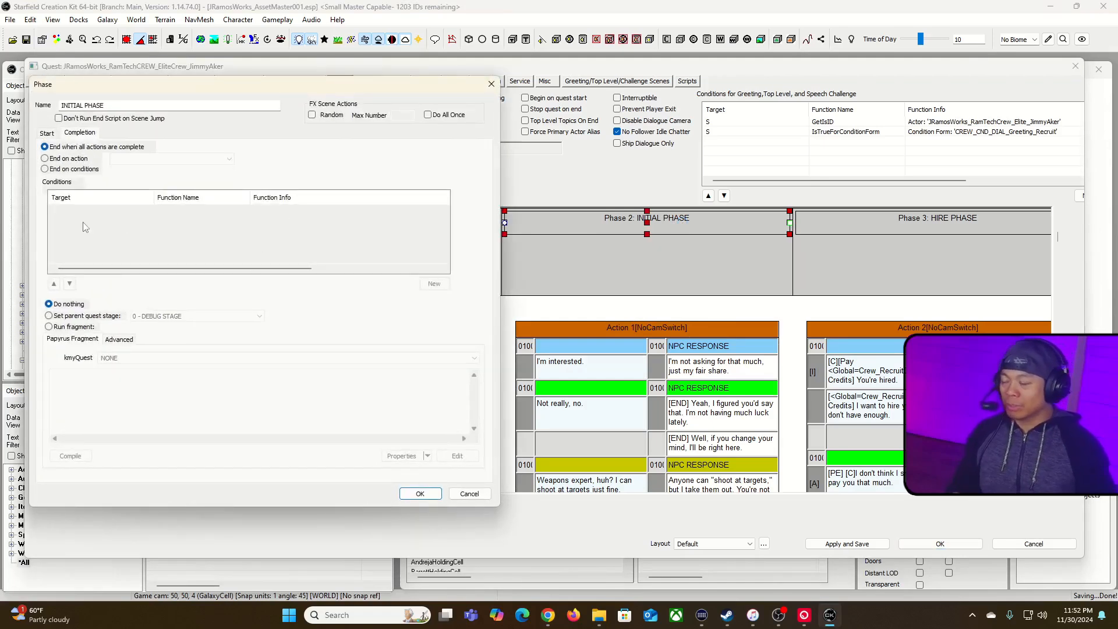
{"action": "left_click", "coordinate": [49, 329]}
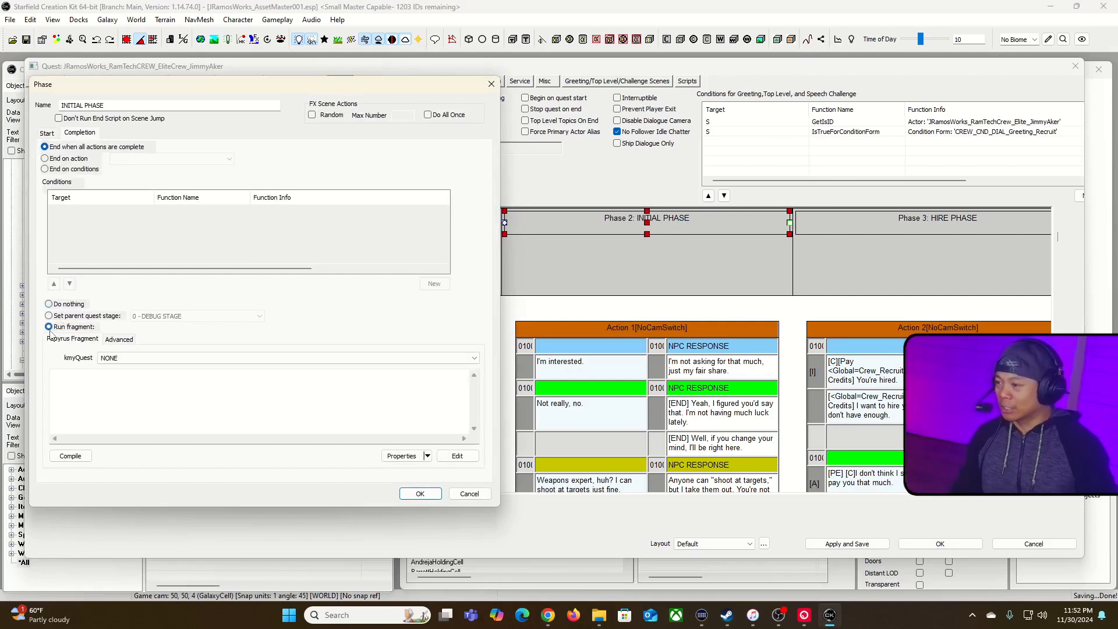
{"action": "left_click", "coordinate": [179, 361]}
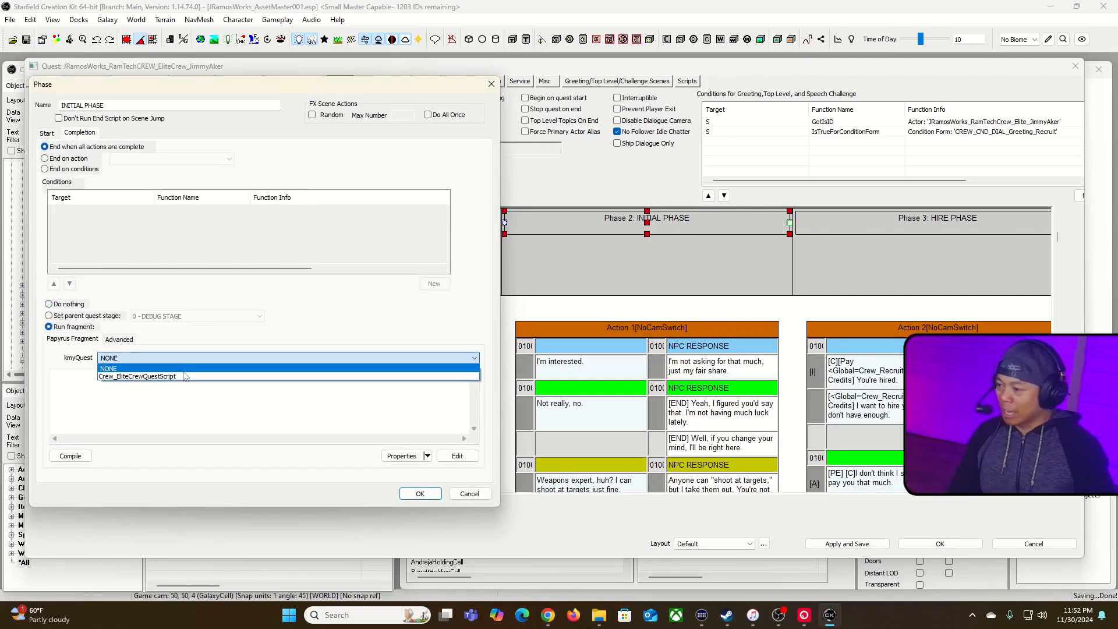
{"action": "left_click", "coordinate": [137, 416]}
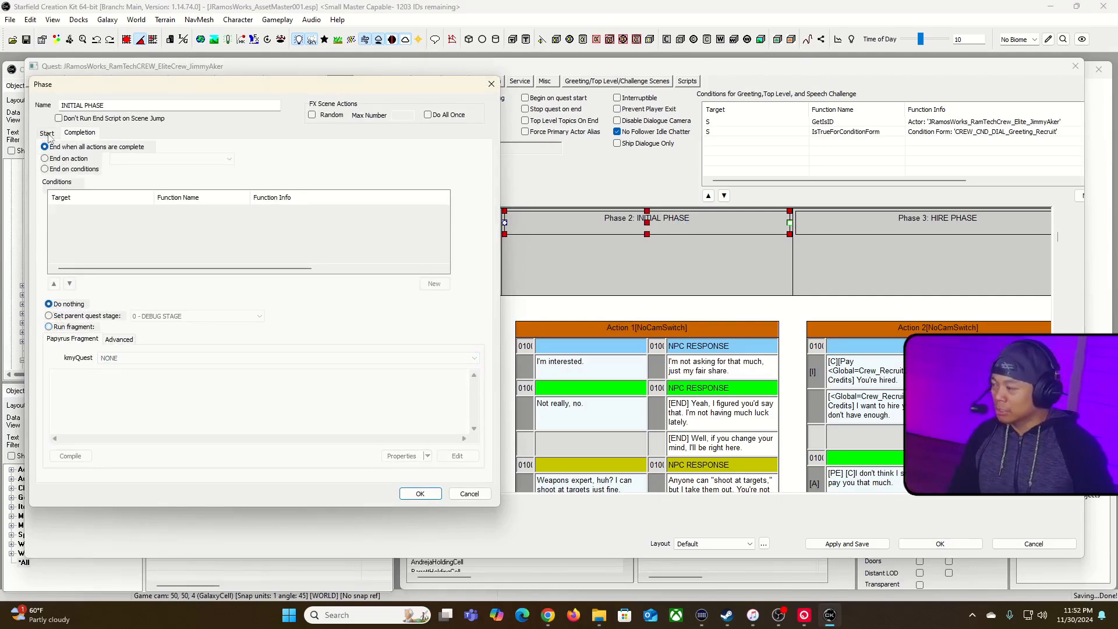
Make INITIAL PHASE run kmyquest.SetCostMultAndUpdateCost(5) at its start, with kmyQuest set to Crew_EliteCrewQuestScript, and save the quest
{"action": "left_click", "coordinate": [47, 134]}
{"action": "left_click", "coordinate": [166, 358]}
{"action": "left_click", "coordinate": [178, 376]}
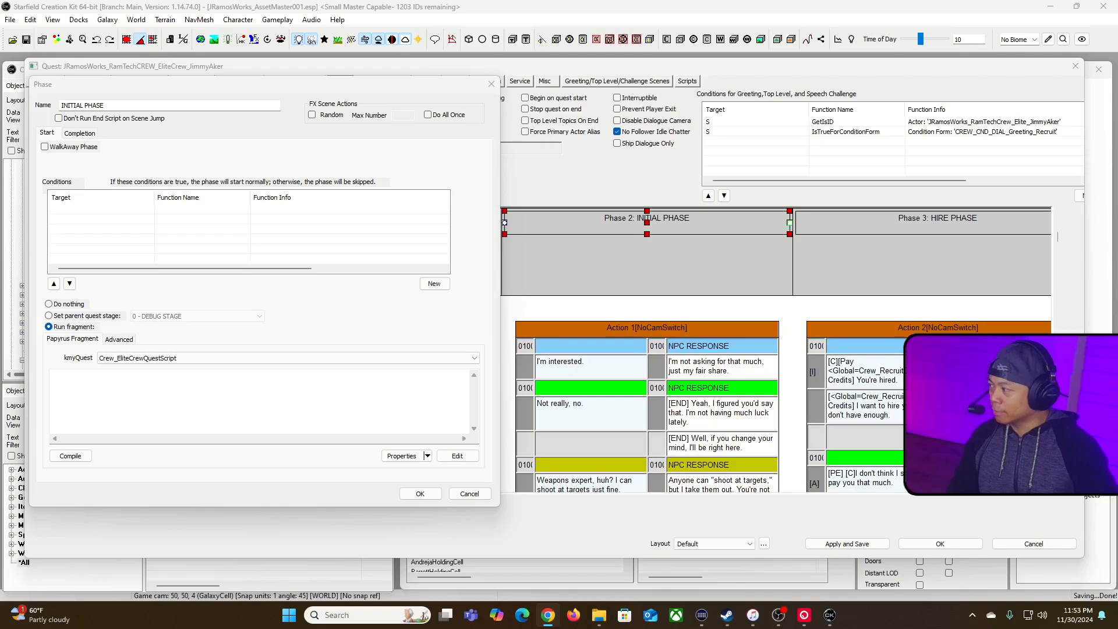
{"action": "left_click", "coordinate": [116, 416]}
{"action": "type", "text": "kmyquest.SetCostMultAndUpdateCost(0.0)"}
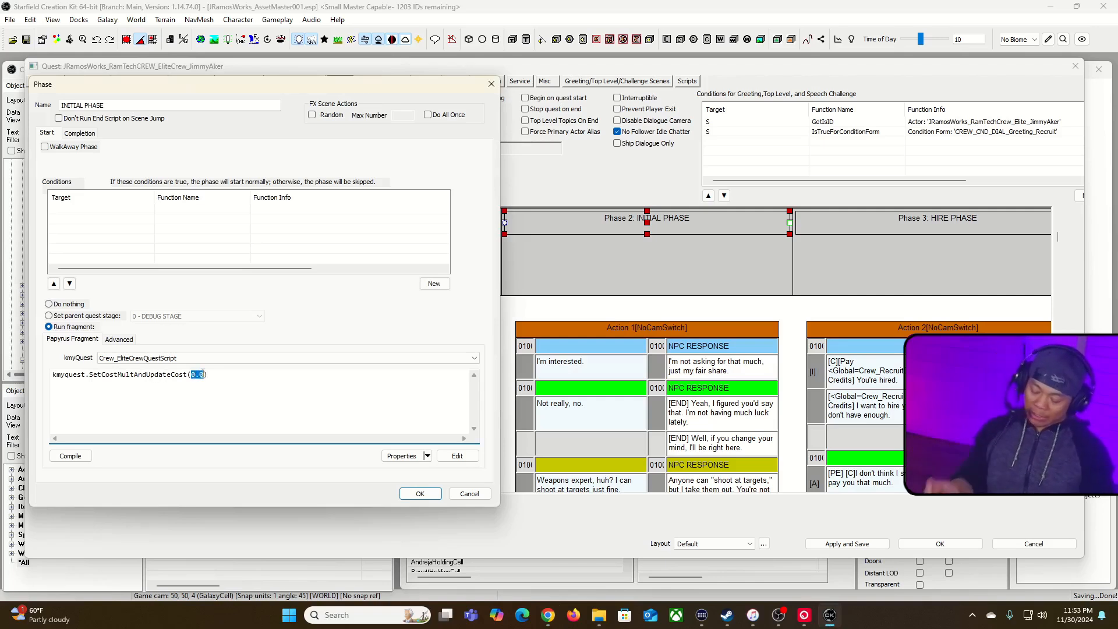
{"action": "type", "text": "5"}
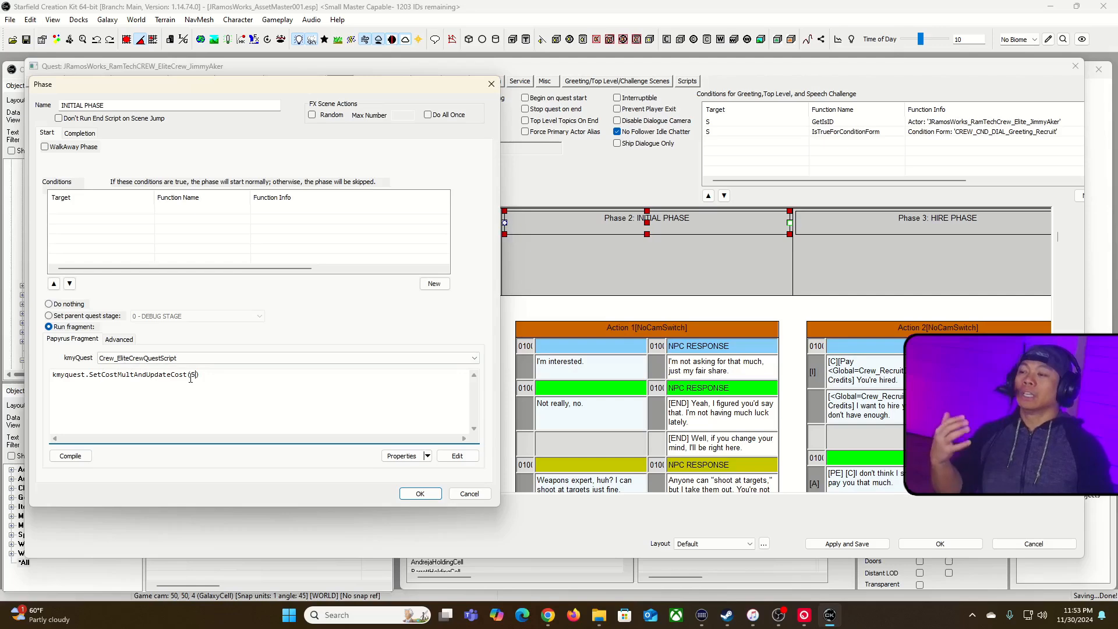
{"action": "left_click", "coordinate": [419, 494]}
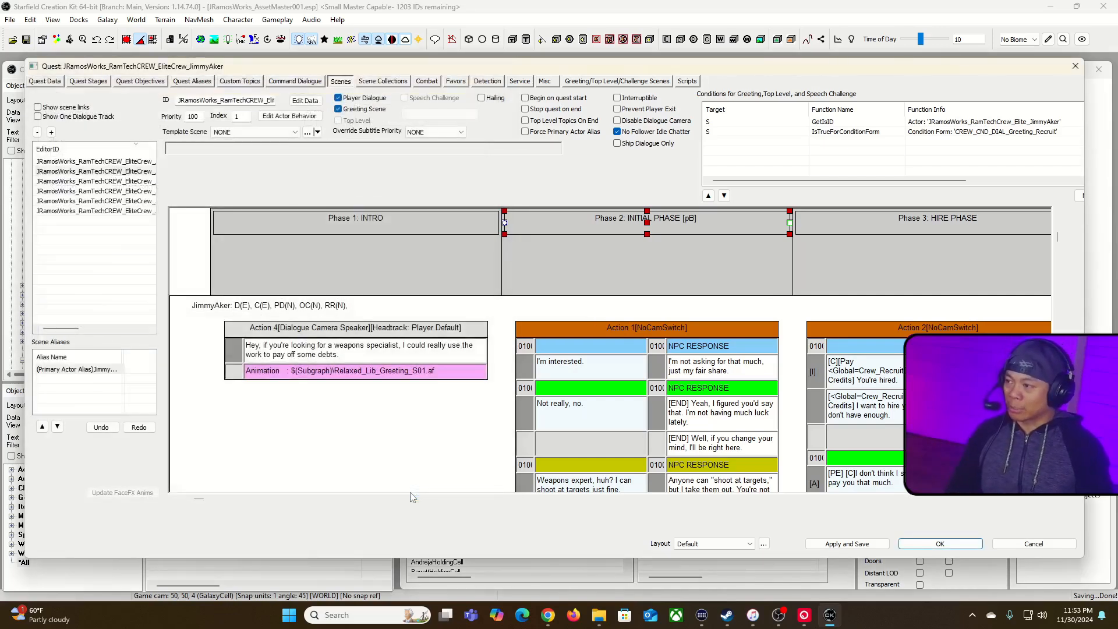
{"action": "left_click", "coordinate": [857, 546]}
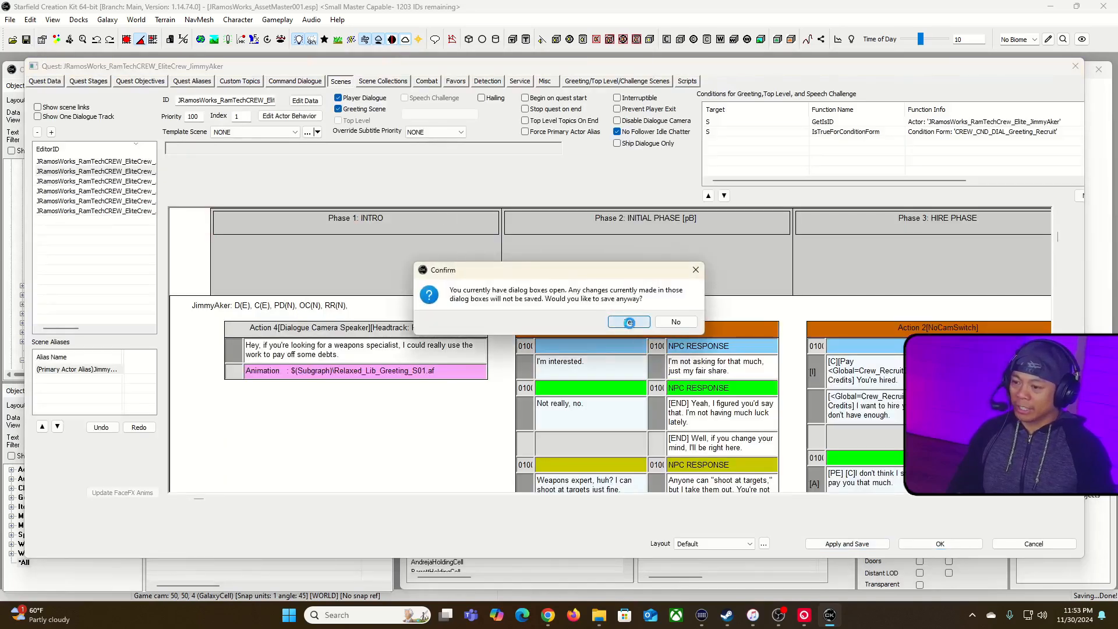
{"action": "left_click", "coordinate": [629, 322]}
Relaunch Starfield, return to Jimmy The Beak in the facility and choose "I'm interested." to check the multiplied hire cost
{"action": "key", "text": "alt+Tab"}
{"action": "left_click", "coordinate": [245, 258]}
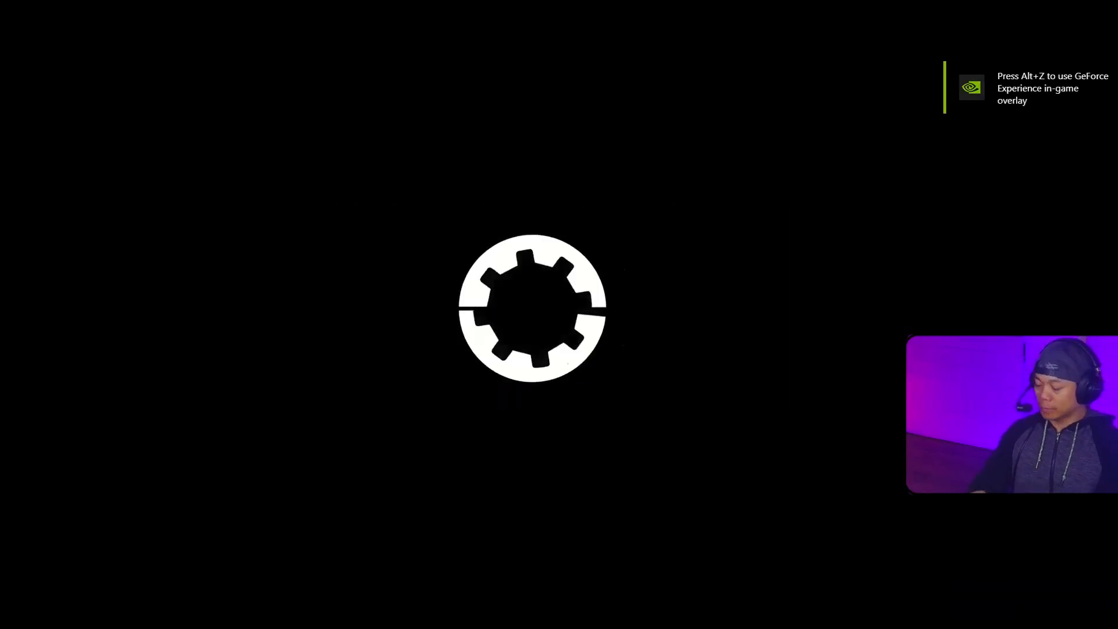
{"action": "key", "text": "e"}
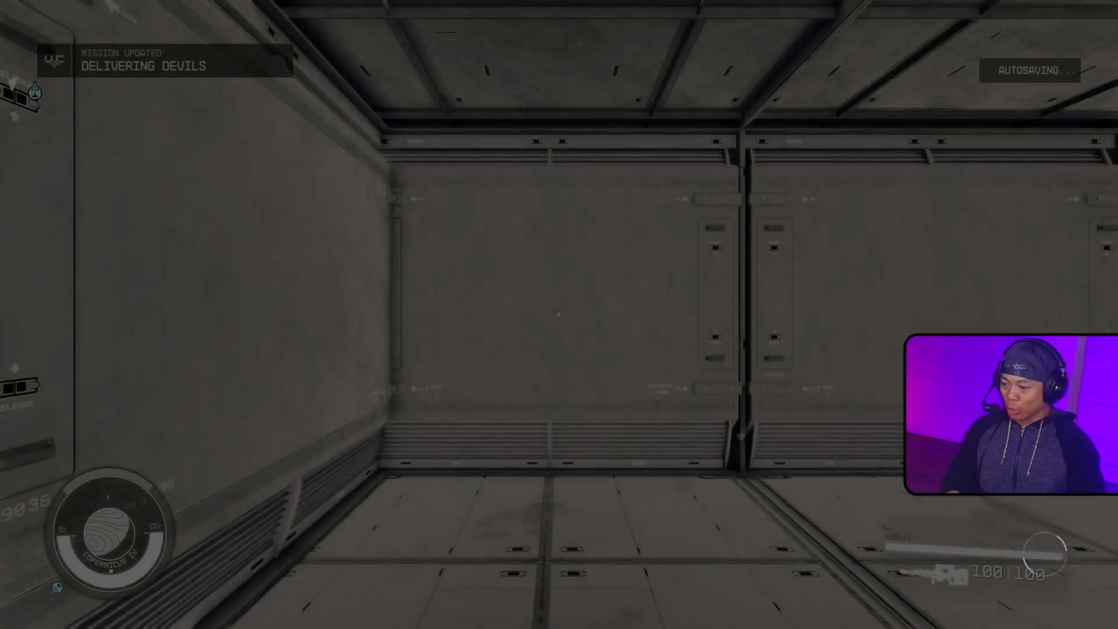
{"action": "key", "text": "w"}
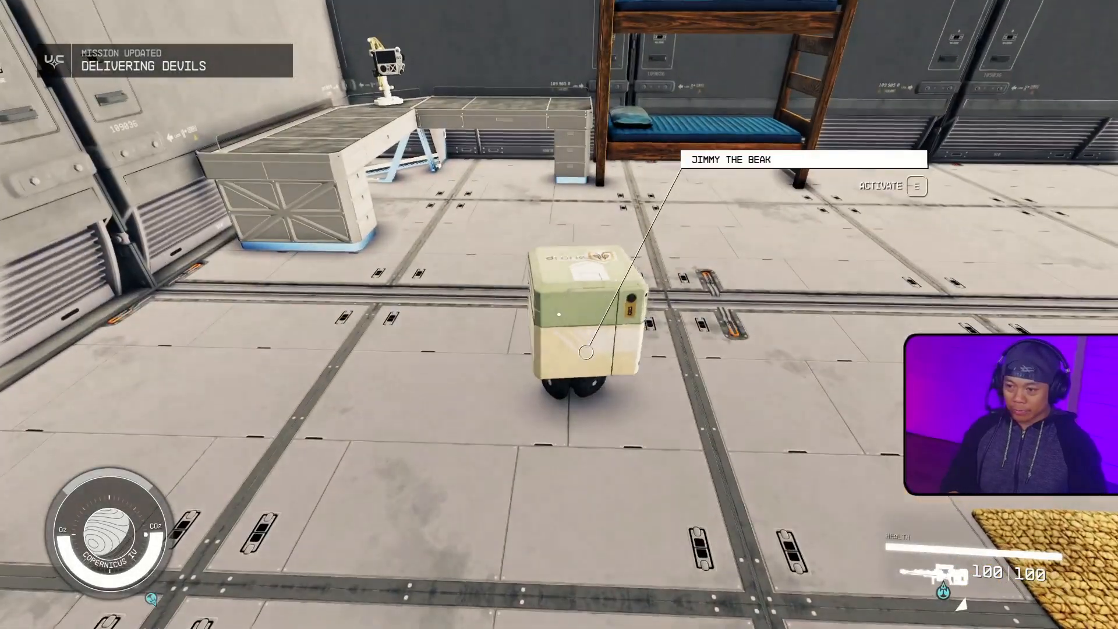
{"action": "key", "text": "e"}
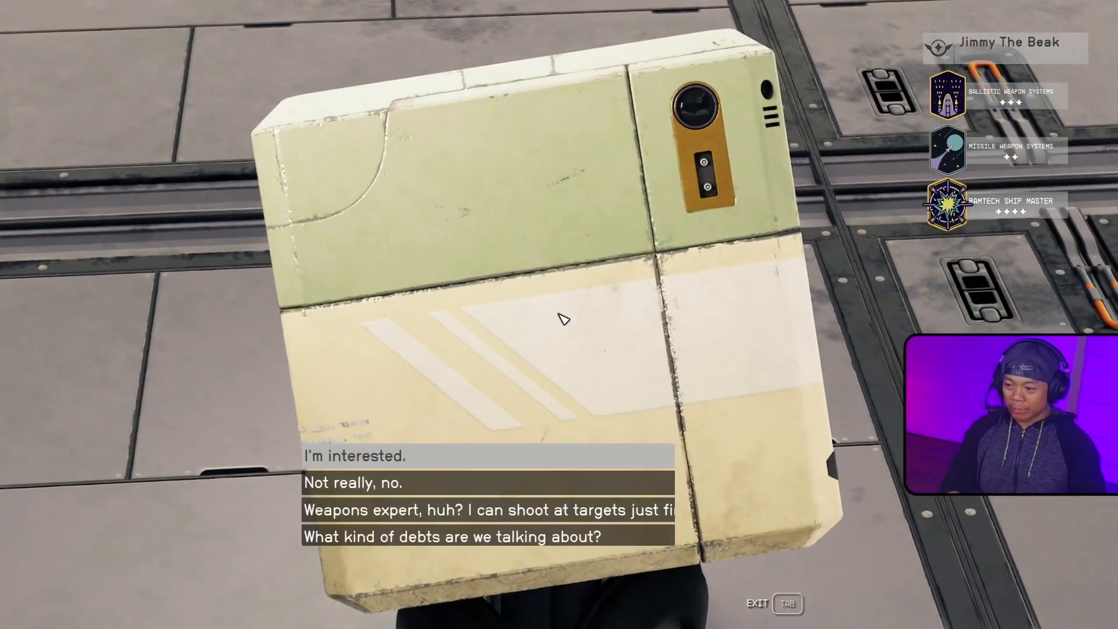
{"action": "key", "text": "e"}
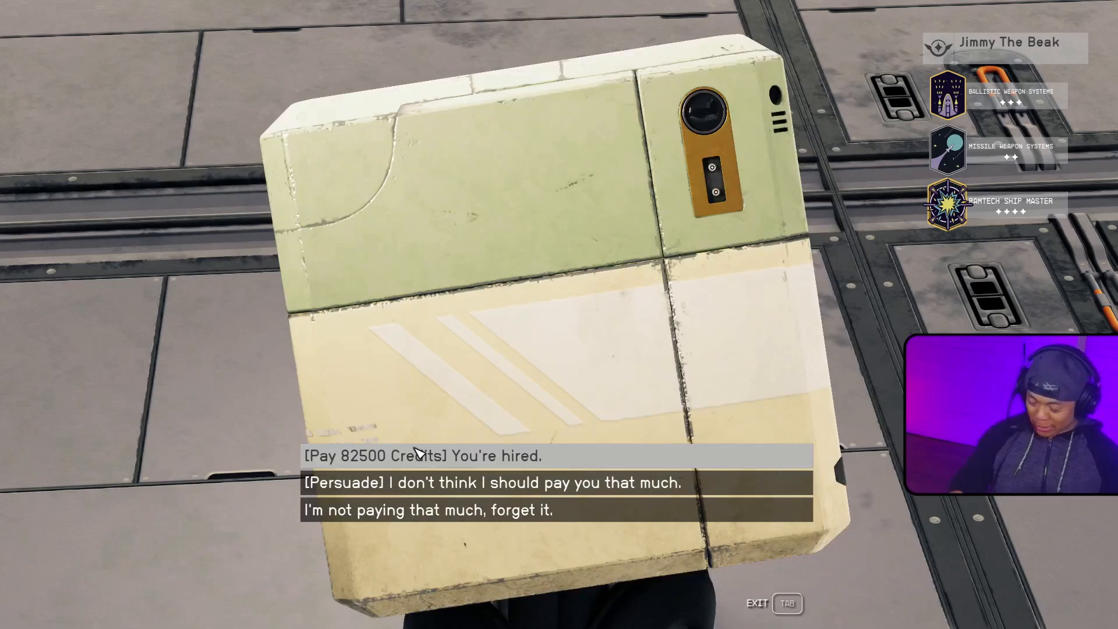
Return to the Creation Kit and examine the SetCostMultAndUpdateCost(5) fragment at the start of INITIAL PHASE
{"action": "key", "text": "alt+Tab"}
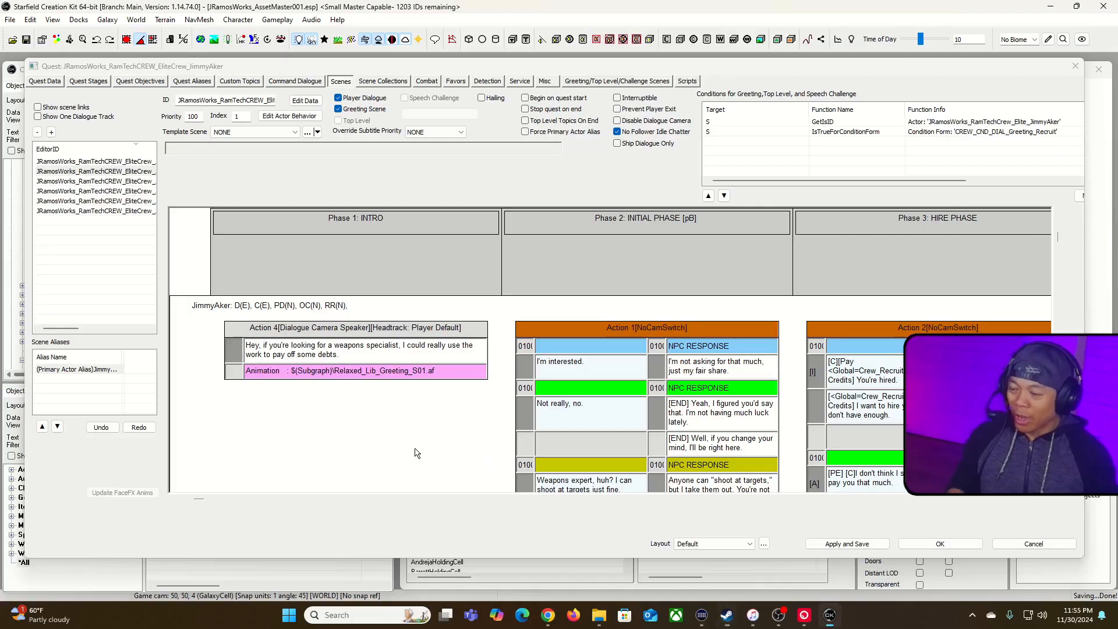
{"action": "double_click", "coordinate": [622, 219]}
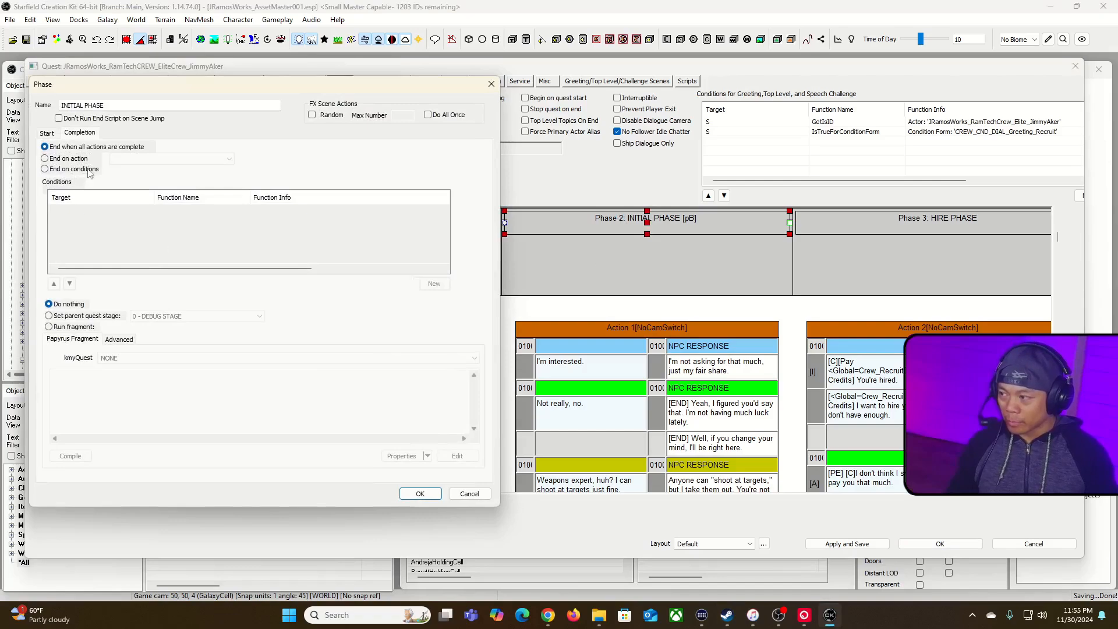
{"action": "left_click", "coordinate": [46, 134]}
{"action": "left_click_drag", "start_coordinate": [80, 374], "coordinate": [198, 374]}
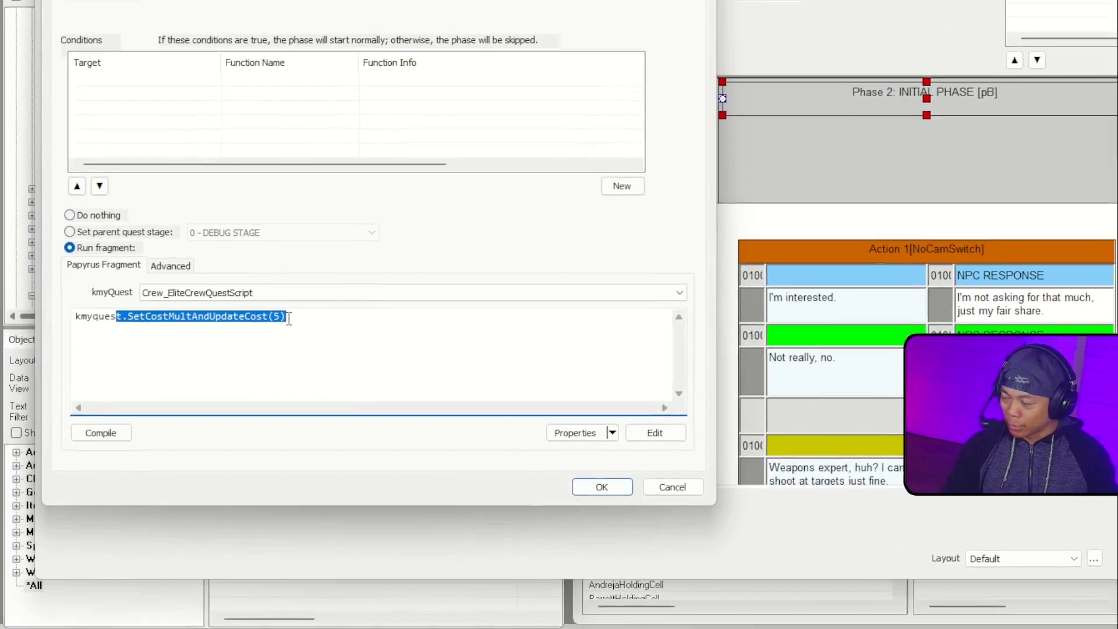
Set INITIAL PHASE to do nothing at its start instead of running the SetCostMultAndUpdateCost fragment
{"action": "left_click", "coordinate": [233, 353]}
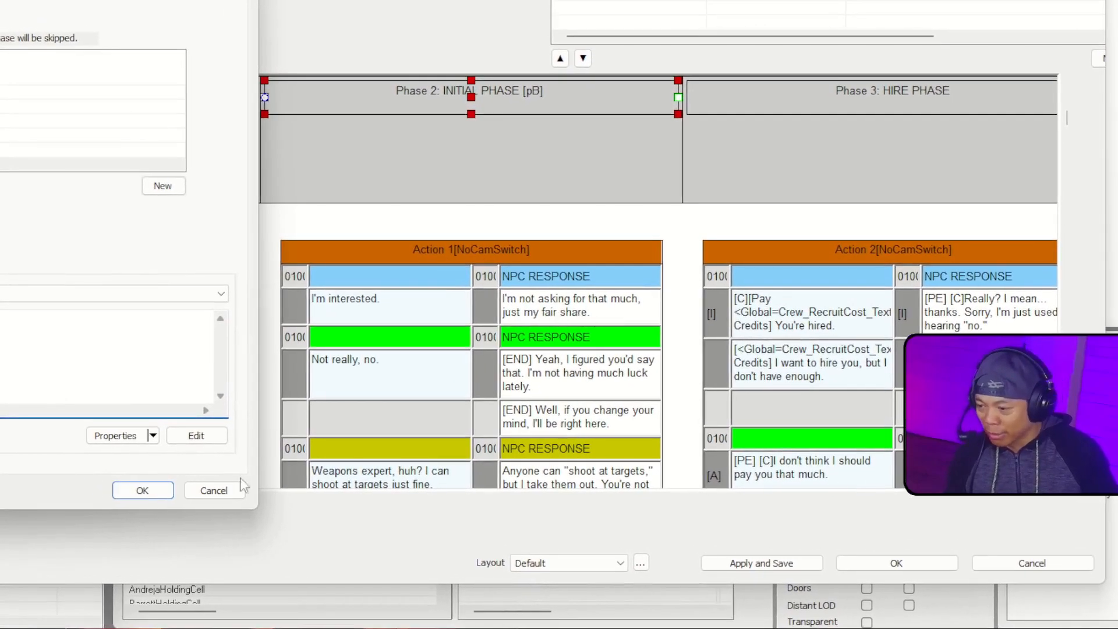
{"action": "left_click", "coordinate": [230, 494]}
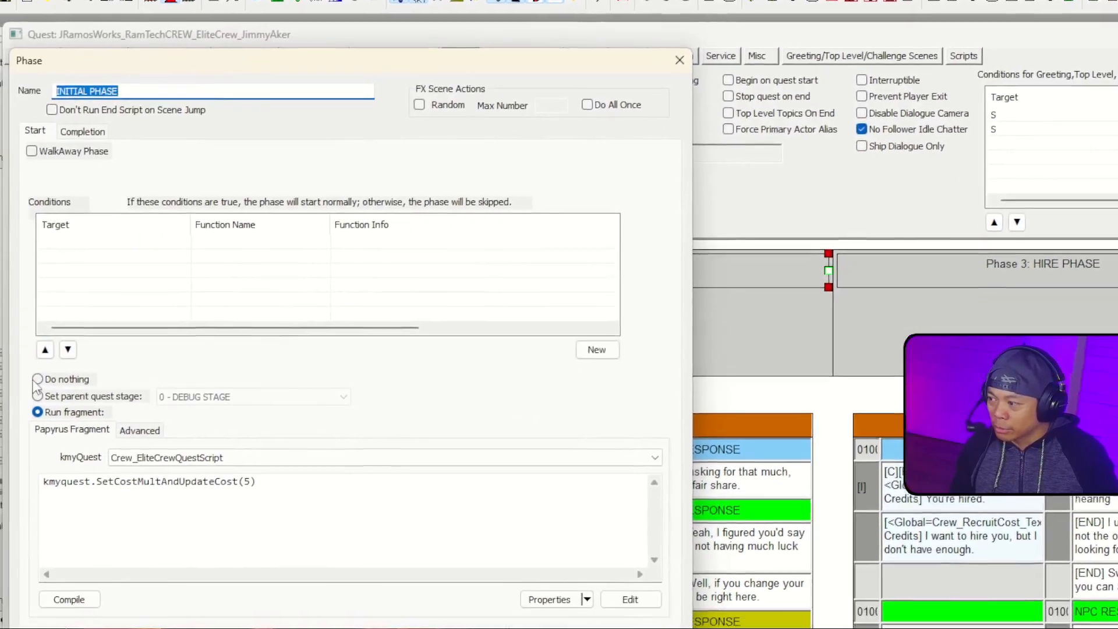
{"action": "left_click", "coordinate": [19, 417]}
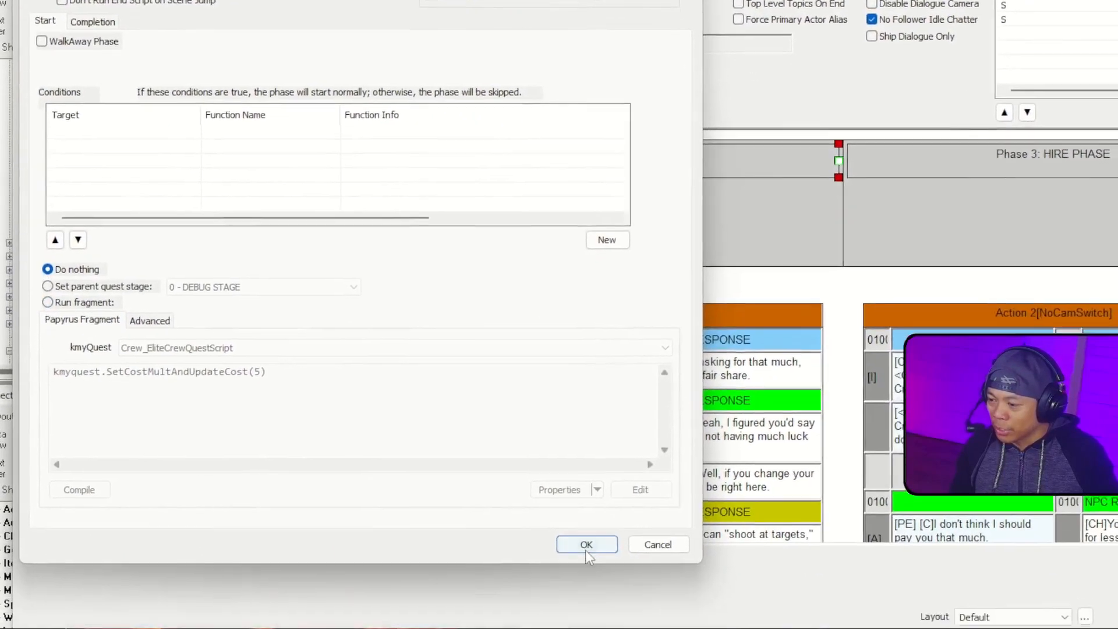
{"action": "left_click", "coordinate": [589, 550]}
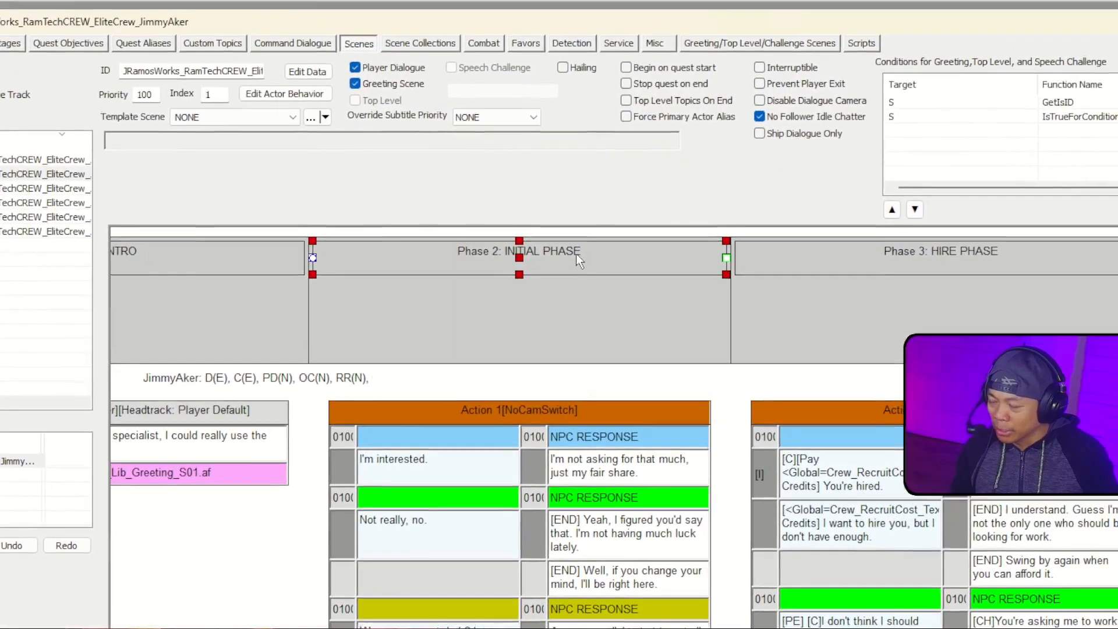
Remove HIRE PHASE and its associated actions from the recruit scene
{"action": "left_click", "coordinate": [892, 263], "text": "ctrl"}
{"action": "left_click", "coordinate": [1003, 262], "text": "ctrl"}
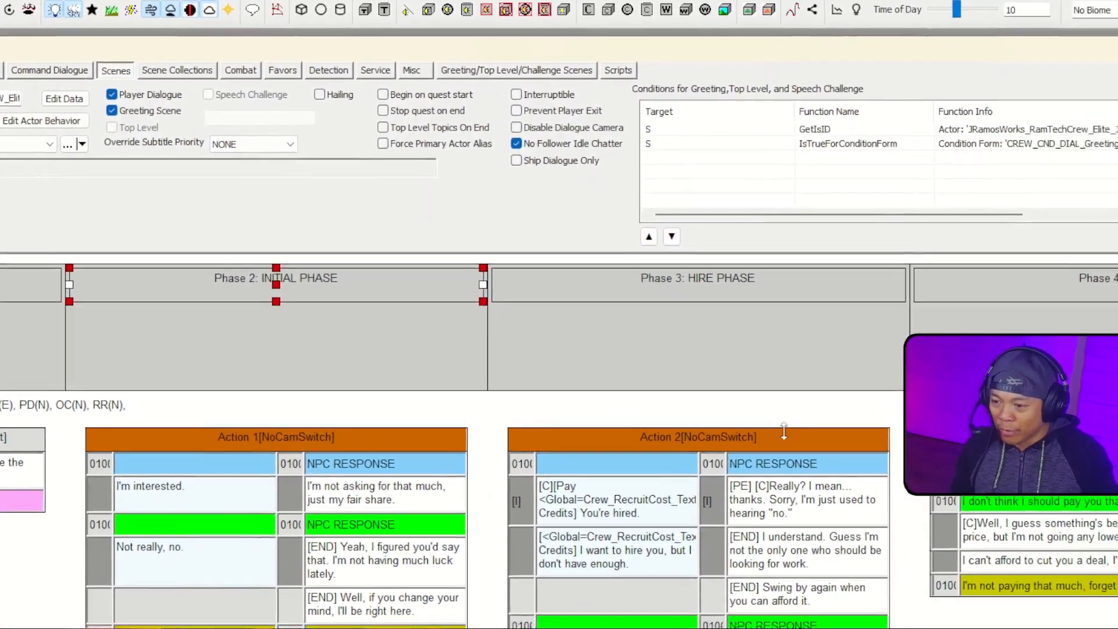
{"action": "left_click", "coordinate": [1005, 262], "text": "ctrl"}
{"action": "right_click", "coordinate": [715, 278]}
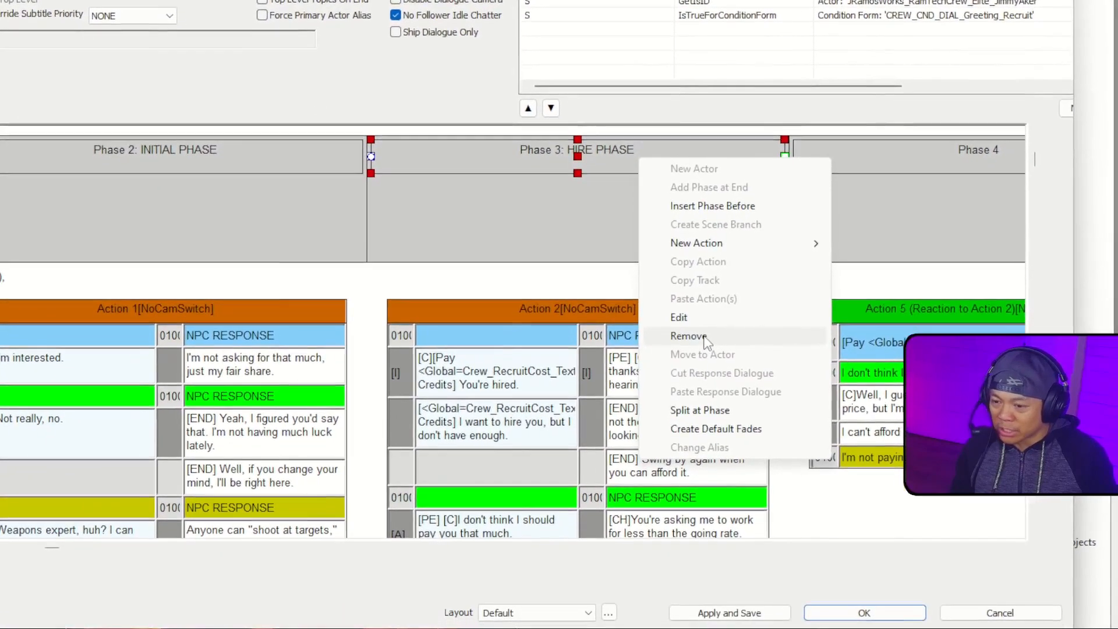
{"action": "left_click", "coordinate": [703, 329]}
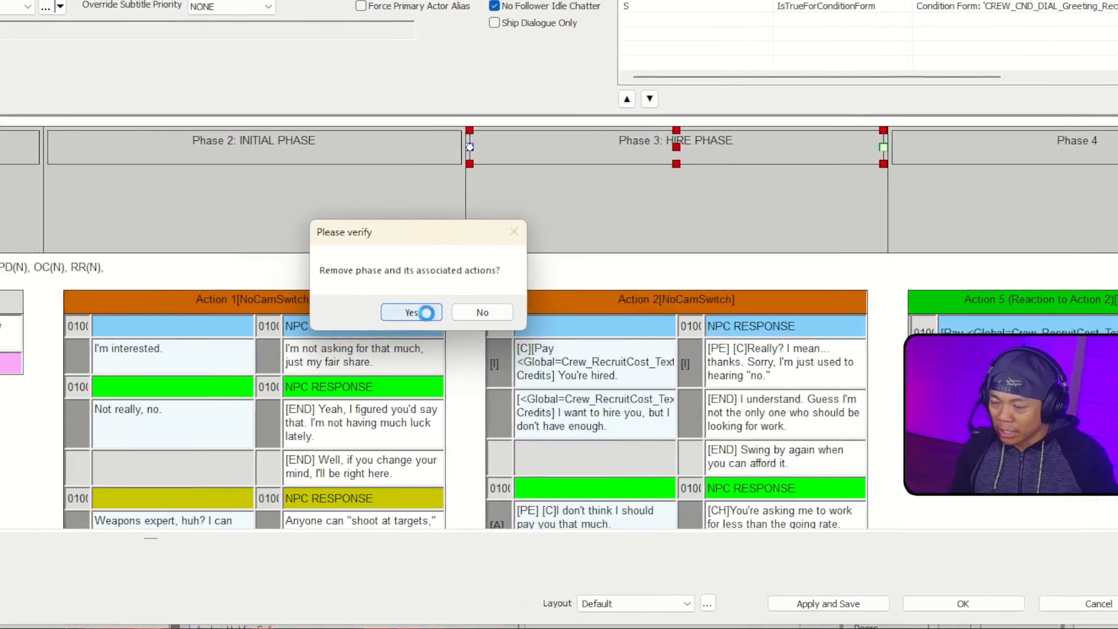
{"action": "left_click", "coordinate": [425, 312]}
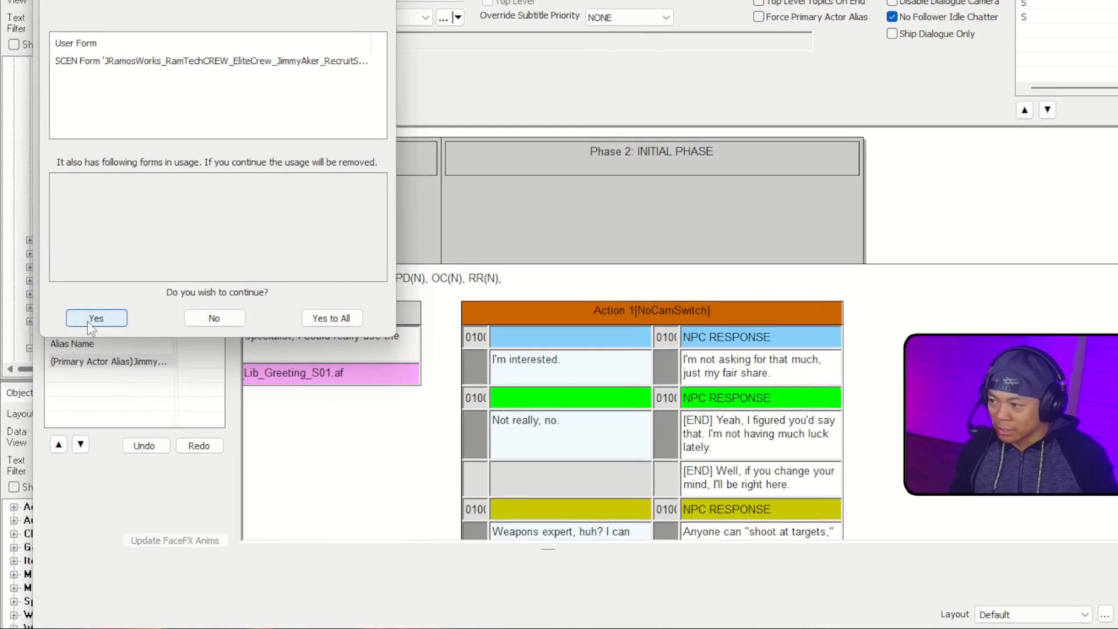
{"action": "left_click", "coordinate": [83, 338]}
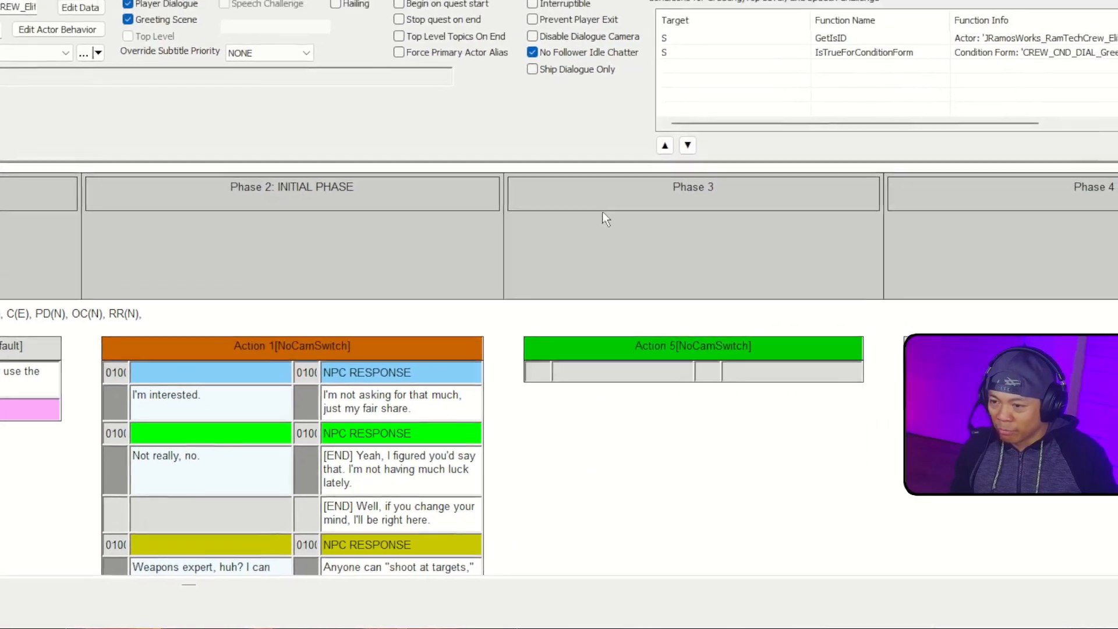
Remove the leftover phase containing the empty Action 5, directly after INITIAL PHASE
{"action": "left_click", "coordinate": [605, 198]}
{"action": "right_click", "coordinate": [605, 198]}
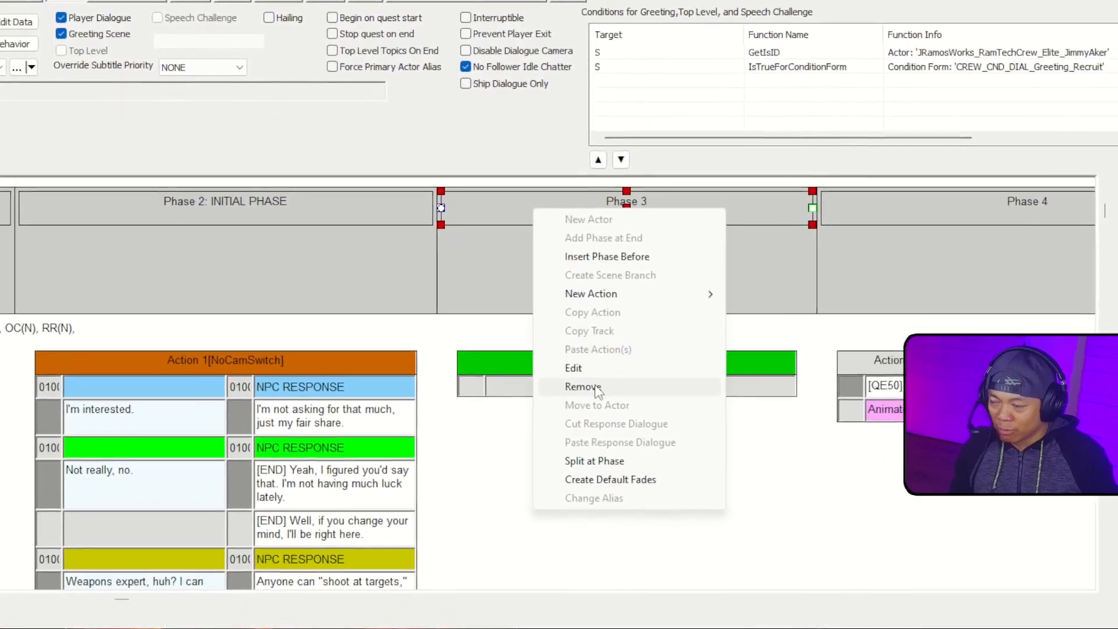
{"action": "left_click", "coordinate": [583, 387]}
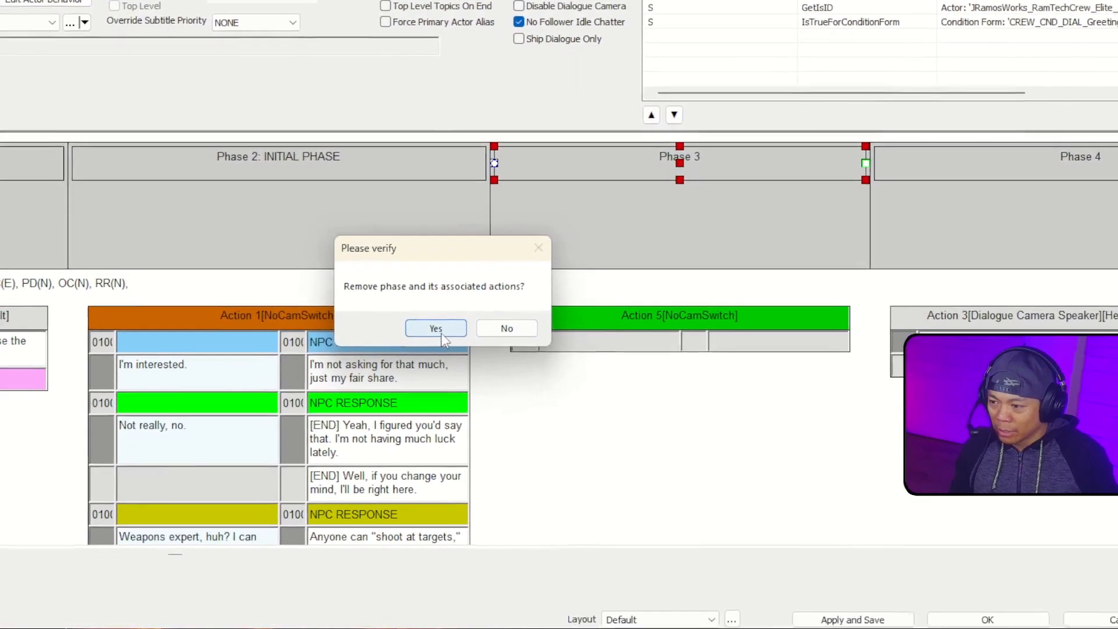
{"action": "left_click", "coordinate": [479, 323]}
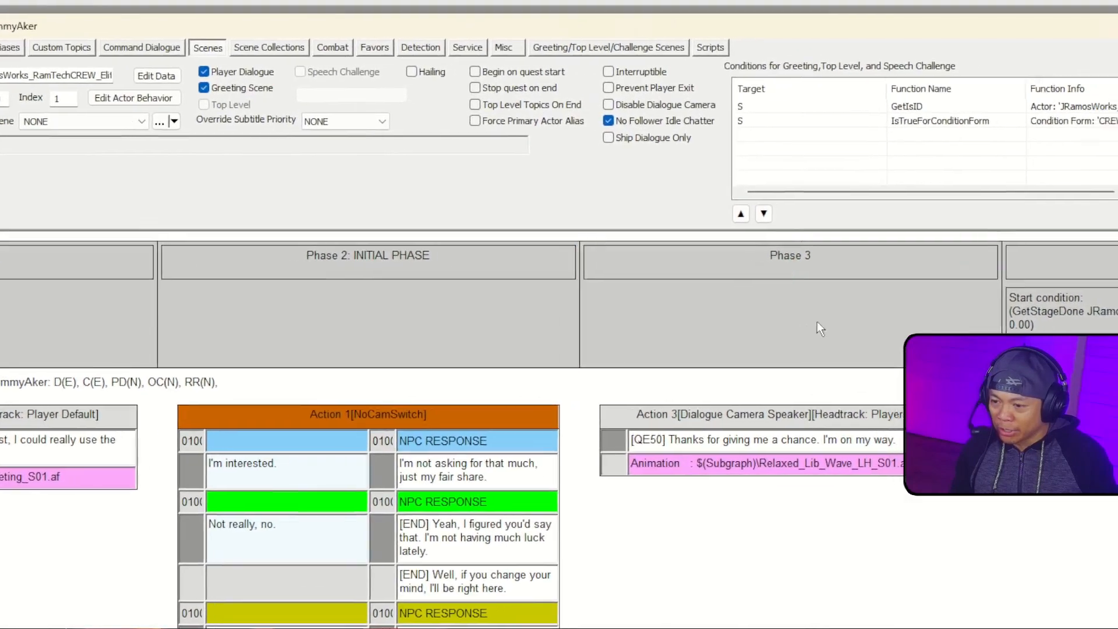
Examine the remaining Action 1 dialogue choices and the NPC response to "I'm interested."
{"action": "left_click", "coordinate": [778, 451]}
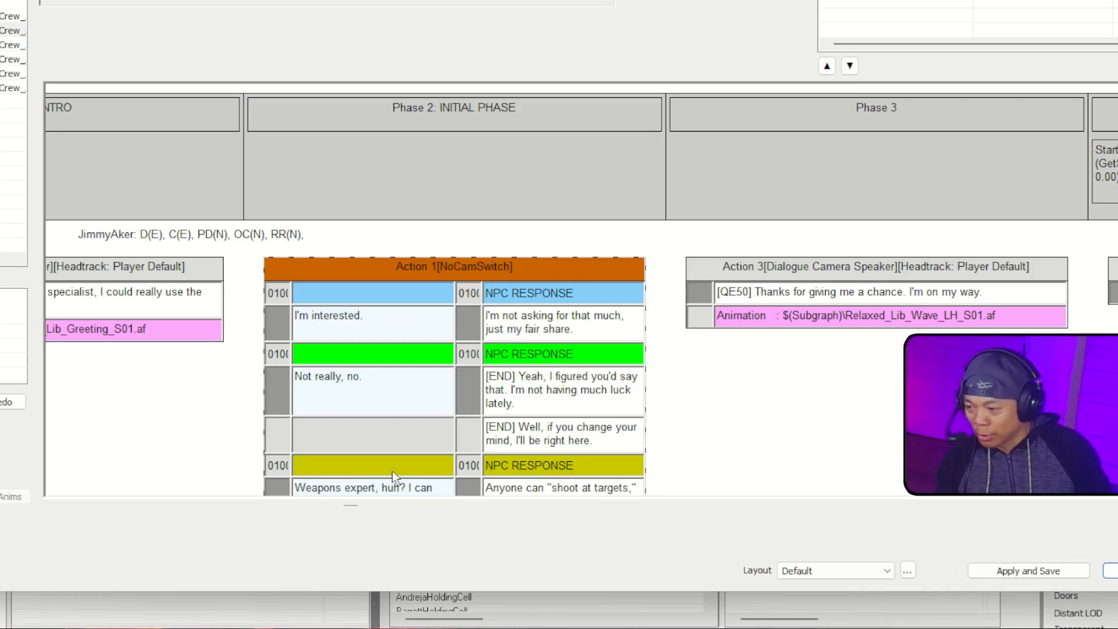
{"action": "scroll", "coordinate": [413, 472], "scroll_direction": "down", "scroll_amount": 2}
{"action": "scroll", "coordinate": [413, 471], "scroll_direction": "up", "scroll_amount": 2}
{"action": "left_click_drag", "start_coordinate": [670, 415], "coordinate": [685, 235]}
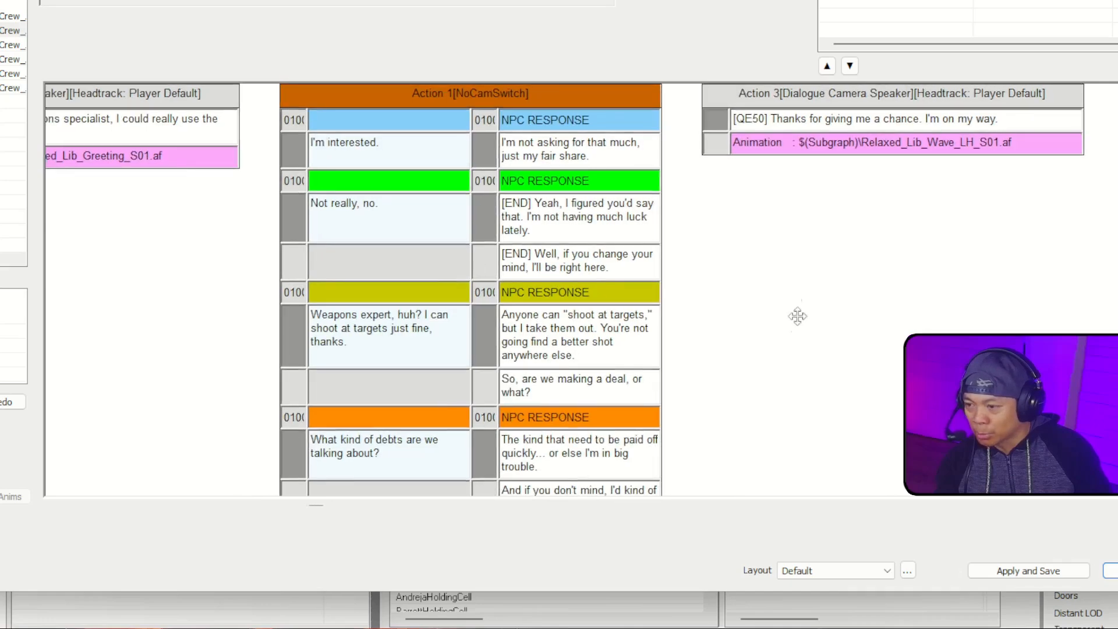
{"action": "left_click_drag", "start_coordinate": [796, 315], "coordinate": [829, 448]}
{"action": "left_click", "coordinate": [587, 288]}
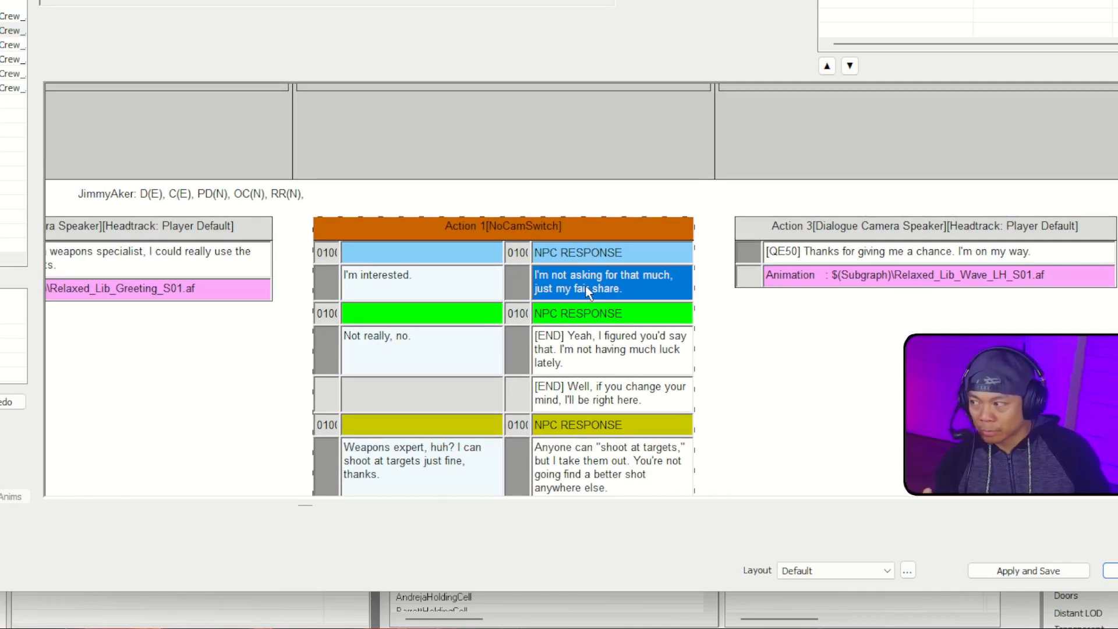
{"action": "right_click", "coordinate": [610, 286]}
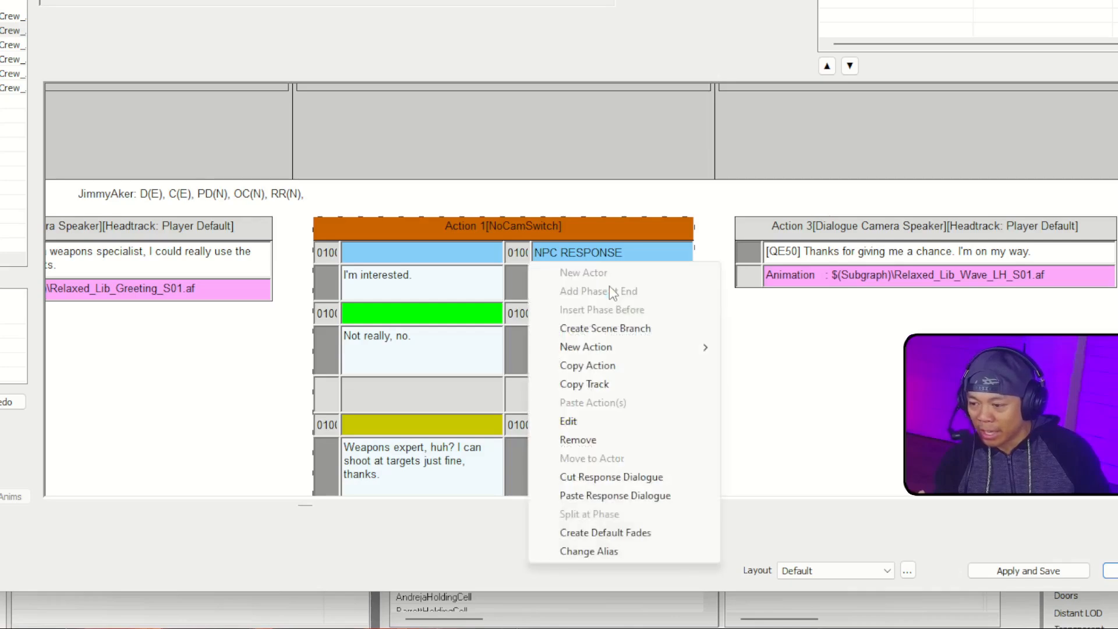
{"action": "double_click", "coordinate": [569, 277]}
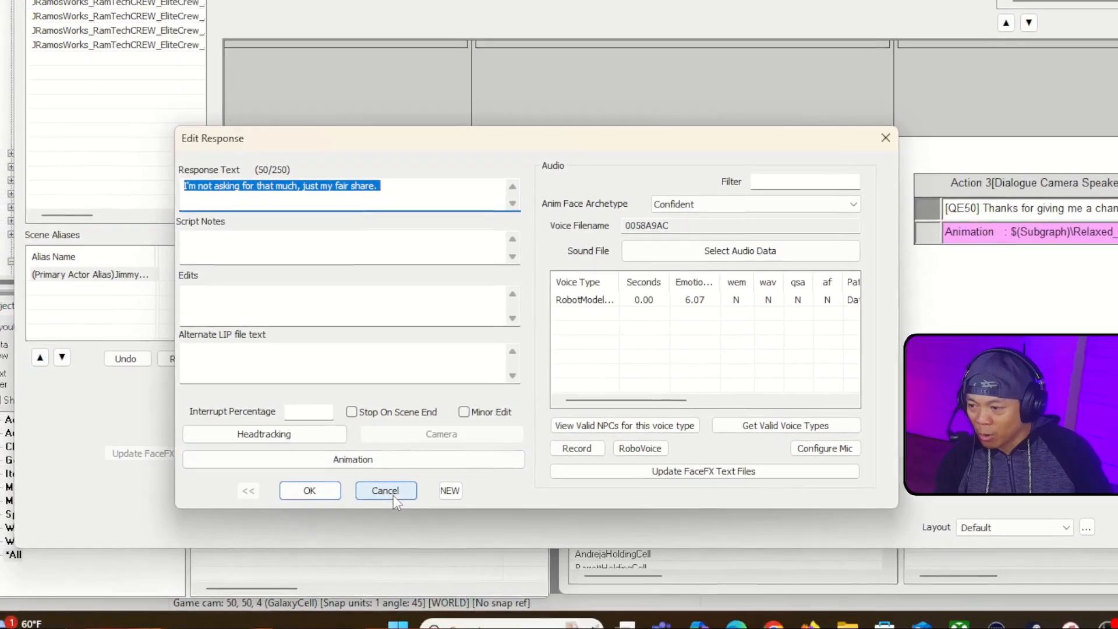
{"action": "left_click", "coordinate": [393, 494]}
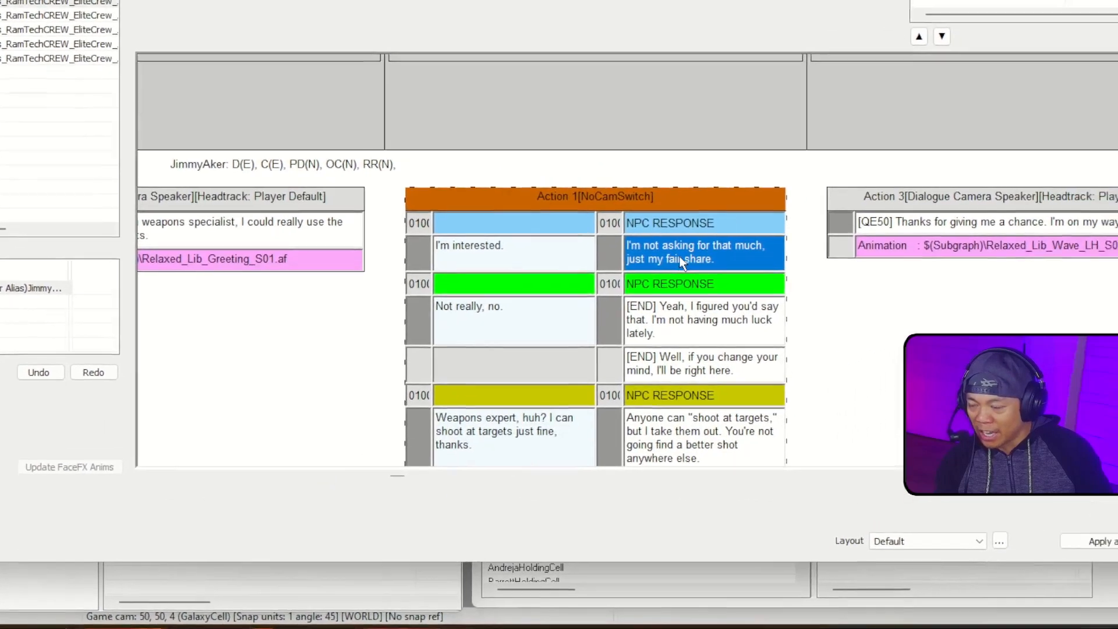
Open Action 1 for editing and change the NPC response to "I'm interested." to "Awesome!"
{"action": "right_click", "coordinate": [679, 257]}
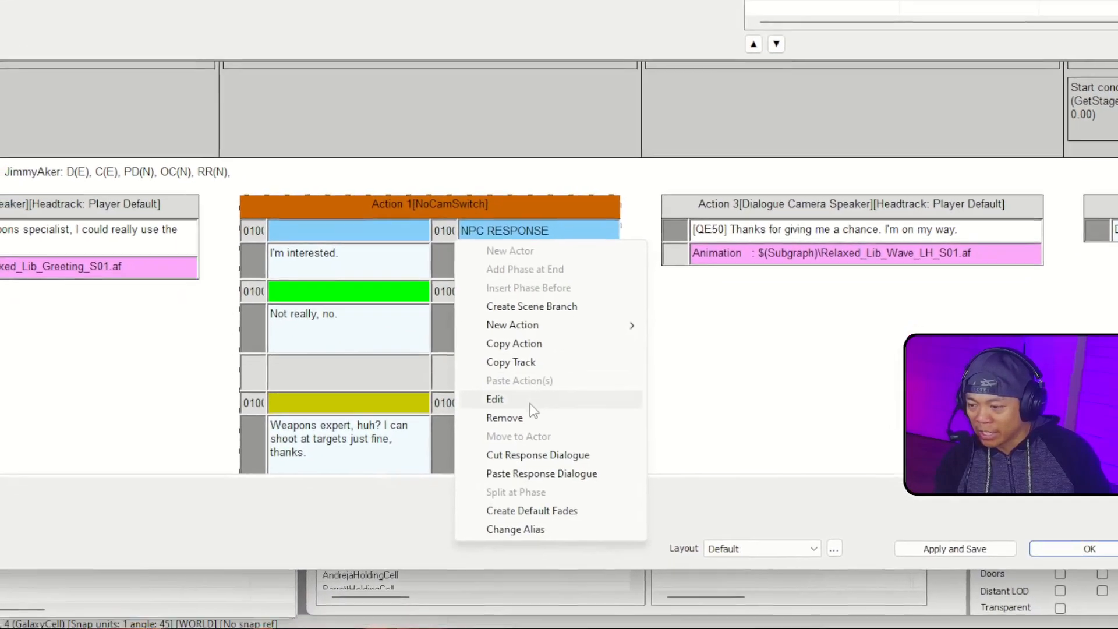
{"action": "left_click", "coordinate": [489, 421]}
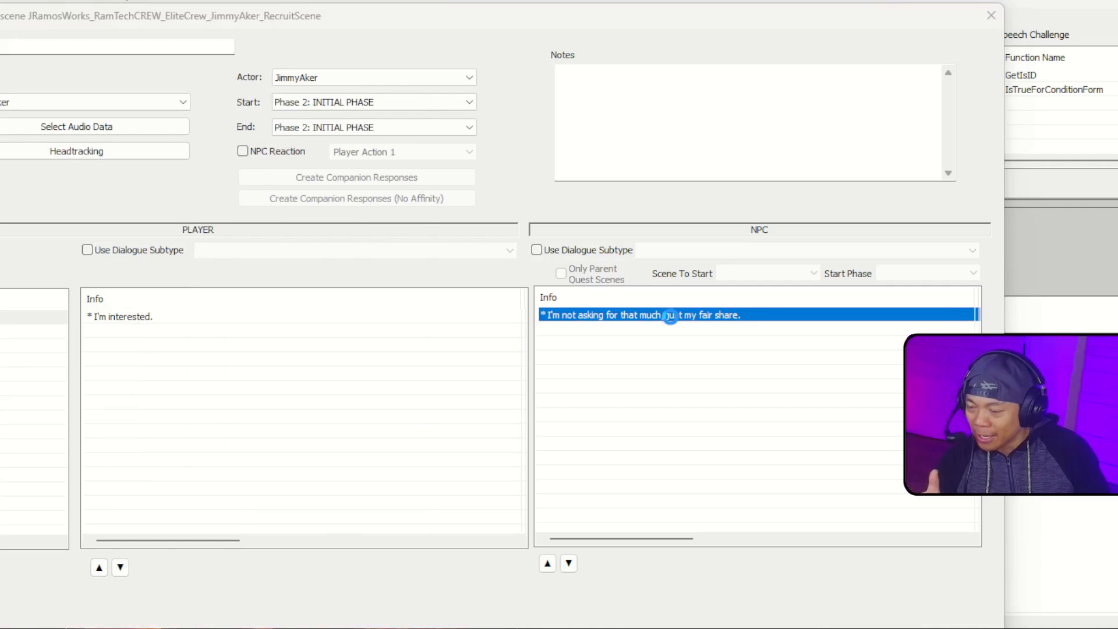
{"action": "double_click", "coordinate": [670, 315]}
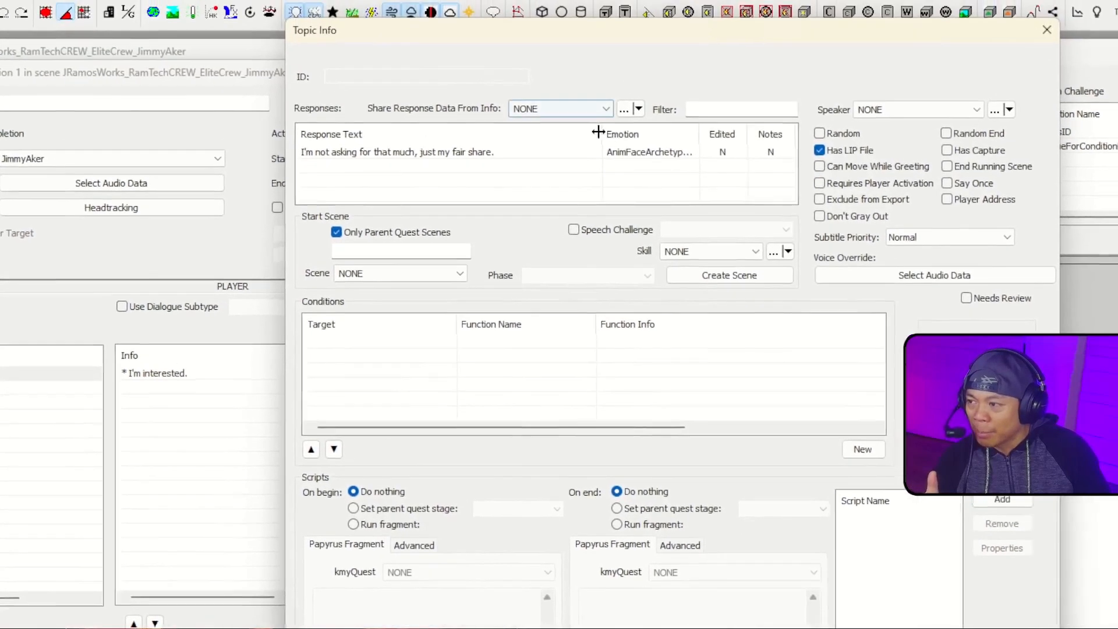
{"action": "left_click", "coordinate": [466, 152]}
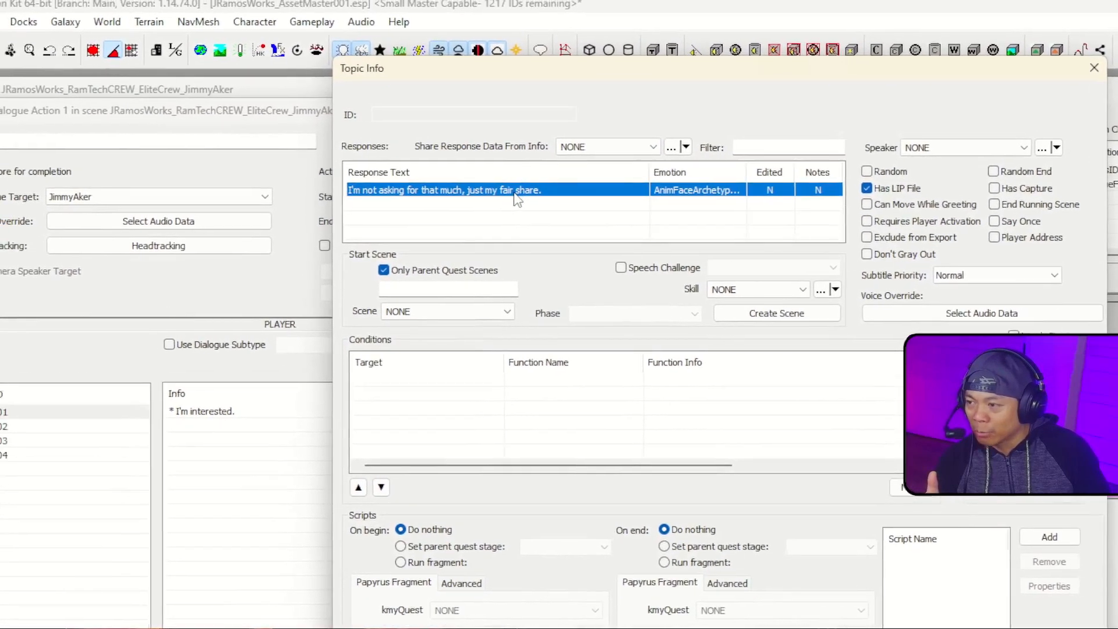
{"action": "double_click", "coordinate": [514, 191]}
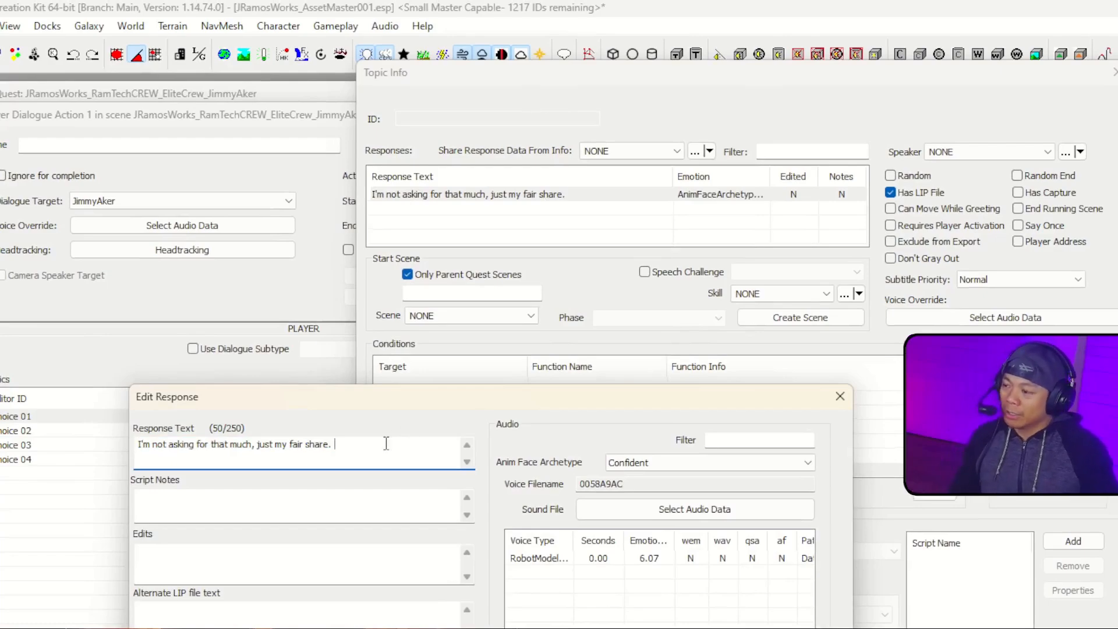
{"action": "left_click_drag", "start_coordinate": [387, 444], "coordinate": [137, 446]}
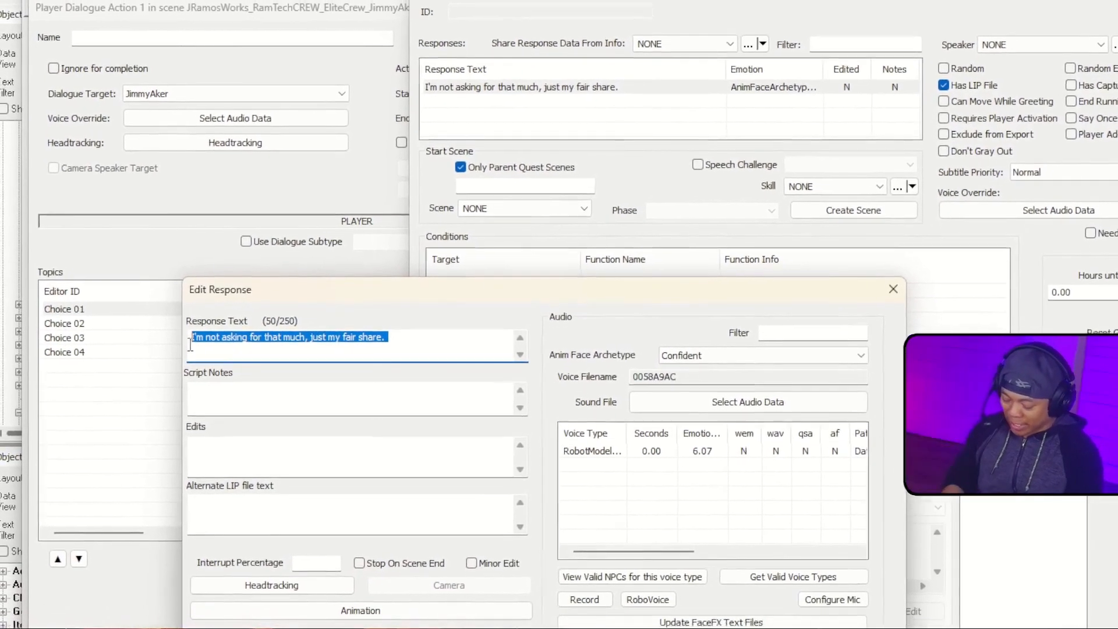
{"action": "type", "text": "Awesome! I"}
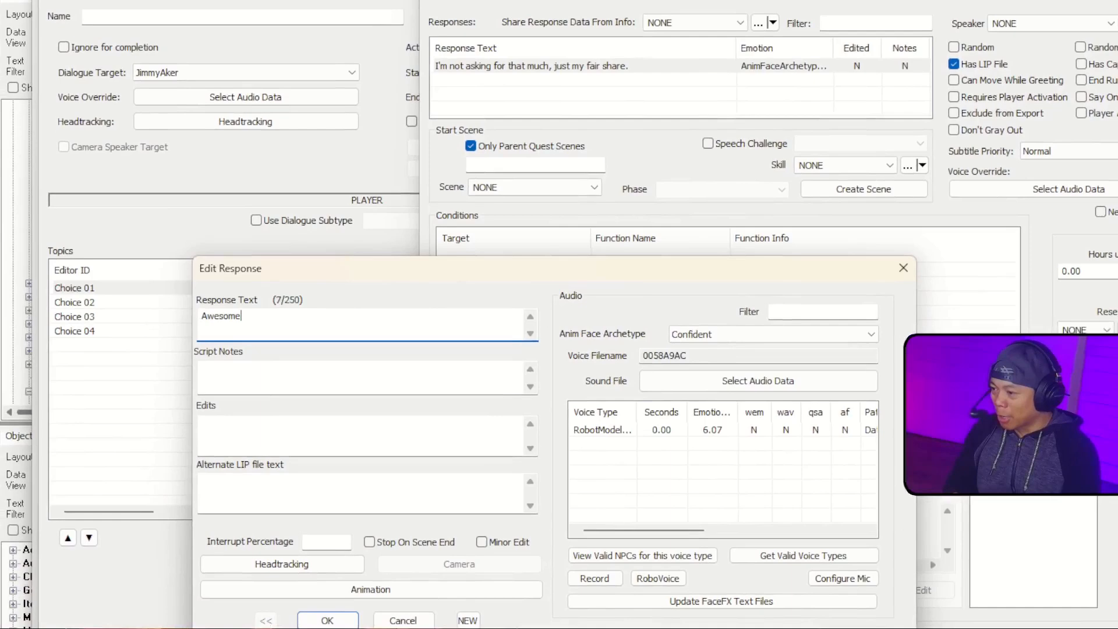
{"action": "type", "text": "'ll b"}
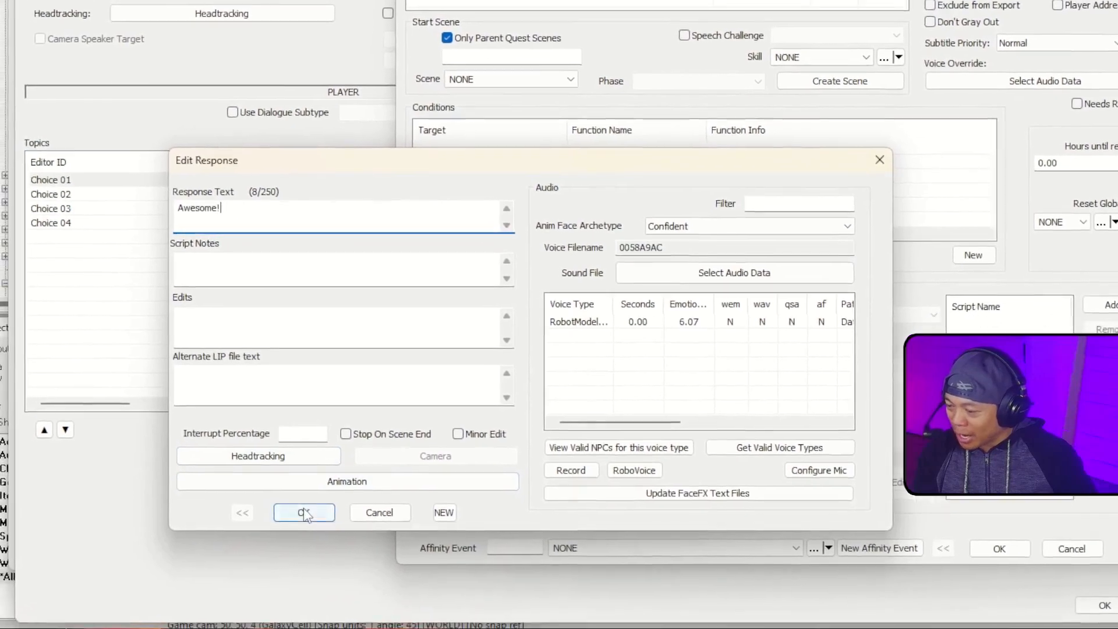
{"action": "left_click", "coordinate": [263, 578]}
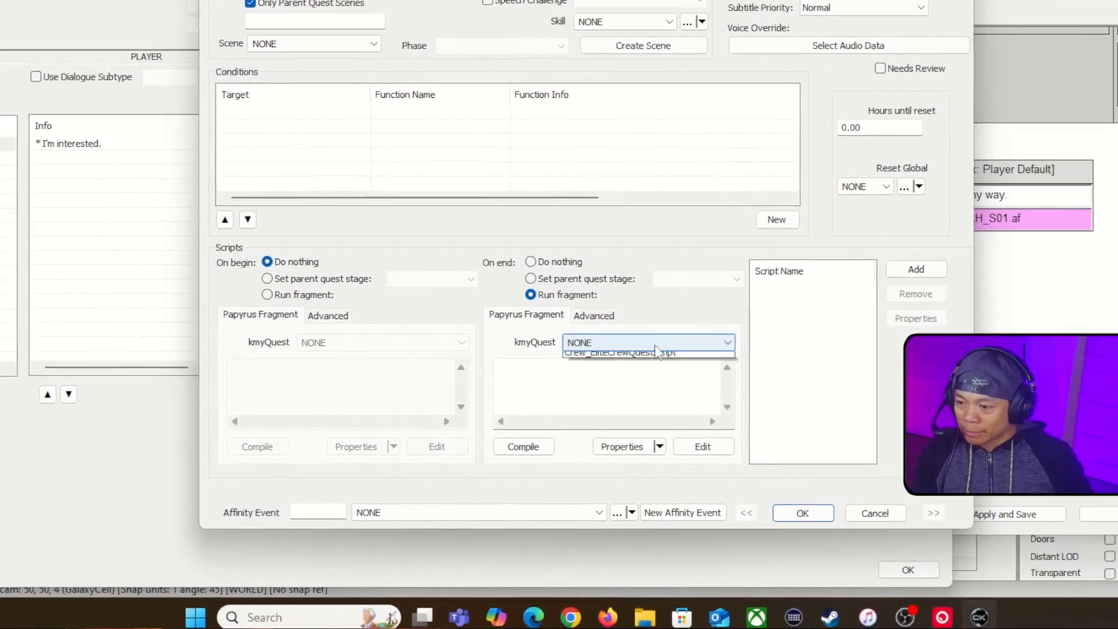
Make the "Awesome!" response run kmyquest.SetCostMultAndUpdateCost(0.0) on end, with kmyQuest set to Crew_EliteCrewQuestScript
{"action": "left_click", "coordinate": [856, 359]}
{"action": "left_click", "coordinate": [616, 367]}
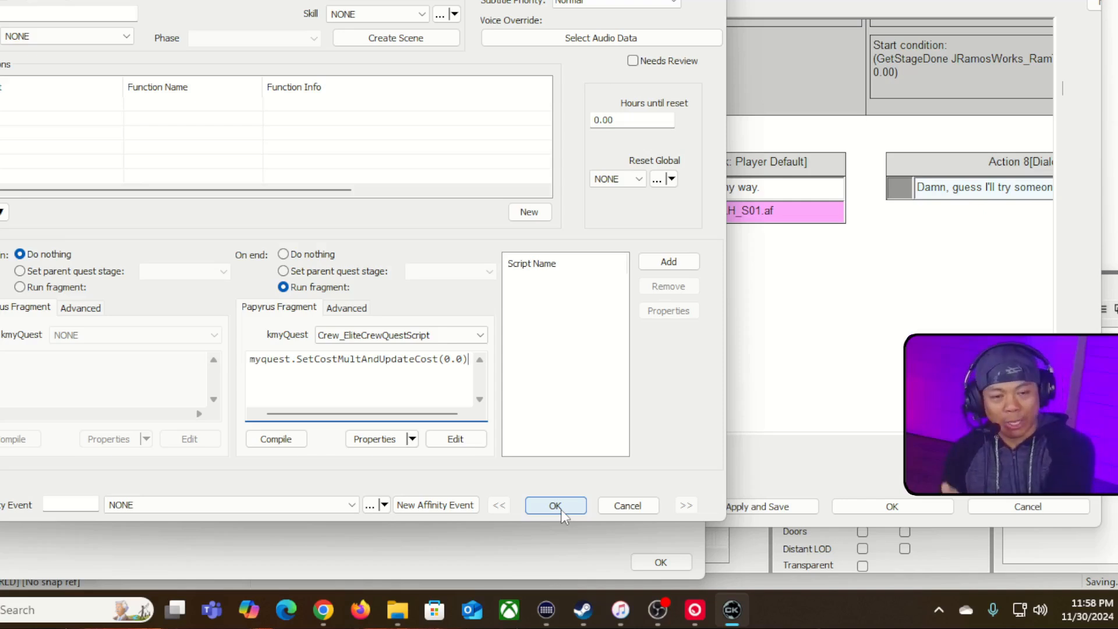
{"action": "left_click", "coordinate": [556, 506]}
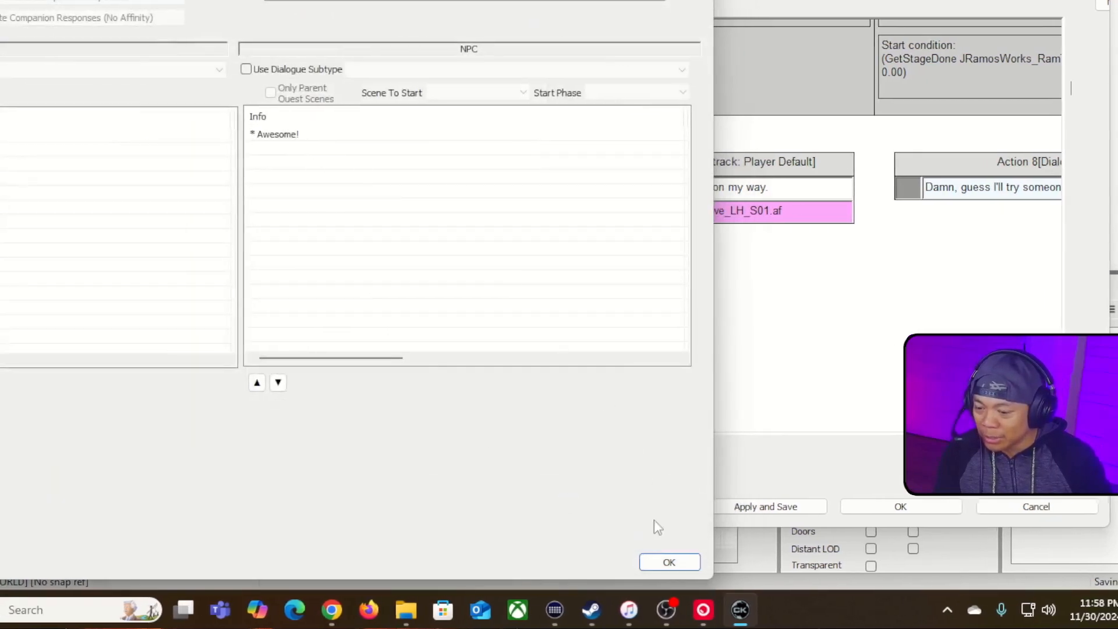
{"action": "left_click", "coordinate": [671, 562]}
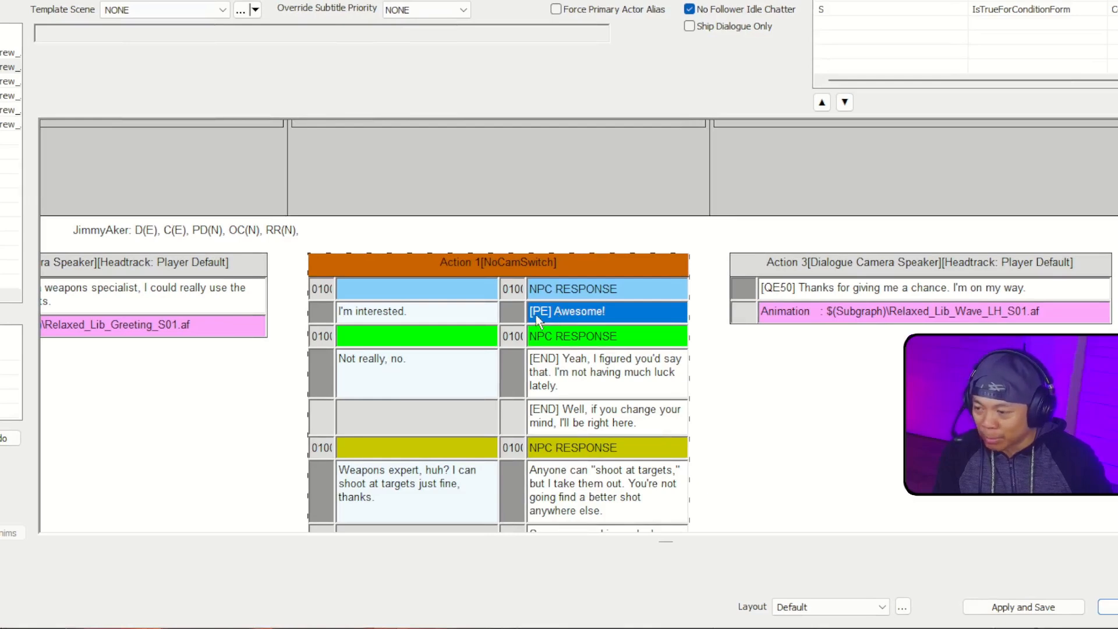
Reopen the "Awesome!" response in Action 1 and review its on-end script fragment
{"action": "scroll", "coordinate": [552, 332], "scroll_direction": "up", "scroll_amount": 1}
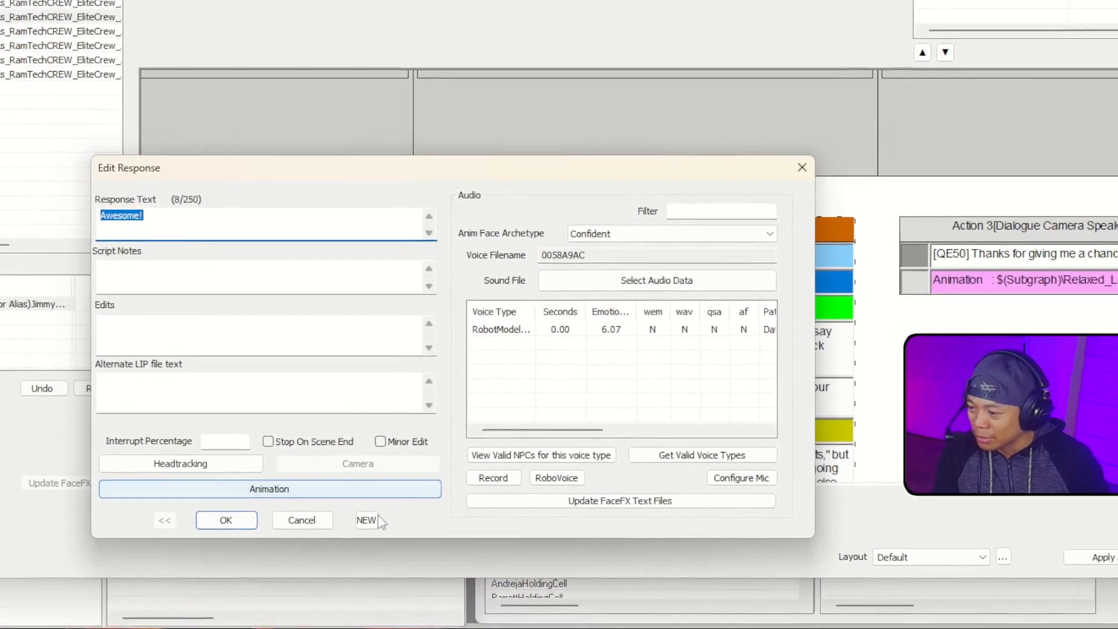
{"action": "left_click", "coordinate": [202, 570]}
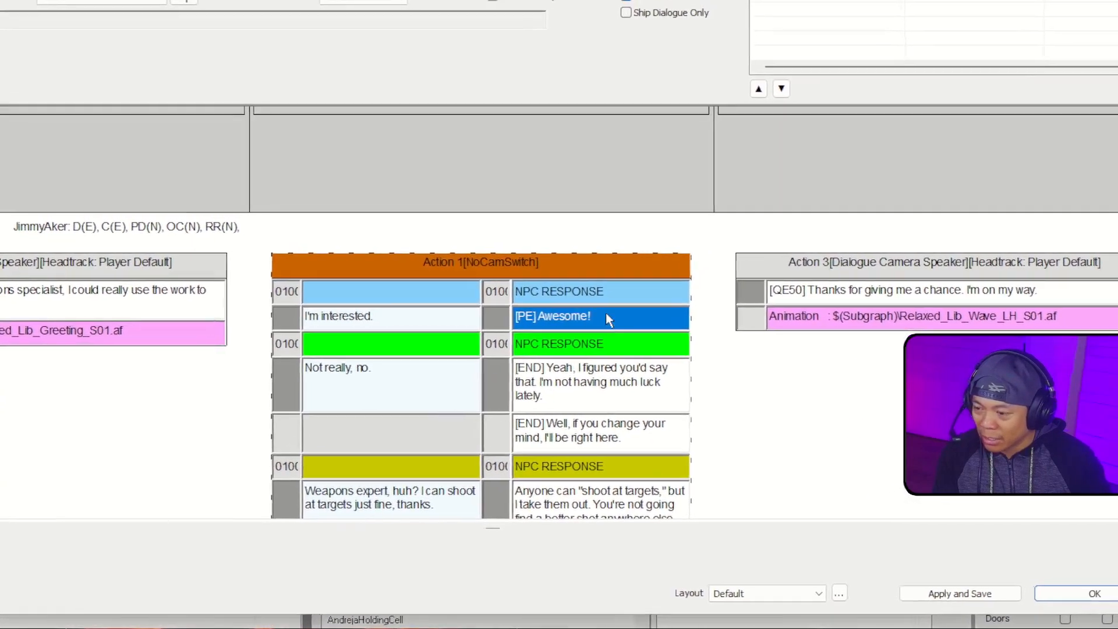
{"action": "right_click", "coordinate": [585, 320]}
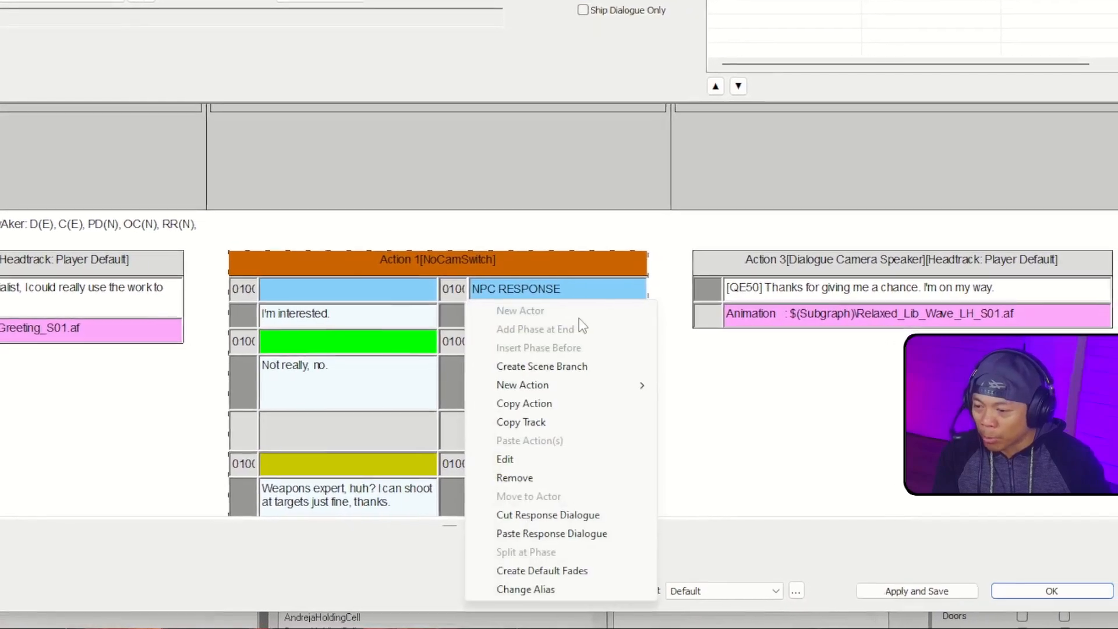
{"action": "left_click", "coordinate": [546, 458]}
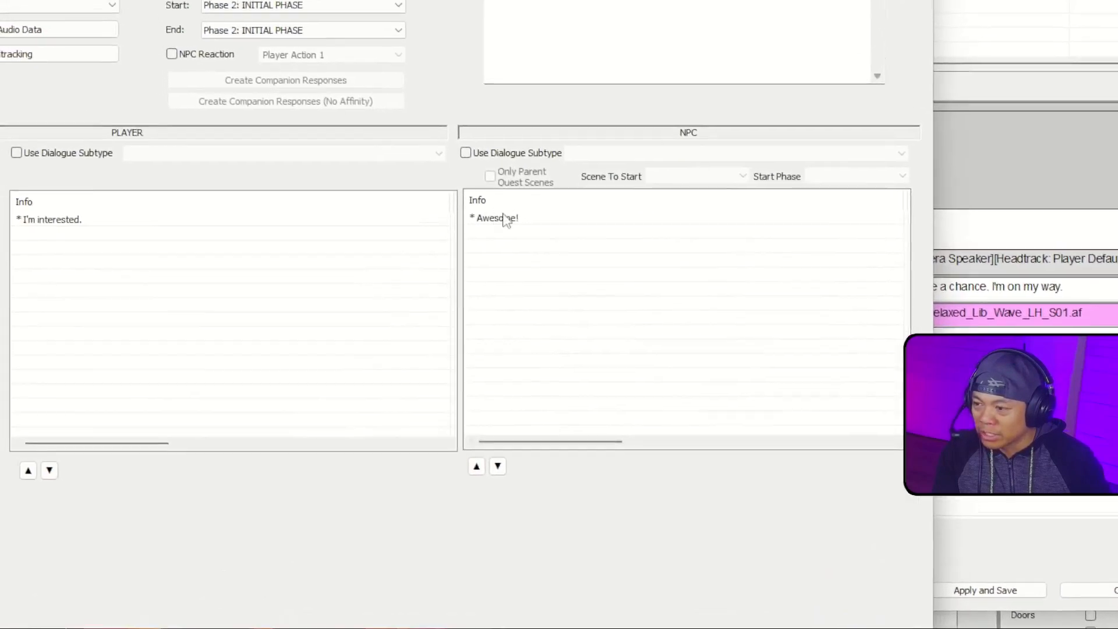
{"action": "left_click", "coordinate": [448, 161]}
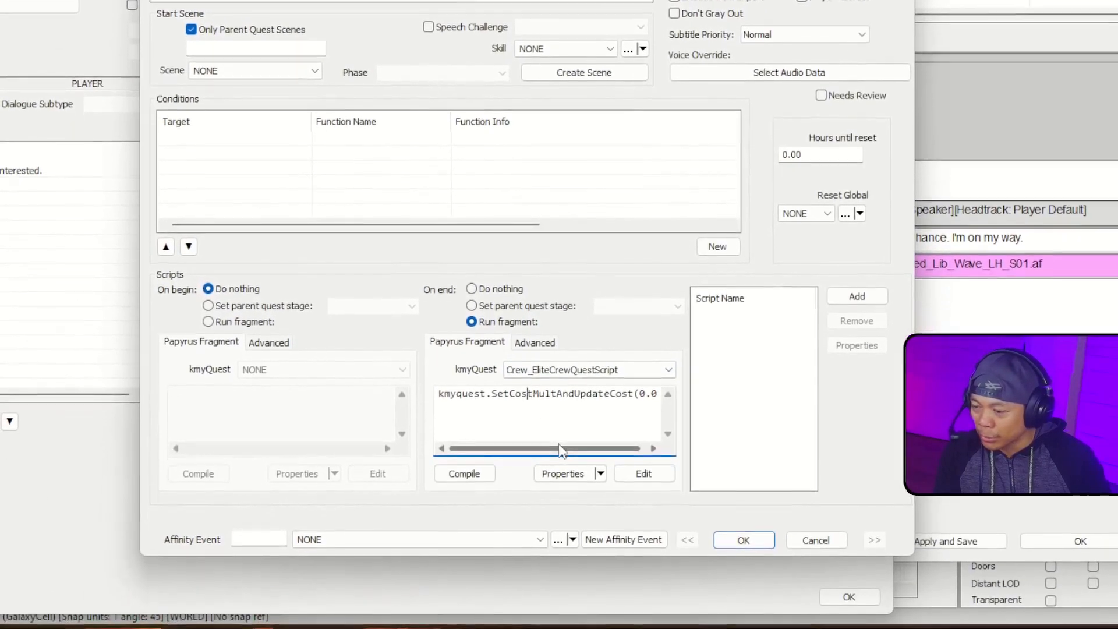
Add the line kmyquest.Recruited() below SetCostMultAndUpdateCost(0.0) in the "Awesome!" response's on-end fragment
{"action": "left_click_drag", "start_coordinate": [562, 469], "coordinate": [586, 469]}
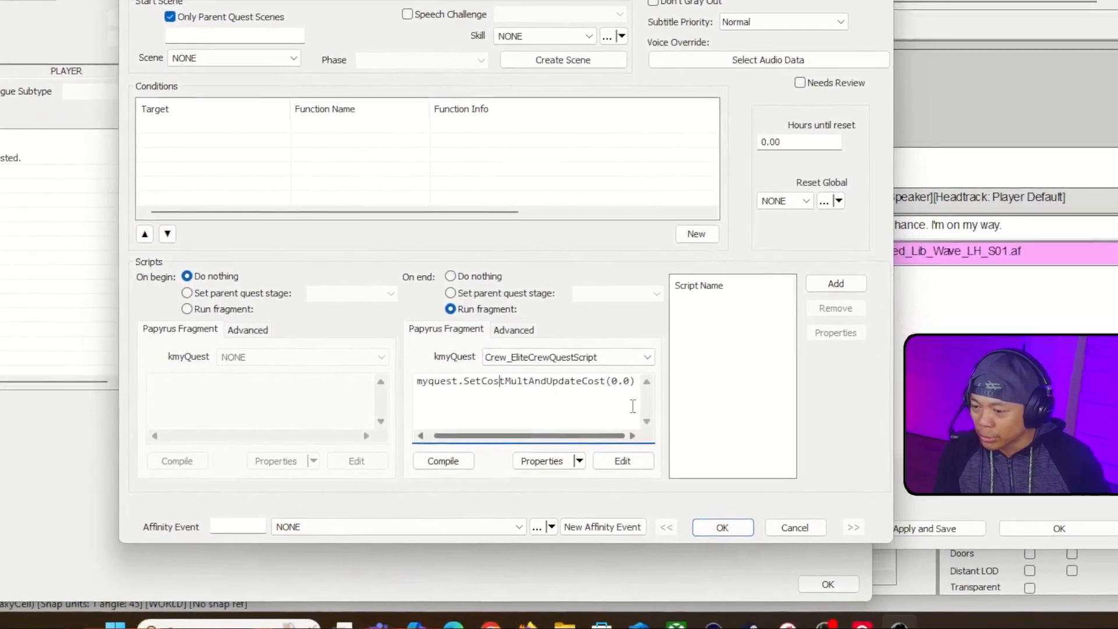
{"action": "left_click", "coordinate": [659, 417]}
{"action": "key", "text": "Return"}
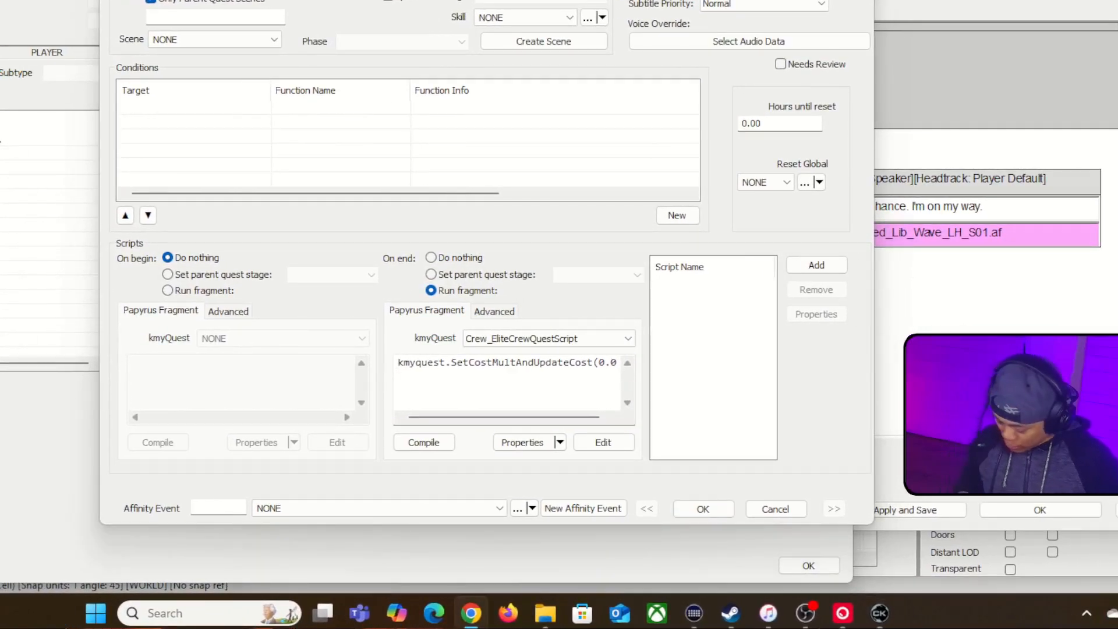
{"action": "left_click", "coordinate": [413, 378]}
{"action": "type", "text": "kmyquest.Recruited()"}
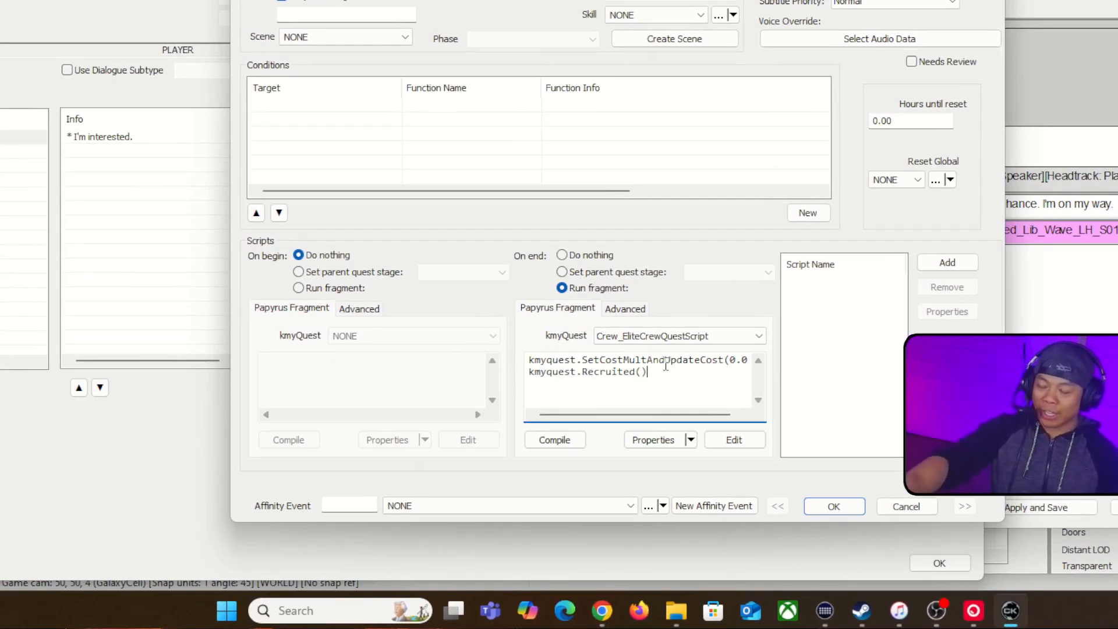
Review both lines of the on-end fragment, accept the "Awesome!" response and close the Action 1 editor
{"action": "left_click_drag", "start_coordinate": [608, 417], "coordinate": [686, 414]}
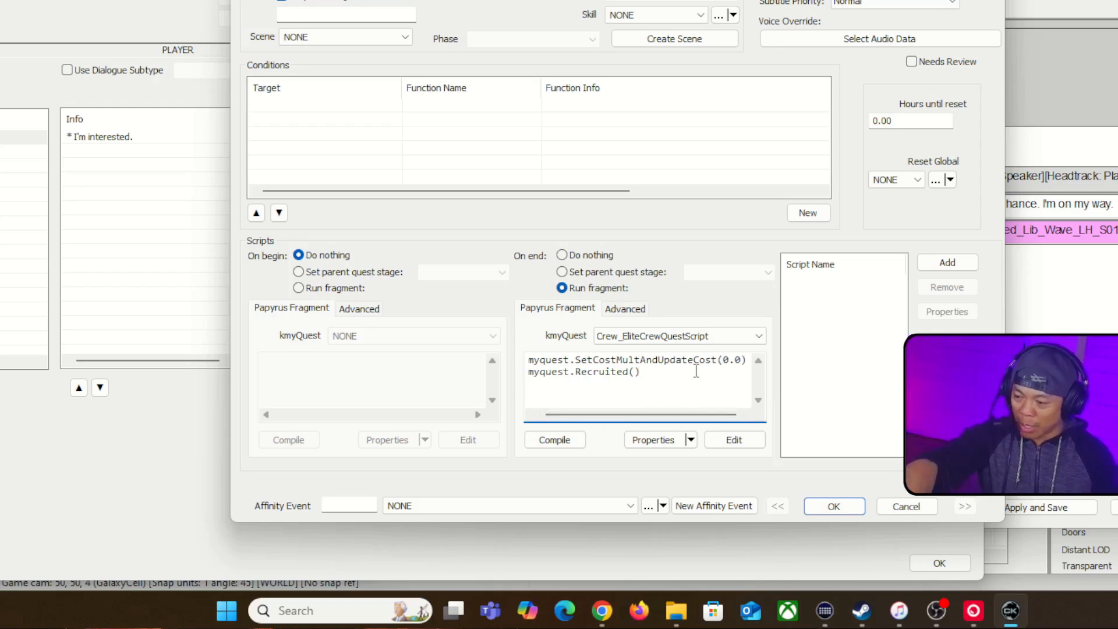
{"action": "left_click_drag", "start_coordinate": [697, 371], "coordinate": [534, 372]}
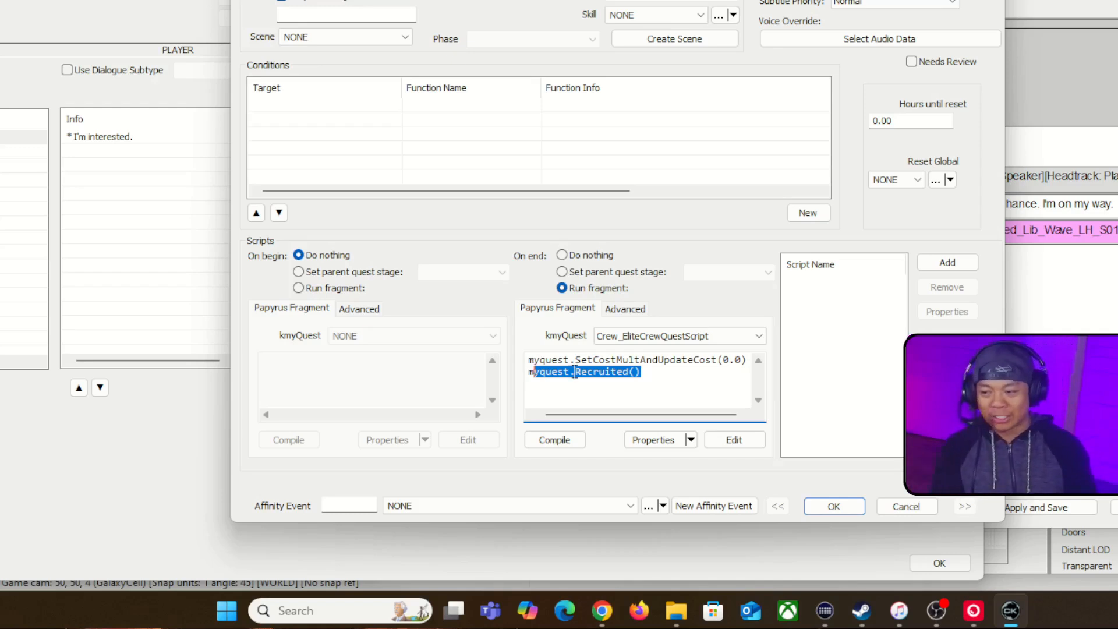
{"action": "left_click_drag", "start_coordinate": [650, 373], "coordinate": [504, 358]}
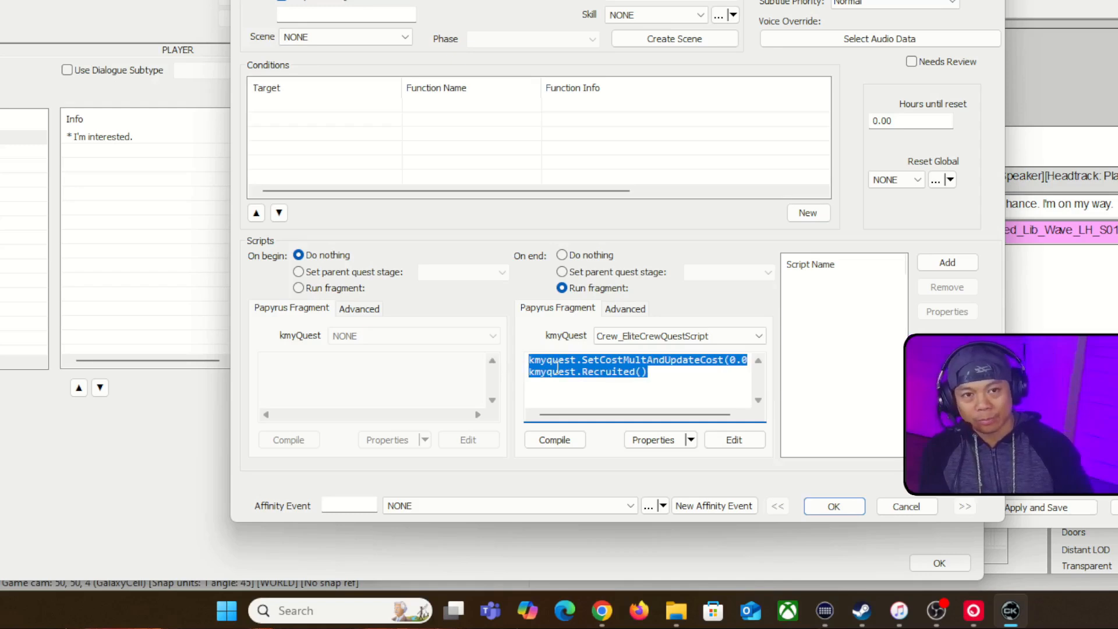
{"action": "left_click", "coordinate": [685, 378]}
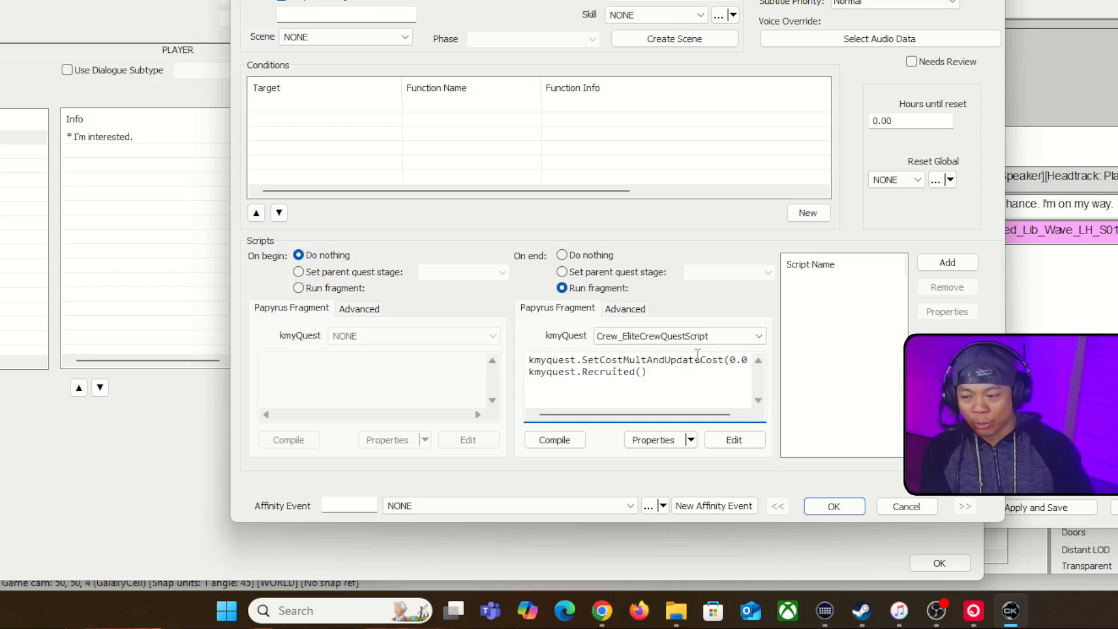
{"action": "left_click_drag", "start_coordinate": [697, 373], "coordinate": [441, 362]}
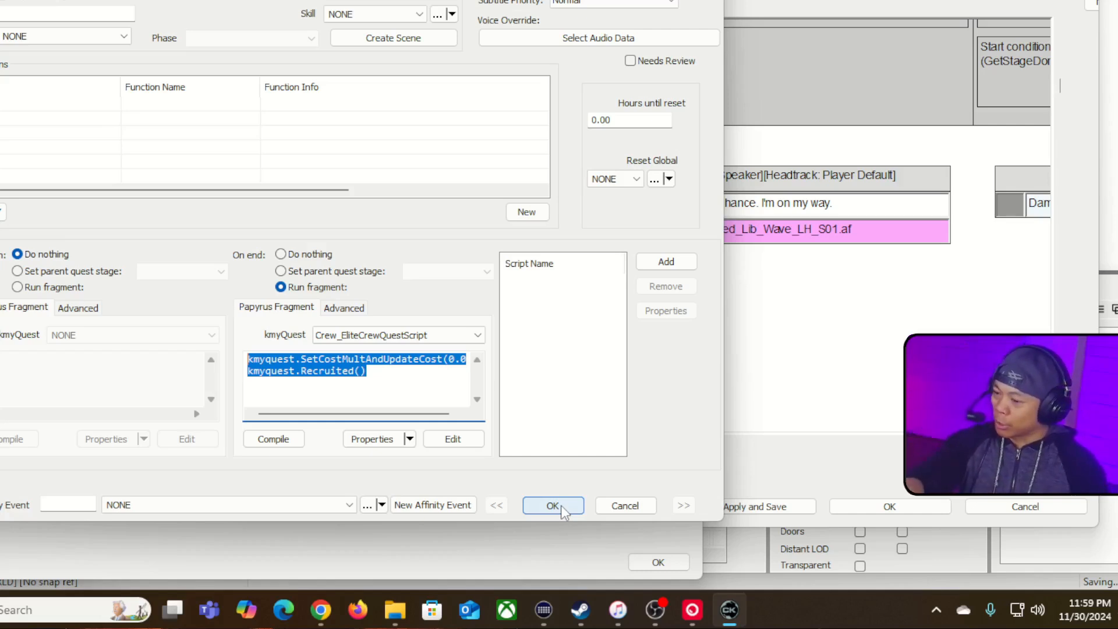
{"action": "left_click", "coordinate": [553, 505]}
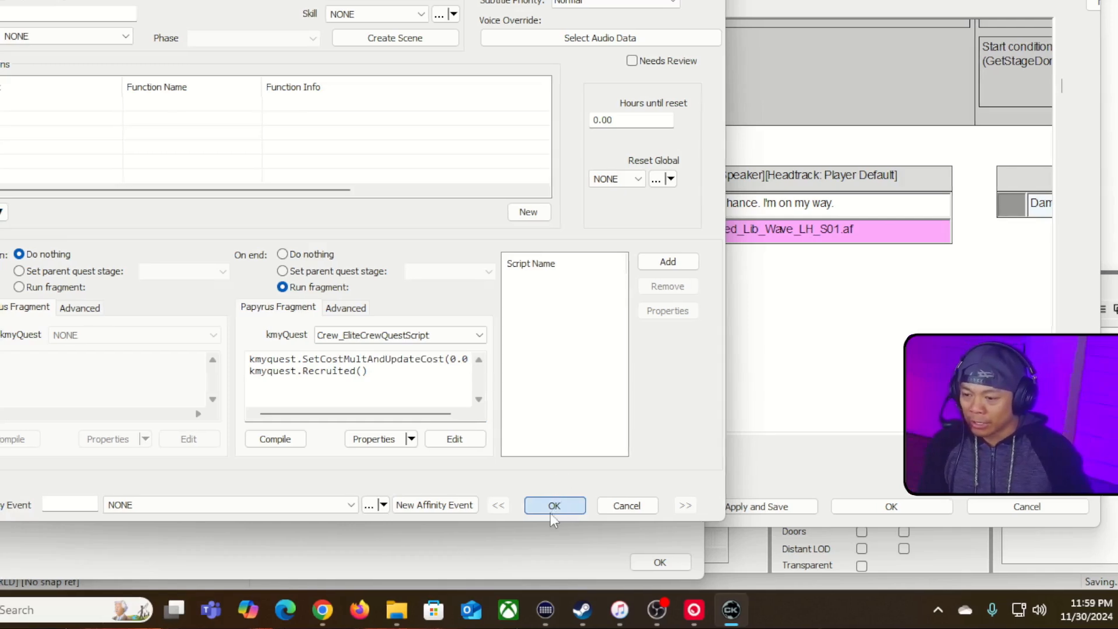
{"action": "left_click", "coordinate": [553, 506]}
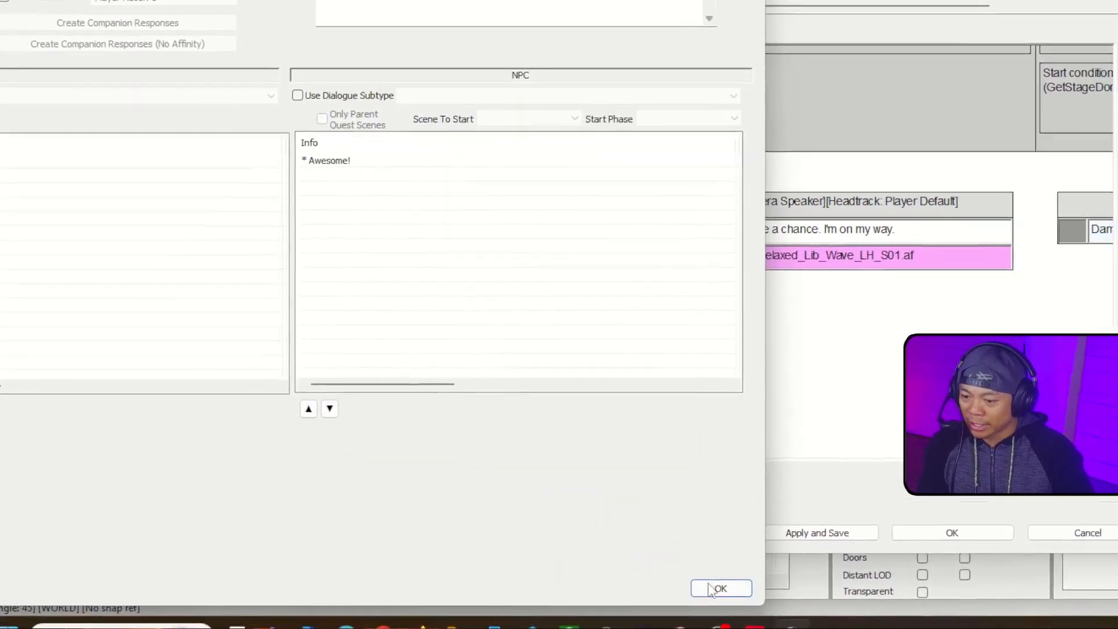
{"action": "left_click", "coordinate": [658, 562]}
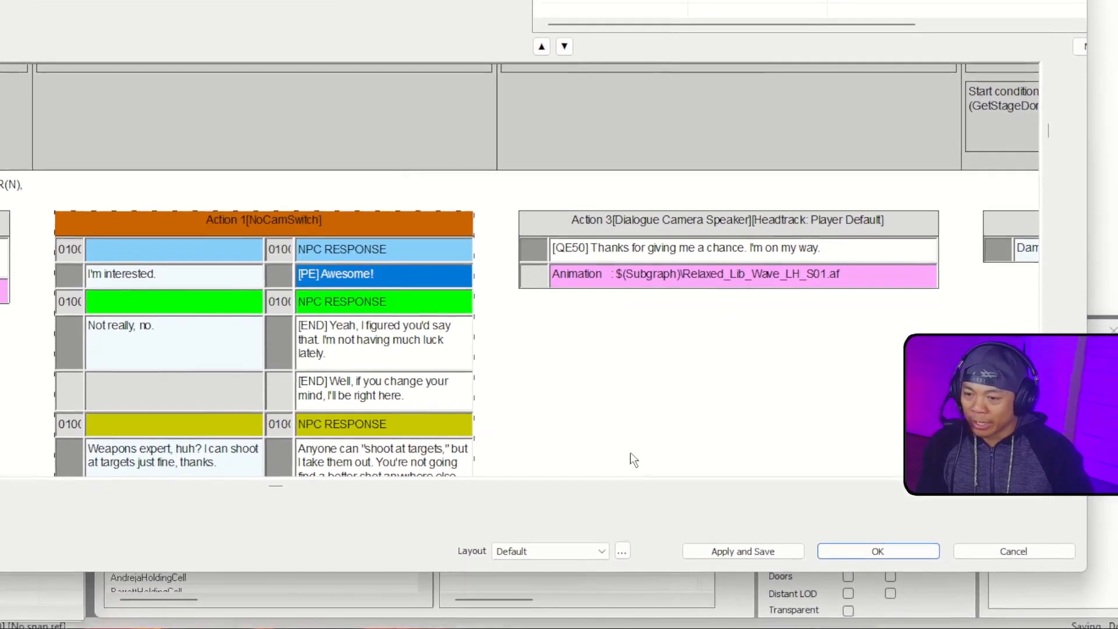
Apply and save the quest's scene changes, and save the plugin with the quest dialog still open
{"action": "scroll", "coordinate": [624, 385], "scroll_direction": "up", "scroll_amount": 1}
{"action": "middle_click_drag", "start_coordinate": [628, 297], "coordinate": [566, 352]}
{"action": "scroll", "coordinate": [570, 398], "scroll_direction": "down", "scroll_amount": 3}
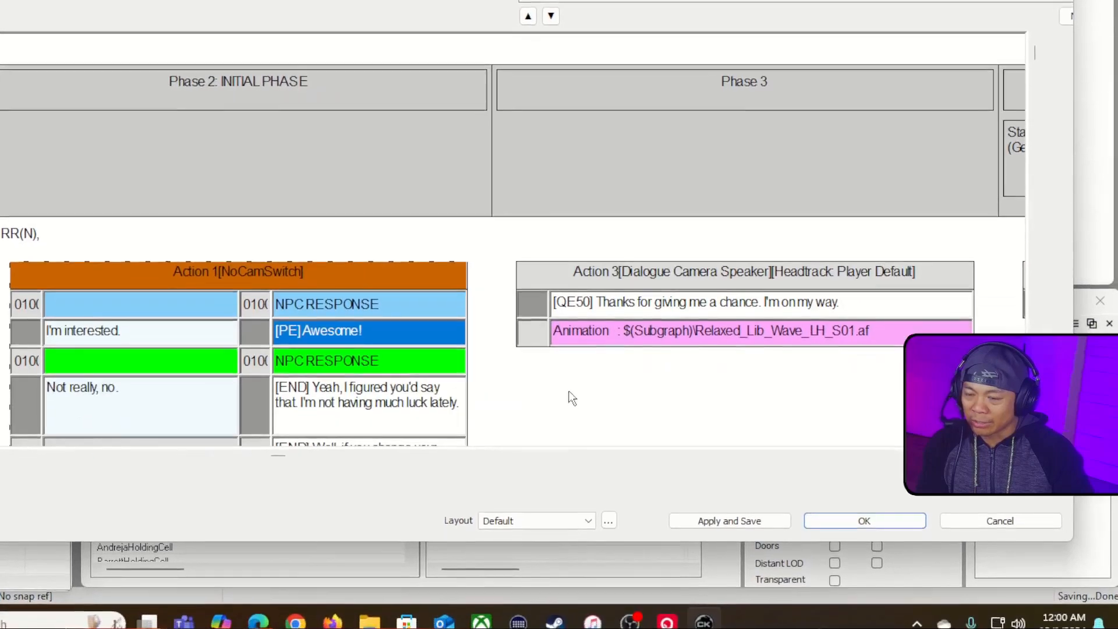
{"action": "middle_click_drag", "start_coordinate": [568, 391], "coordinate": [740, 413]}
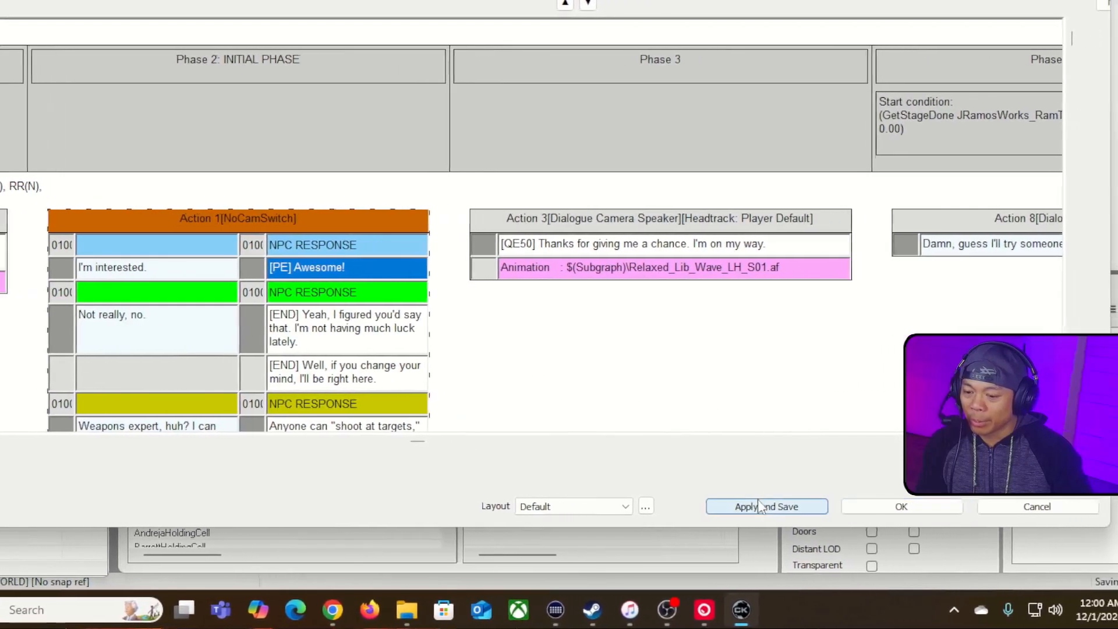
{"action": "left_click", "coordinate": [754, 506]}
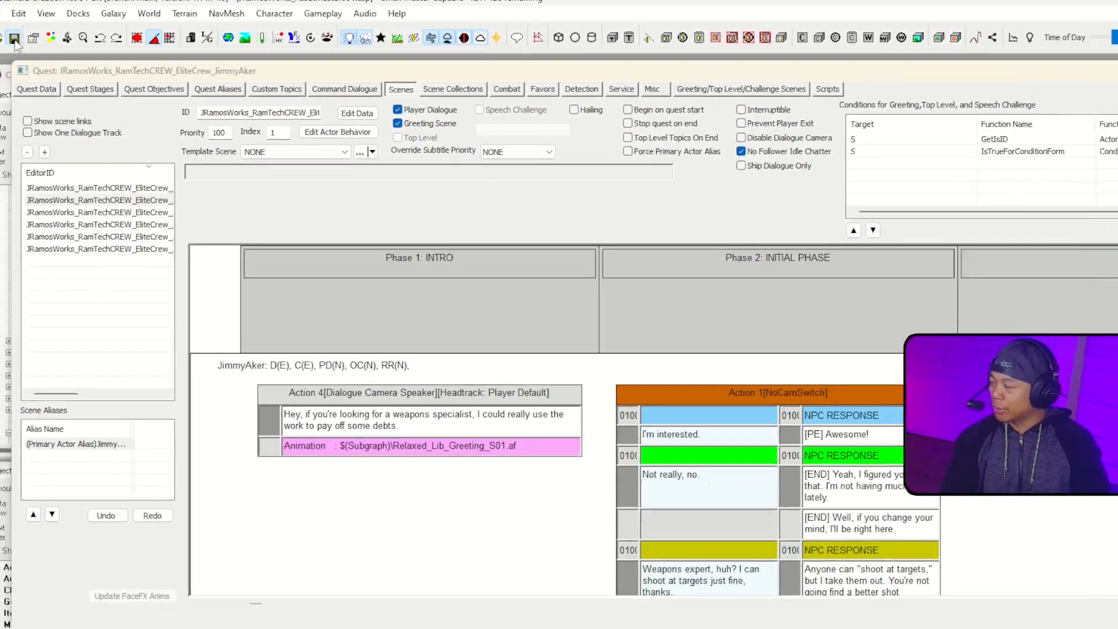
{"action": "left_click", "coordinate": [14, 38]}
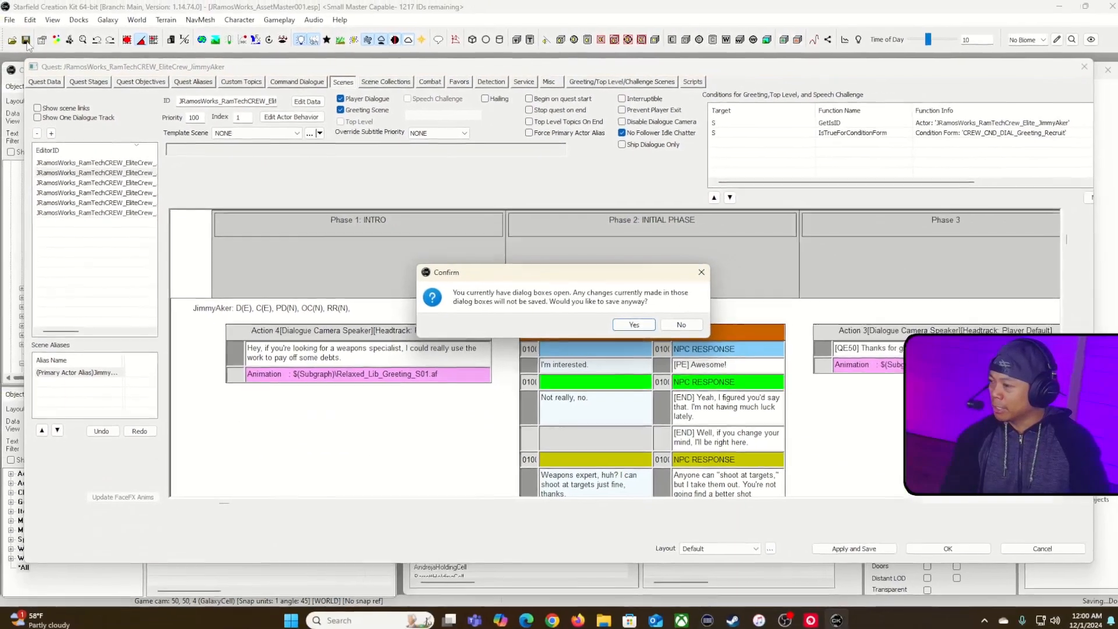
{"action": "left_click", "coordinate": [754, 385]}
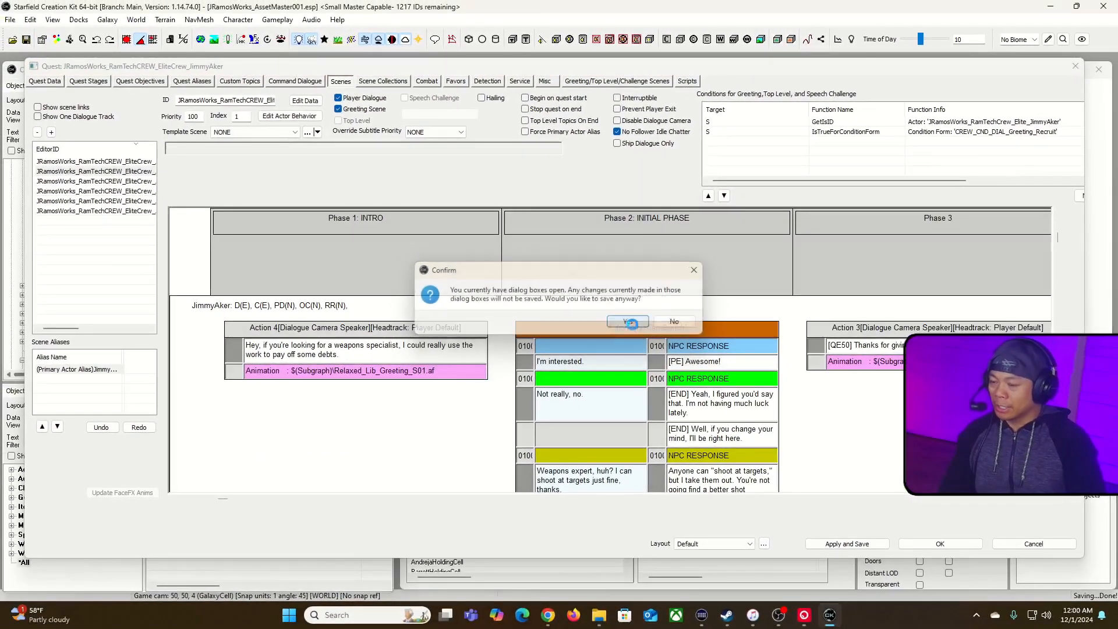
{"action": "left_click", "coordinate": [514, 228]}
Switch to the running Starfield game and enter the outpost building where Jimmy The Beak is
{"action": "key", "text": "alt+Tab"}
{"action": "key", "text": "alt+Tab"}
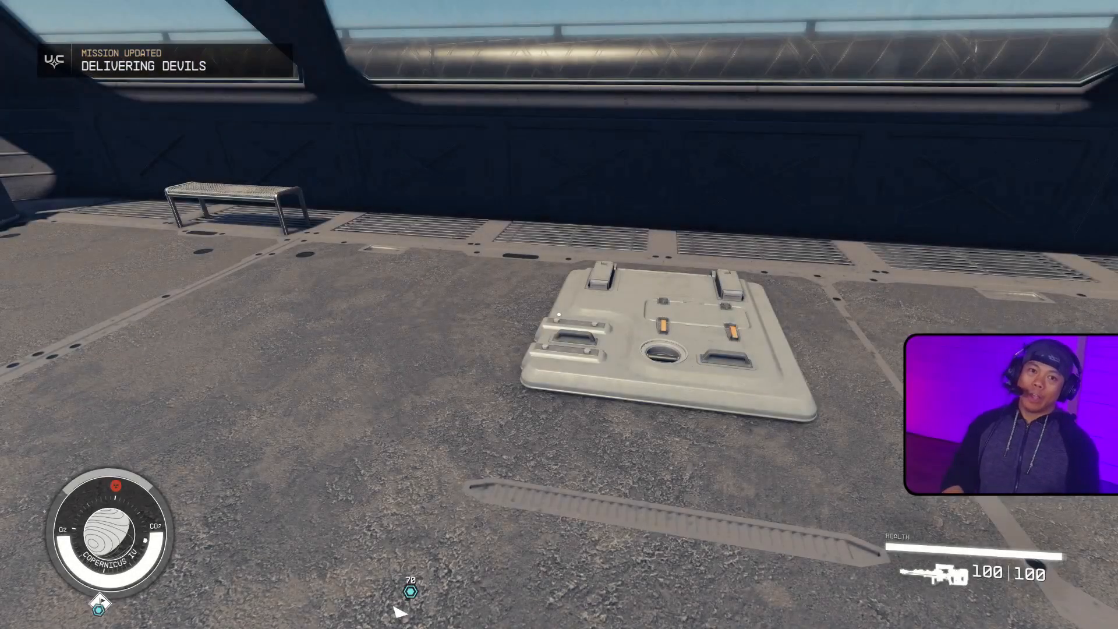
{"action": "key", "text": "e"}
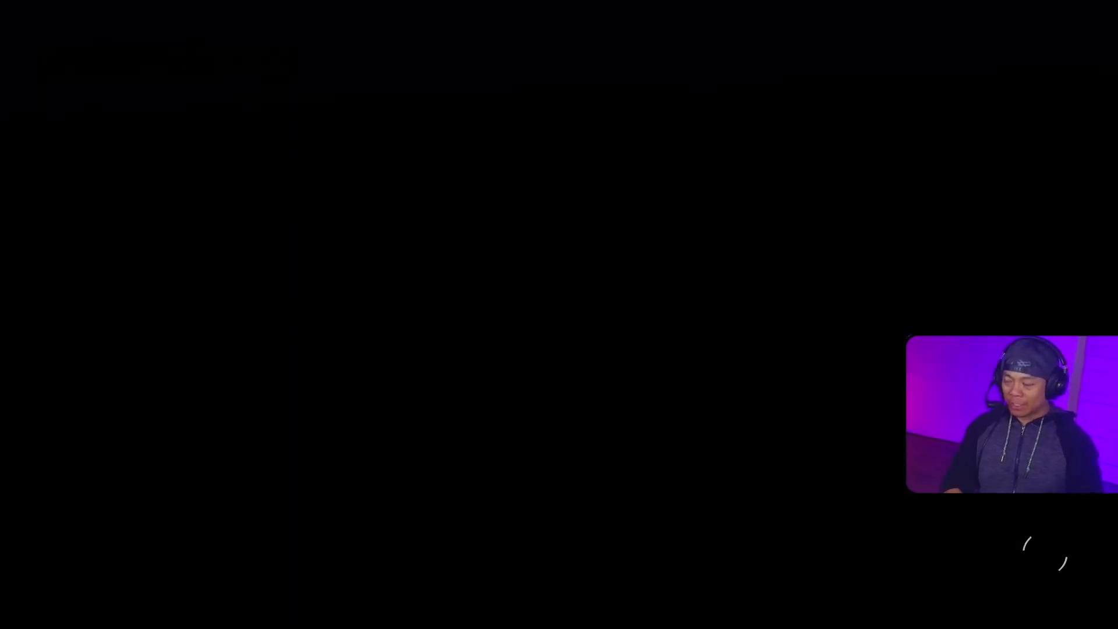
{"action": "key", "text": "w"}
{"action": "key", "text": "w"}
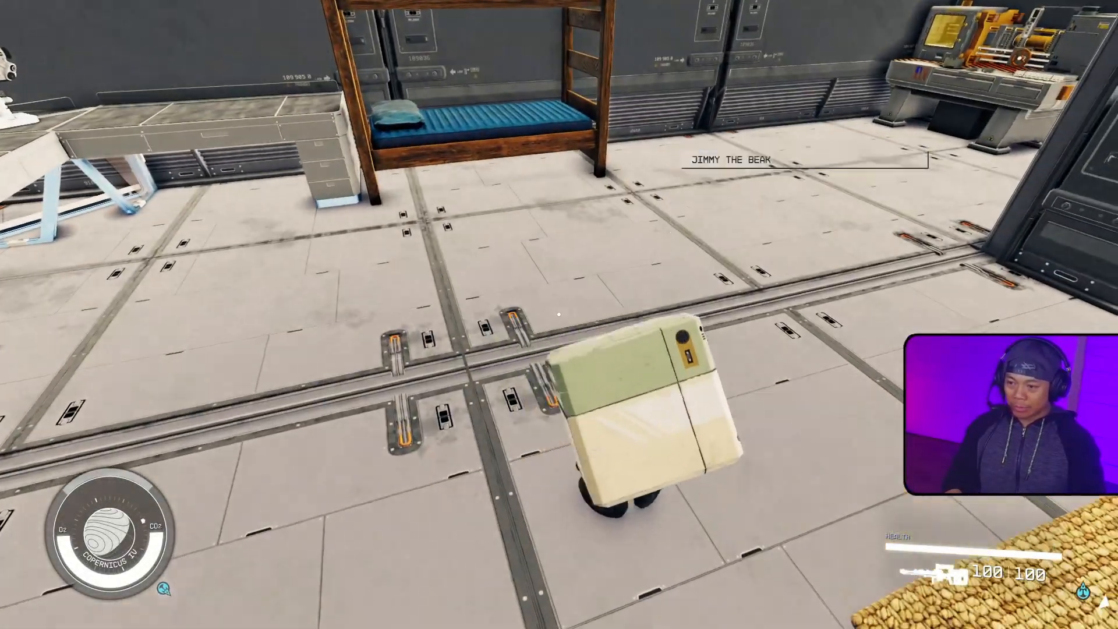
Test the recruit scene by talking to Jimmy The Beak, hiring him and exiting the crew roster
{"action": "key", "text": "e"}
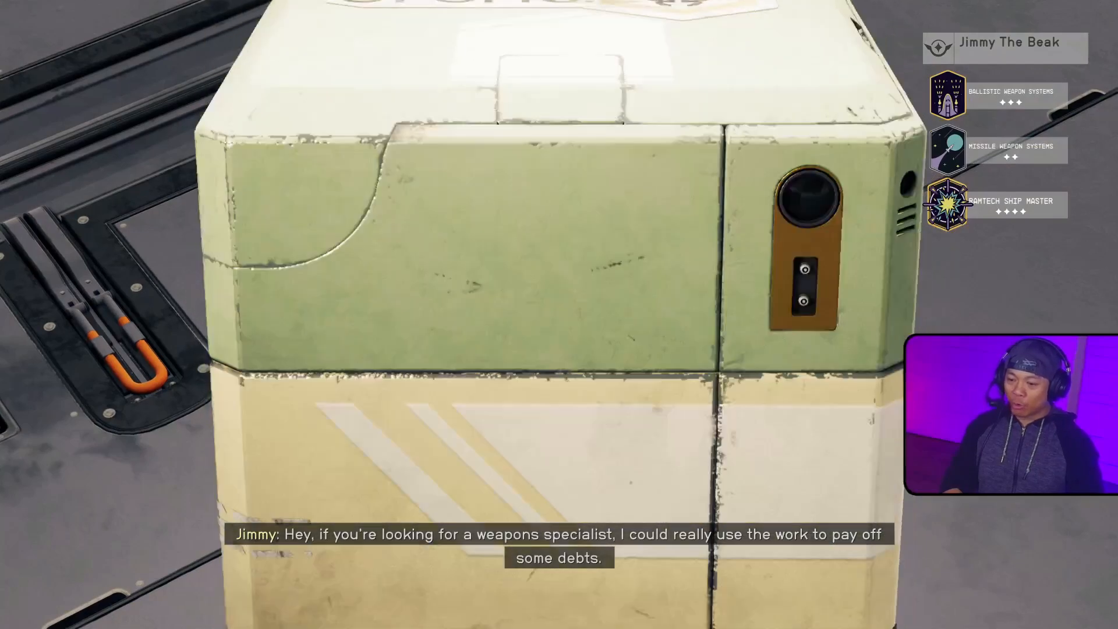
{"action": "key", "text": "e"}
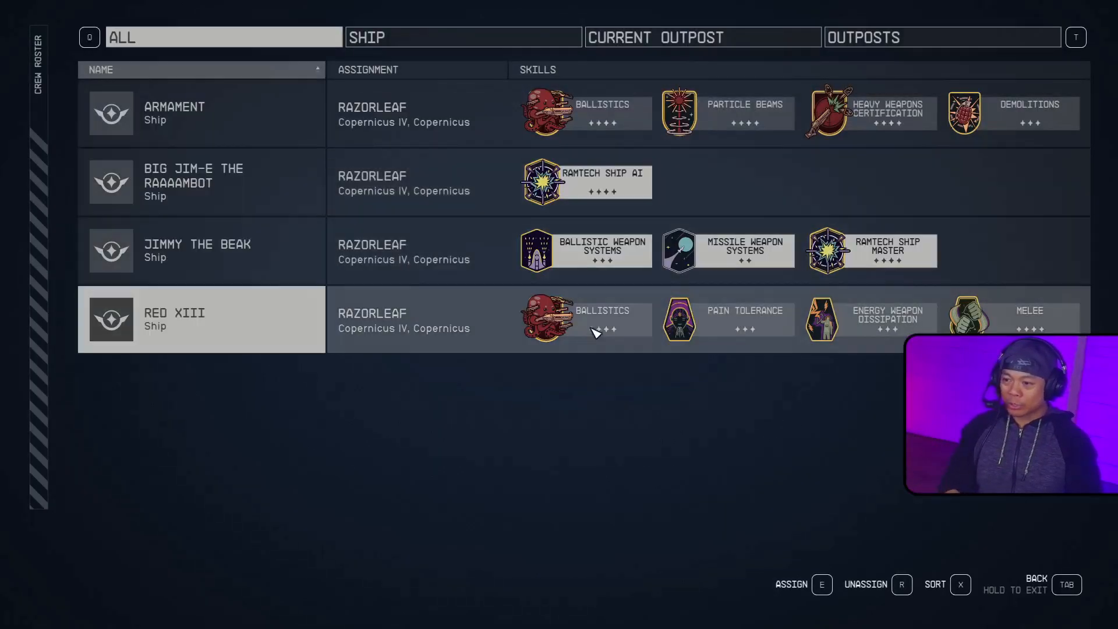
{"action": "key", "text": "Tab"}
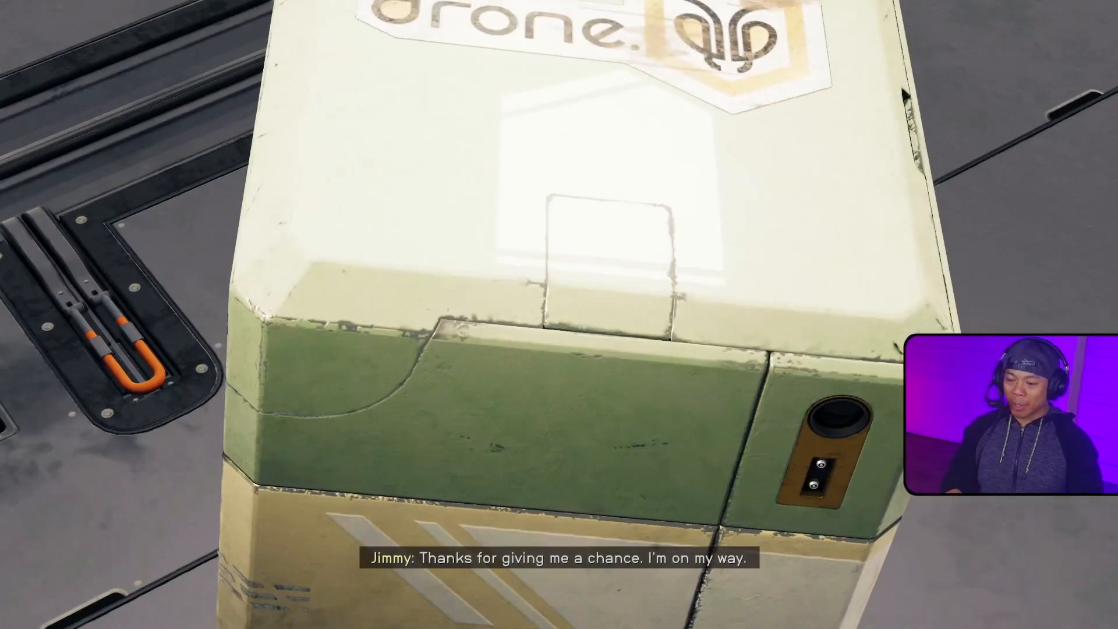
{"action": "key", "text": "s"}
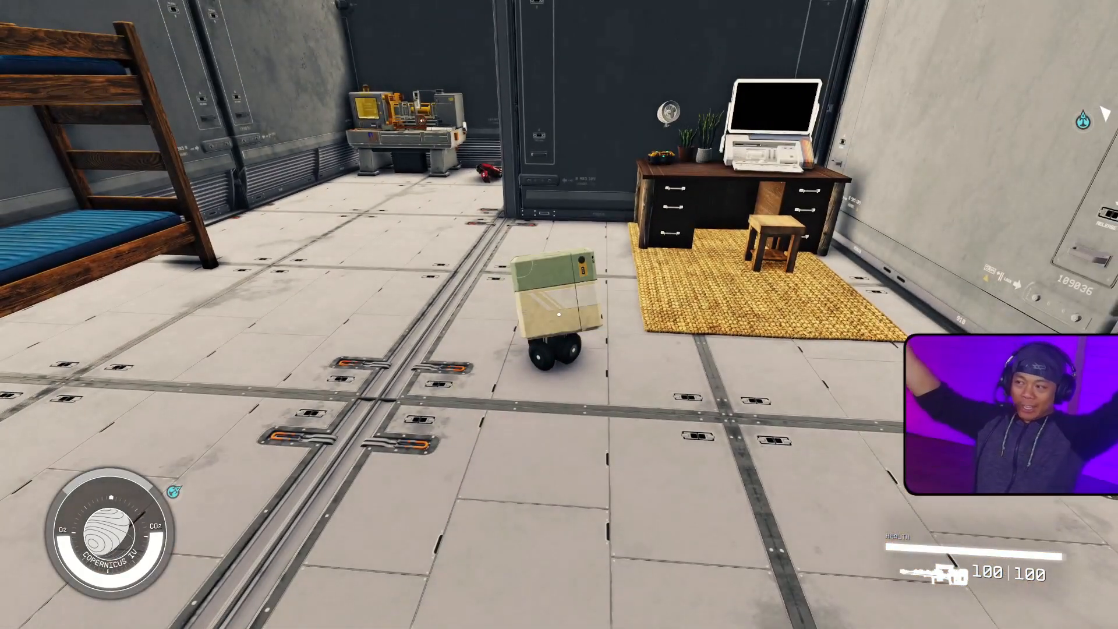
{"action": "key", "text": "w"}
{"action": "key", "text": "w"}
{"action": "key", "text": "s"}
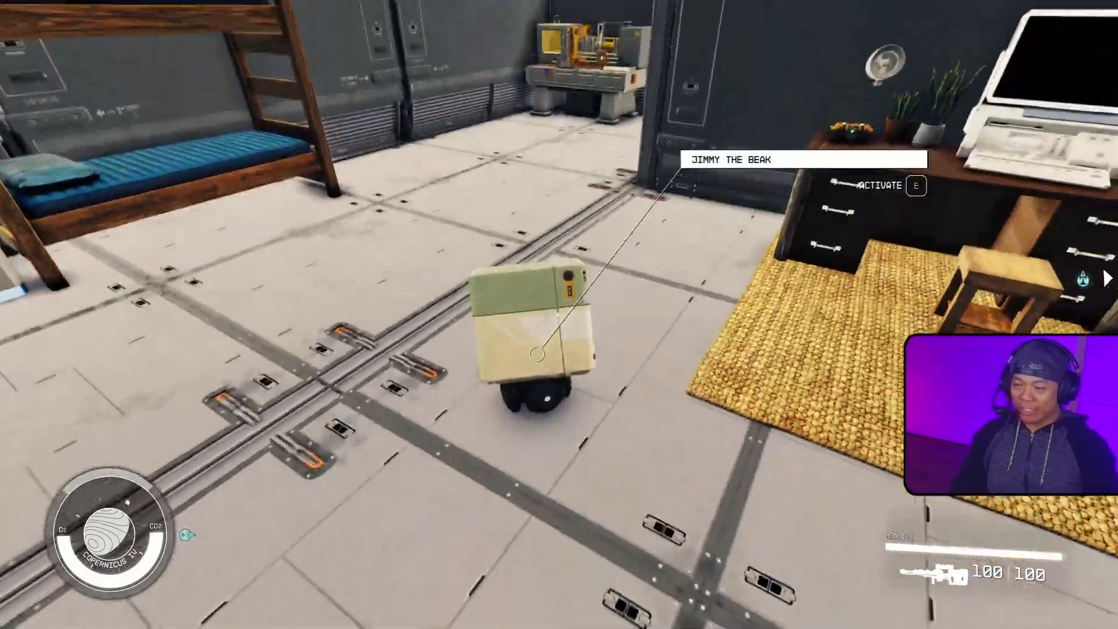
{"action": "key", "text": "w"}
{"action": "key", "text": "s"}
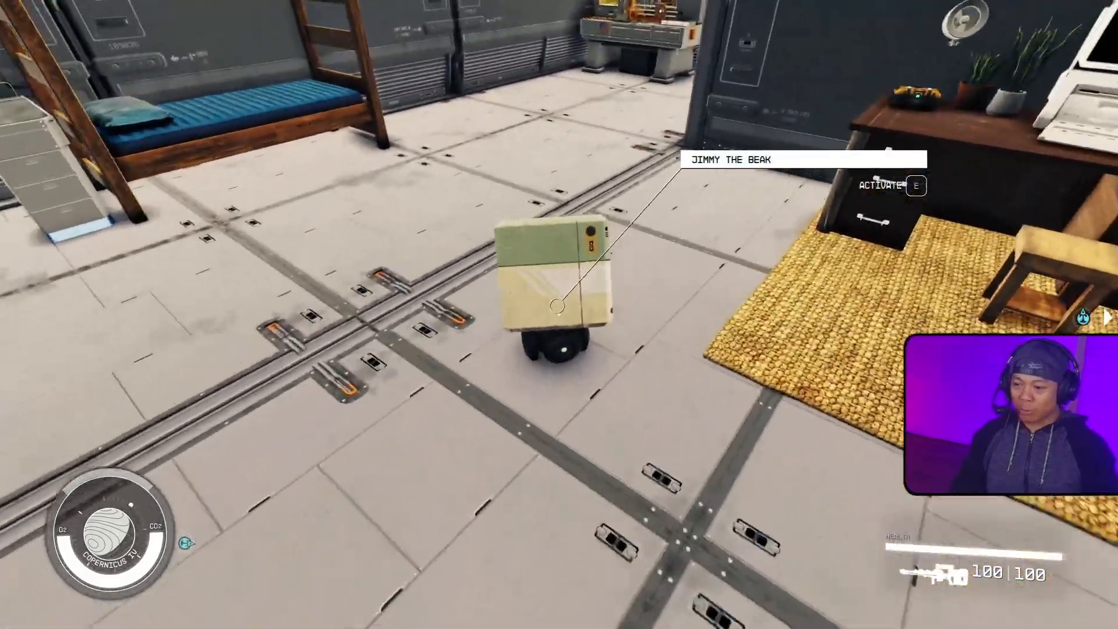
{"action": "key", "text": "s"}
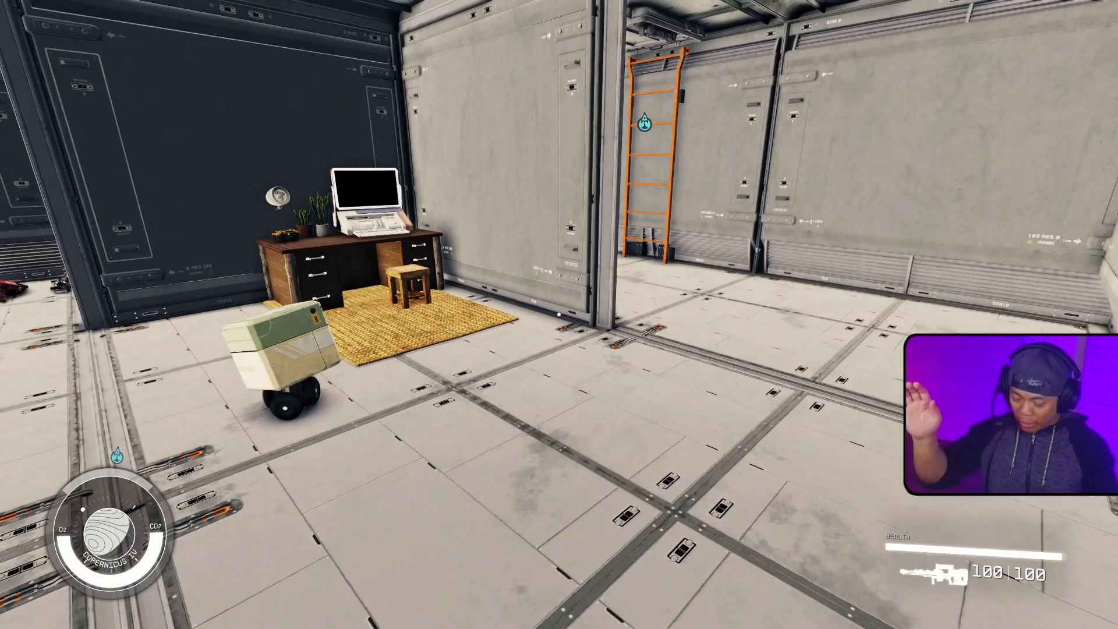
{"action": "key", "text": "s"}
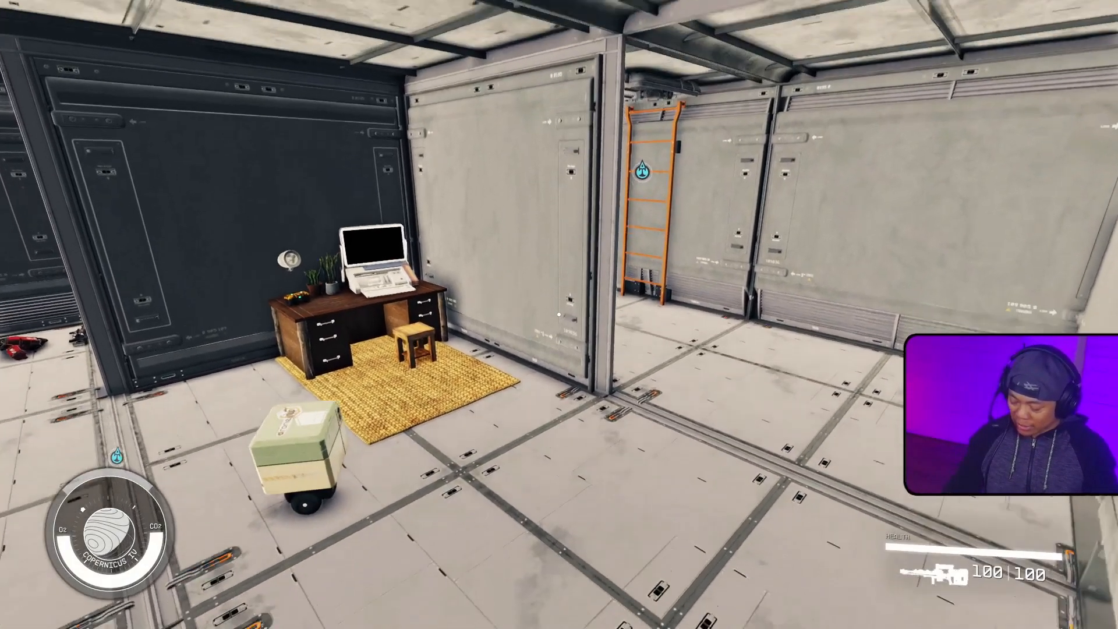
Switch back to the Creation Kit and view the properties of the quest's Crew_EliteCrewQuestScript, closing them without changes
{"action": "key", "text": "alt+Tab"}
{"action": "key", "text": "alt+Tab"}
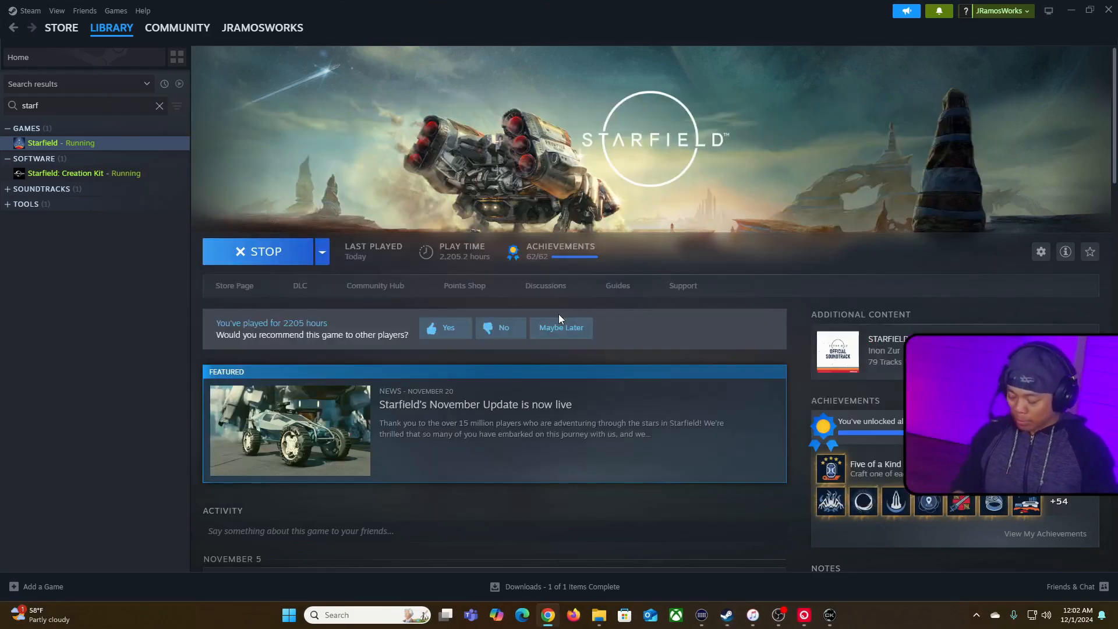
{"action": "key", "text": "alt+Tab"}
{"action": "key", "text": "alt+Tab"}
{"action": "key", "text": "alt+Tab"}
{"action": "key", "text": "alt+Tab"}
{"action": "key", "text": "alt+Tab"}
{"action": "key", "text": "alt+Tab"}
{"action": "key", "text": "alt+Tab"}
{"action": "key", "text": "alt+Tab"}
{"action": "key", "text": "alt+Tab"}
{"action": "key", "text": "alt+Tab"}
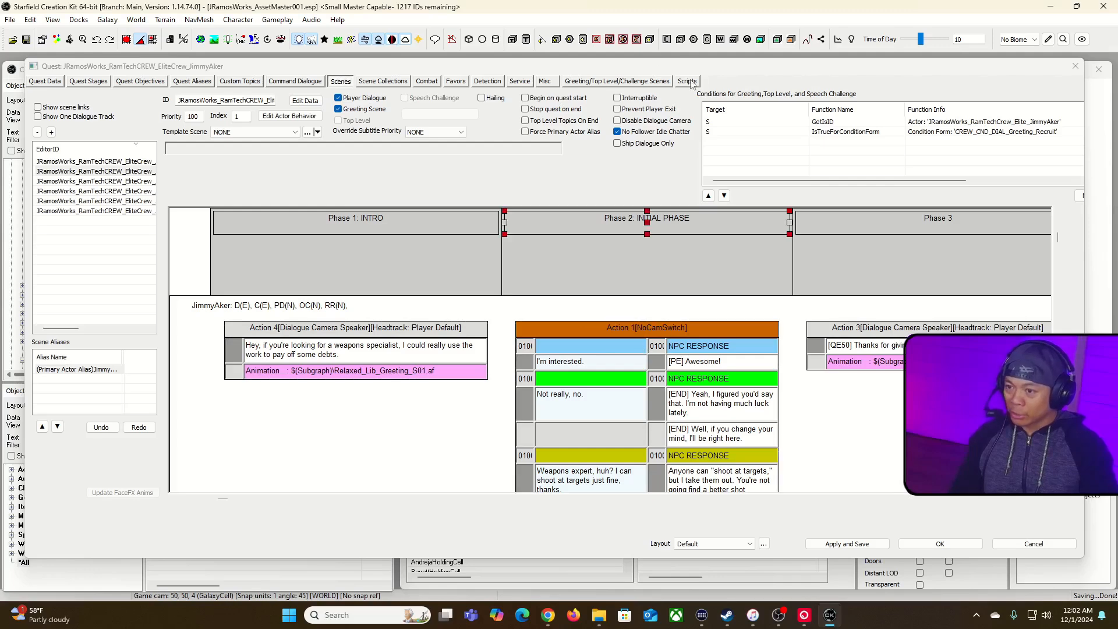
{"action": "left_click", "coordinate": [689, 81]}
{"action": "double_click", "coordinate": [115, 122]}
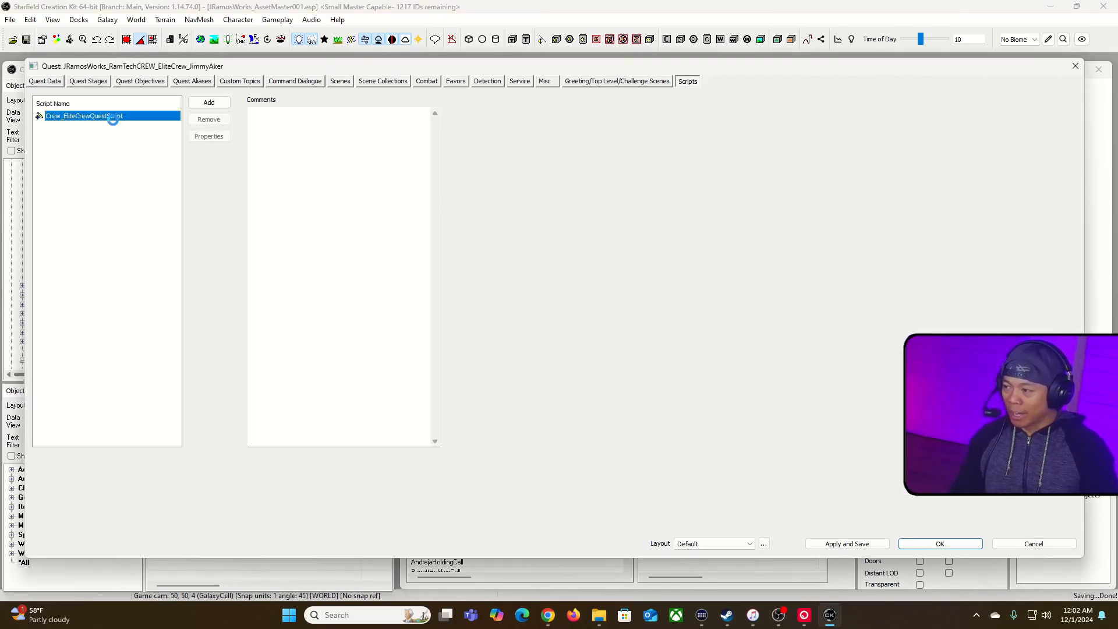
{"action": "left_click", "coordinate": [1024, 552]}
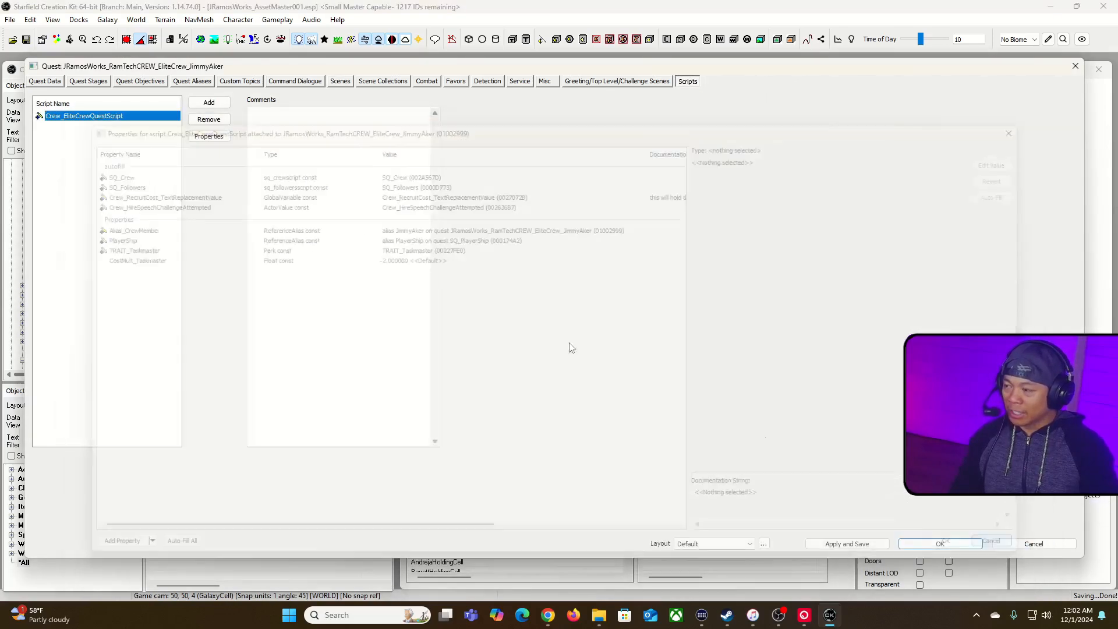
Open the source of Crew_EliteCrewQuestScript in the external editor, Notepad++
{"action": "right_click", "coordinate": [136, 120]}
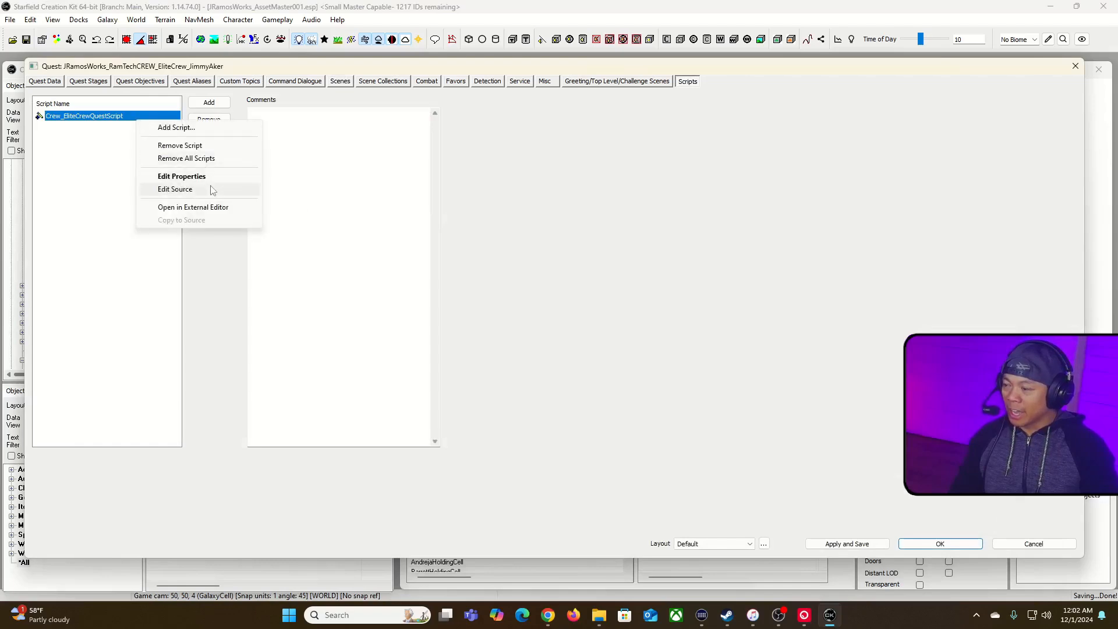
{"action": "left_click", "coordinate": [211, 189]}
{"action": "left_click", "coordinate": [668, 69]}
{"action": "right_click", "coordinate": [152, 118]}
{"action": "left_click", "coordinate": [218, 203]}
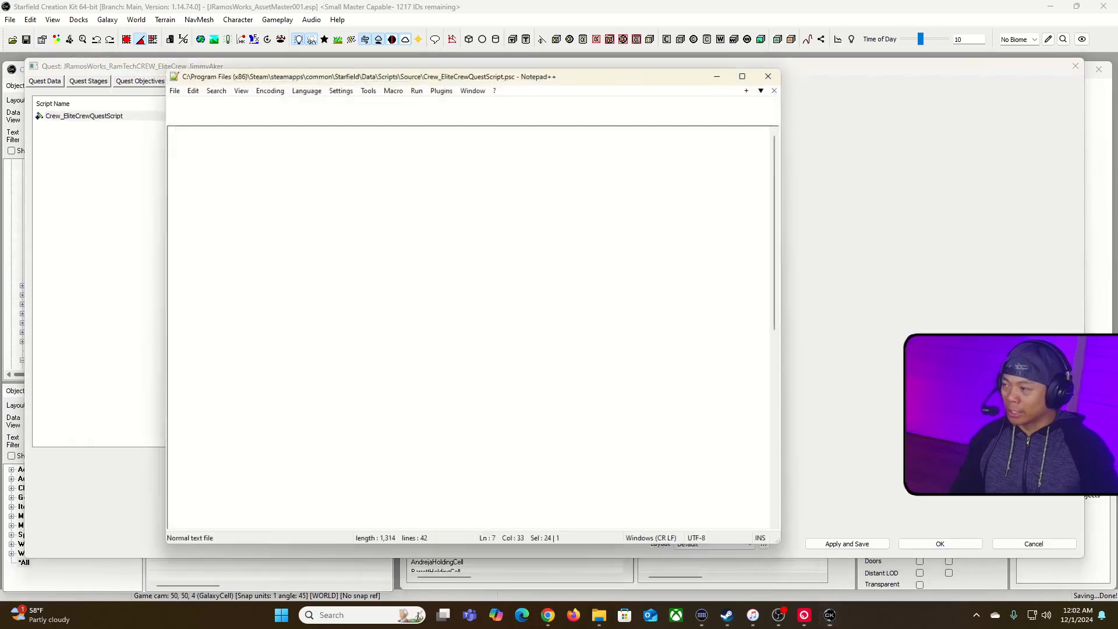
{"action": "left_click_drag", "start_coordinate": [348, 74], "coordinate": [508, 78]}
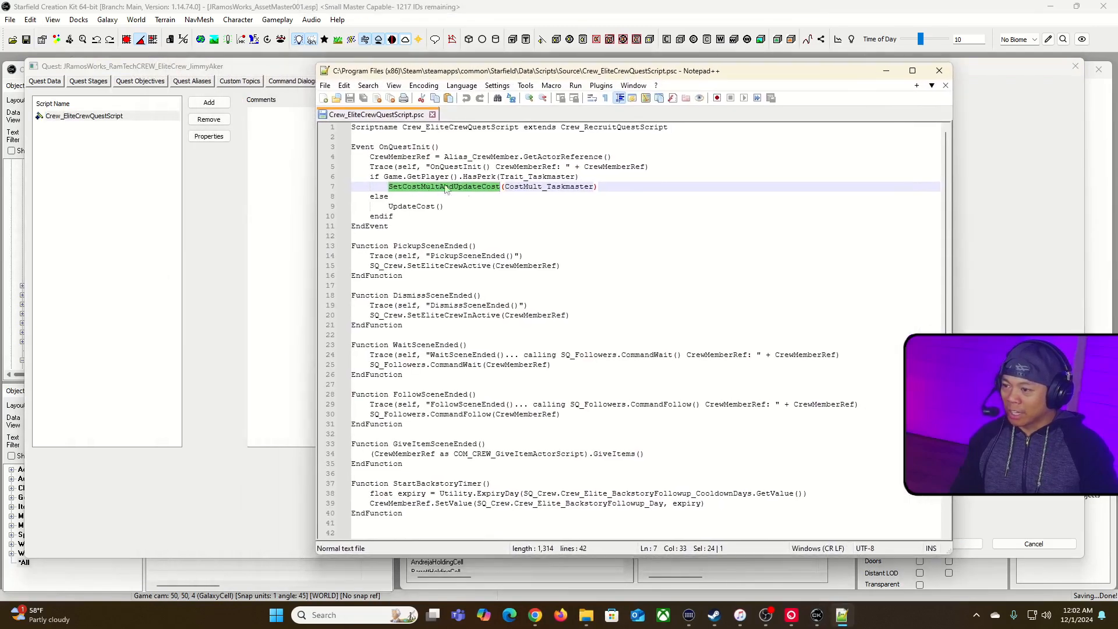
Examine the SetCostMultAndUpdateCost call and its CostMult_Taskmaster argument in the OnQuestInit event
{"action": "left_click", "coordinate": [586, 187]}
{"action": "left_click_drag", "start_coordinate": [598, 188], "coordinate": [388, 189]}
{"action": "left_click", "coordinate": [507, 188]}
{"action": "left_click_drag", "start_coordinate": [506, 187], "coordinate": [570, 188]}
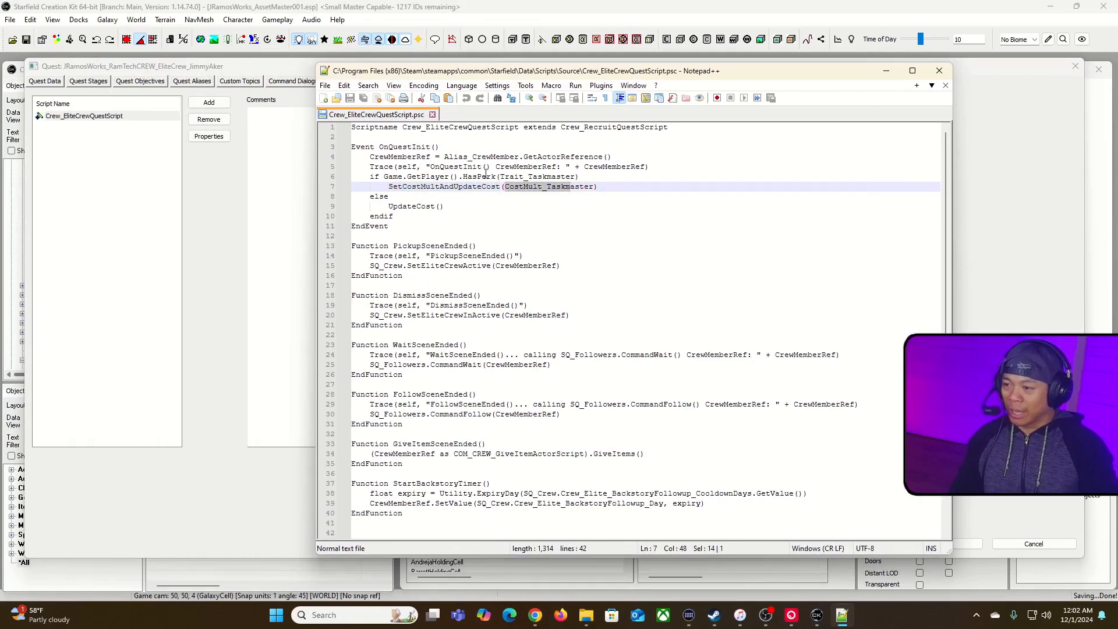
Examine the OnQuestInit event with its SetCostMultAndUpdateCost and UpdateCost calls, and the parent script named in the header line
{"action": "left_click_drag", "start_coordinate": [389, 227], "coordinate": [353, 144]}
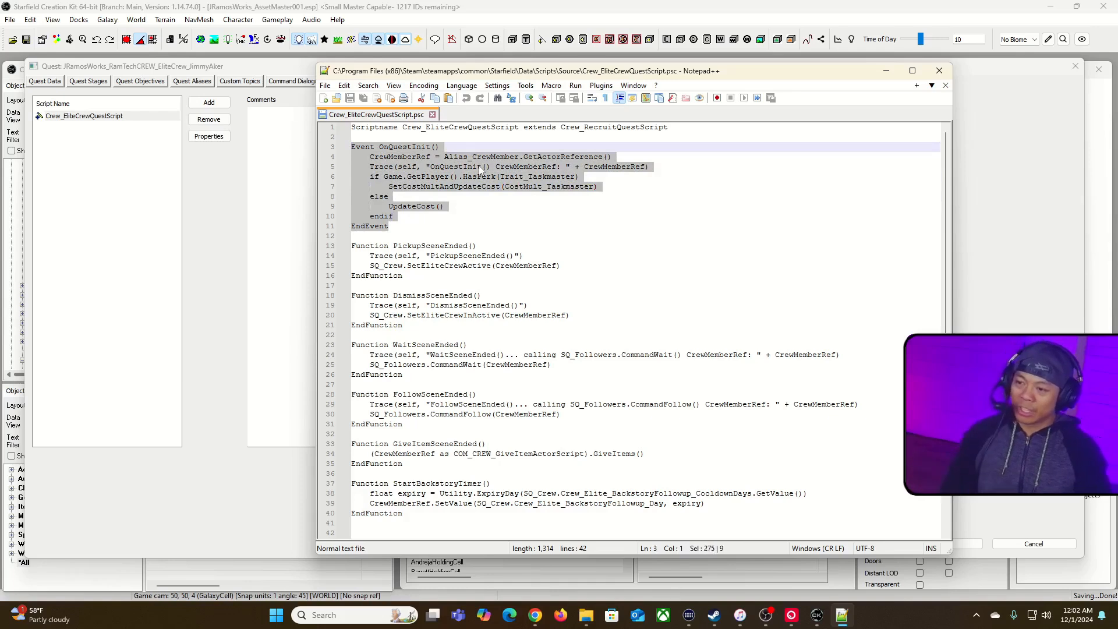
{"action": "left_click_drag", "start_coordinate": [560, 127], "coordinate": [675, 127]}
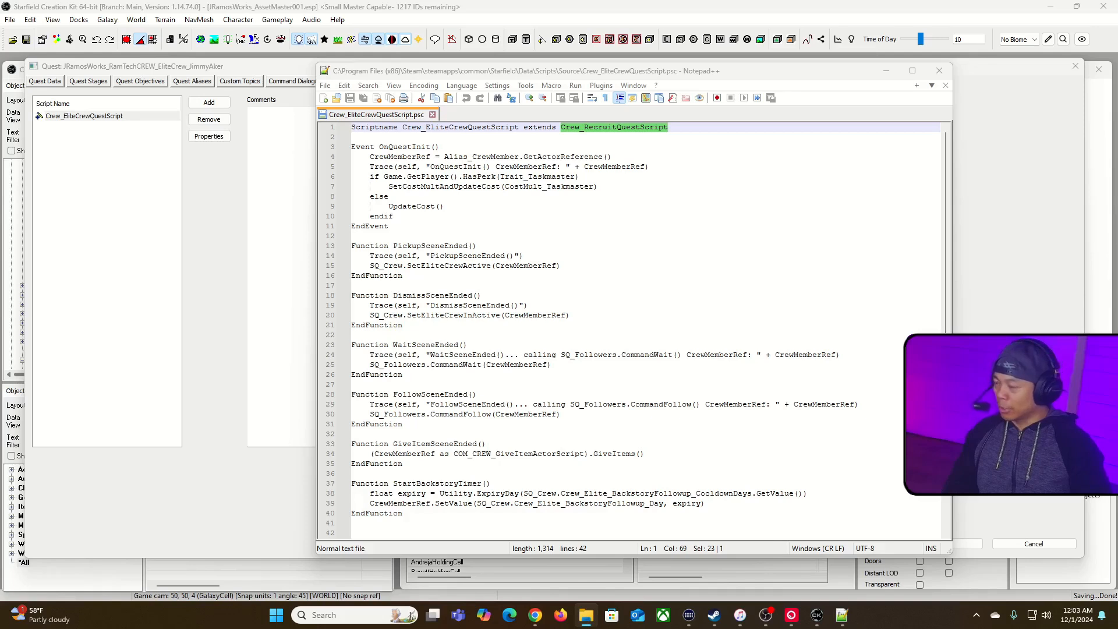
{"action": "left_click_drag", "start_coordinate": [600, 187], "coordinate": [391, 188]}
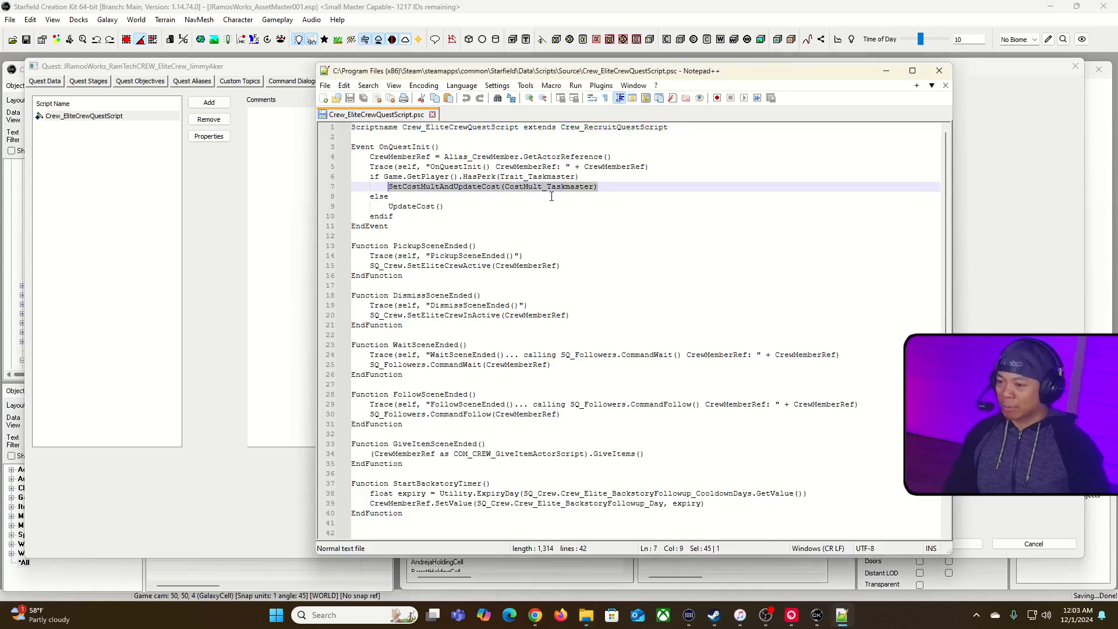
{"action": "left_click_drag", "start_coordinate": [444, 206], "coordinate": [411, 207]}
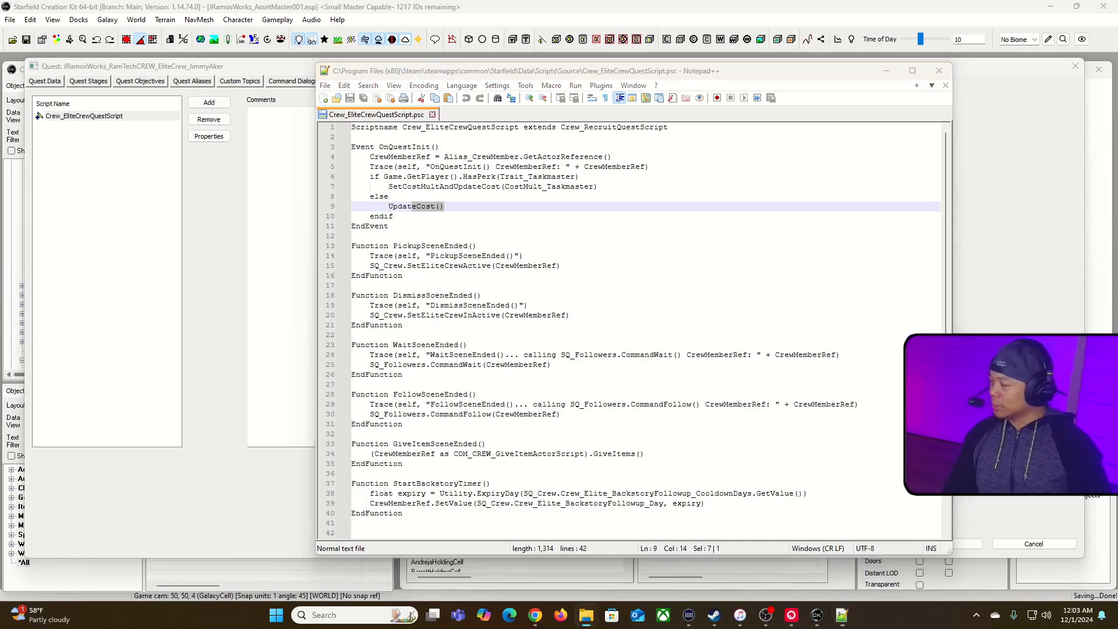
Open the source of the parent script Crew_RecruitQuestScript and search it for "updatecost"
{"action": "double_click", "coordinate": [569, 238]}
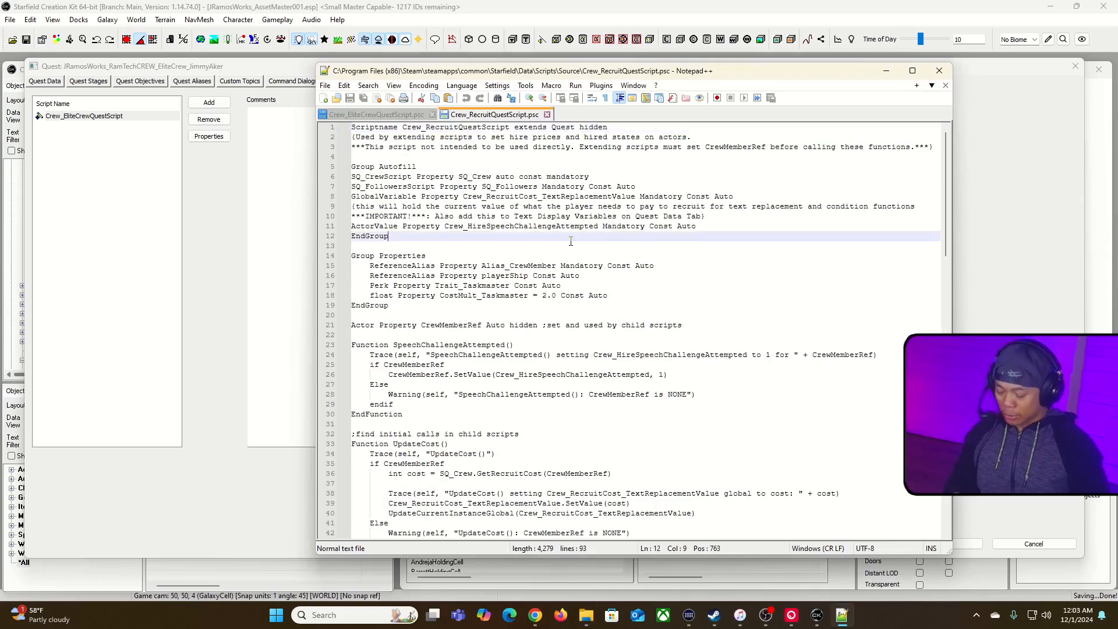
{"action": "key", "text": "ctrl+f"}
{"action": "type", "text": "updatecost"}
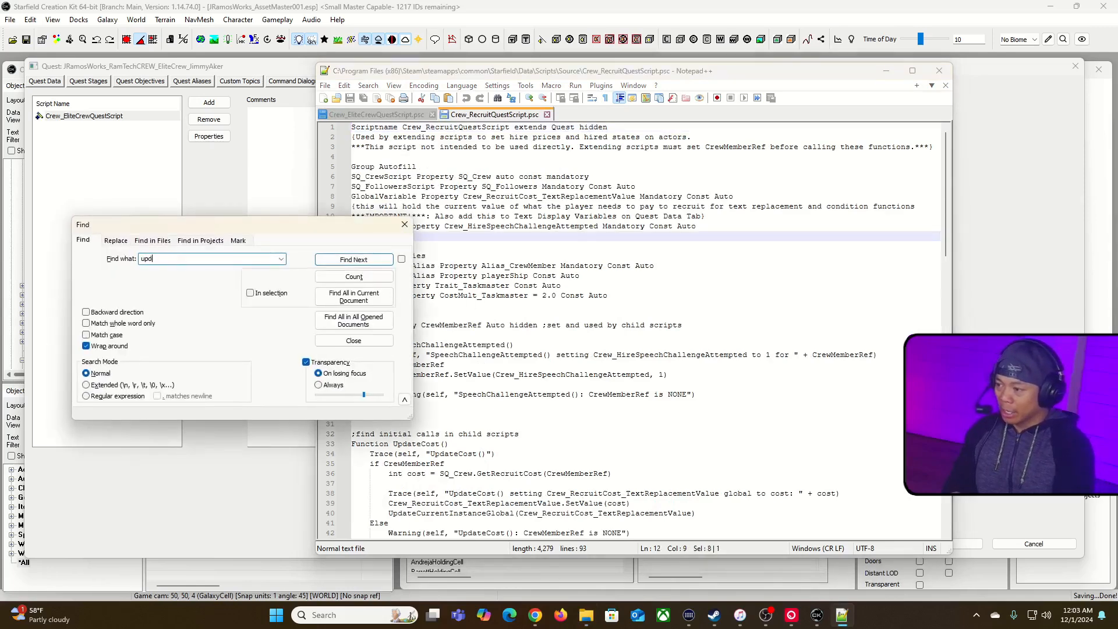
{"action": "key", "text": "Return"}
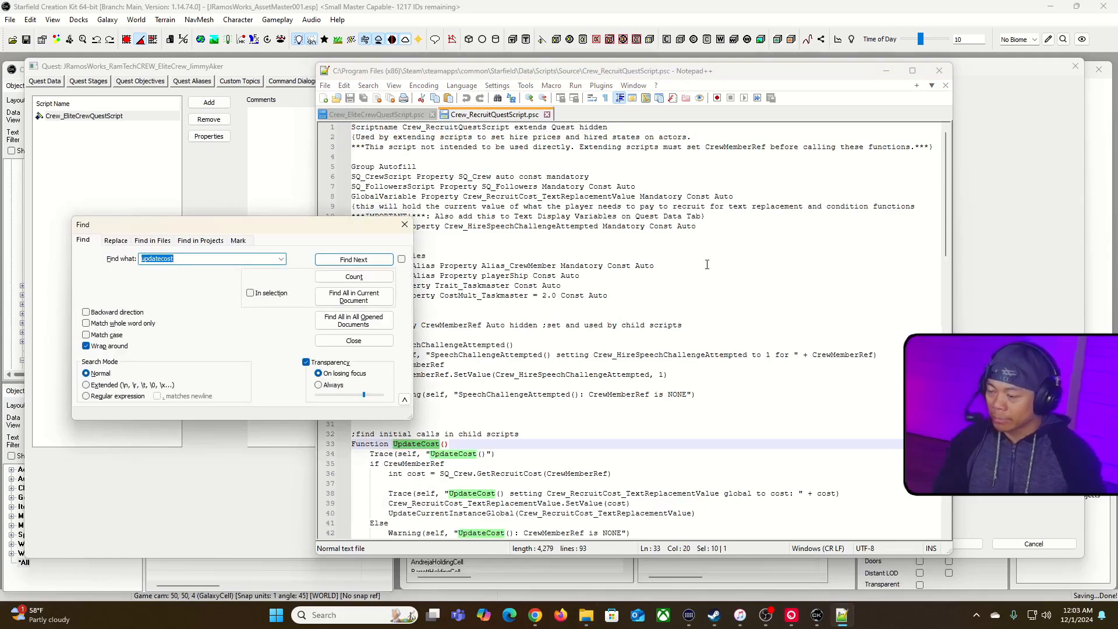
{"action": "left_click", "coordinate": [405, 224]}
Look through the UpdateCost matches up to the SetCostMultAndUpdateCost function and move the Find dialog clear of the code
{"action": "scroll", "coordinate": [378, 340], "scroll_direction": "down", "scroll_amount": 4}
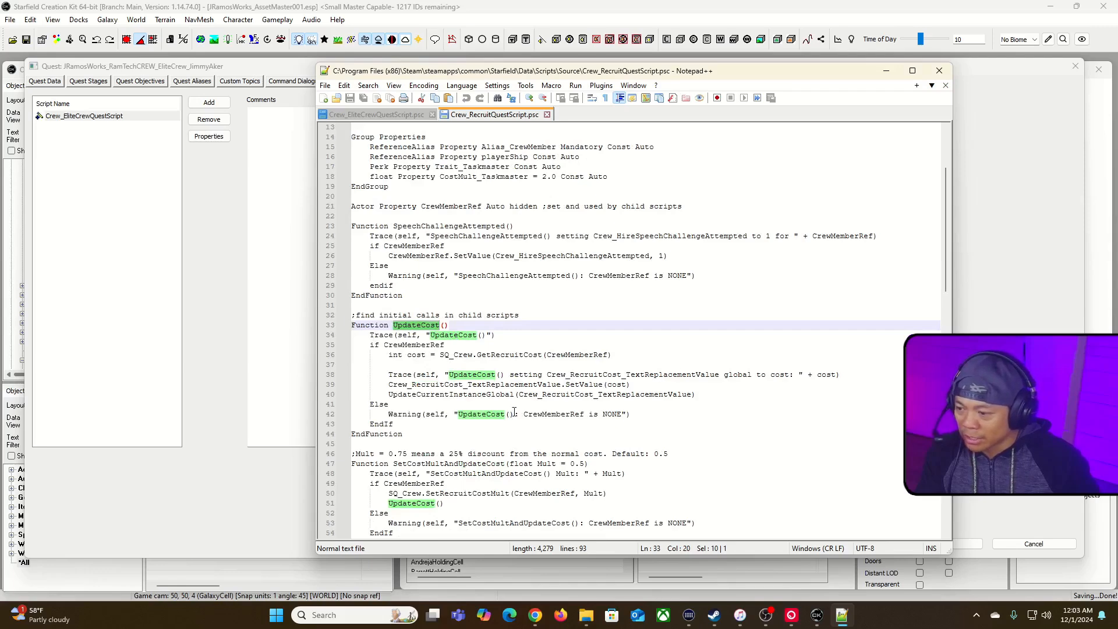
{"action": "scroll", "coordinate": [506, 415], "scroll_direction": "down", "scroll_amount": 1}
{"action": "scroll", "coordinate": [524, 396], "scroll_direction": "down", "scroll_amount": 1}
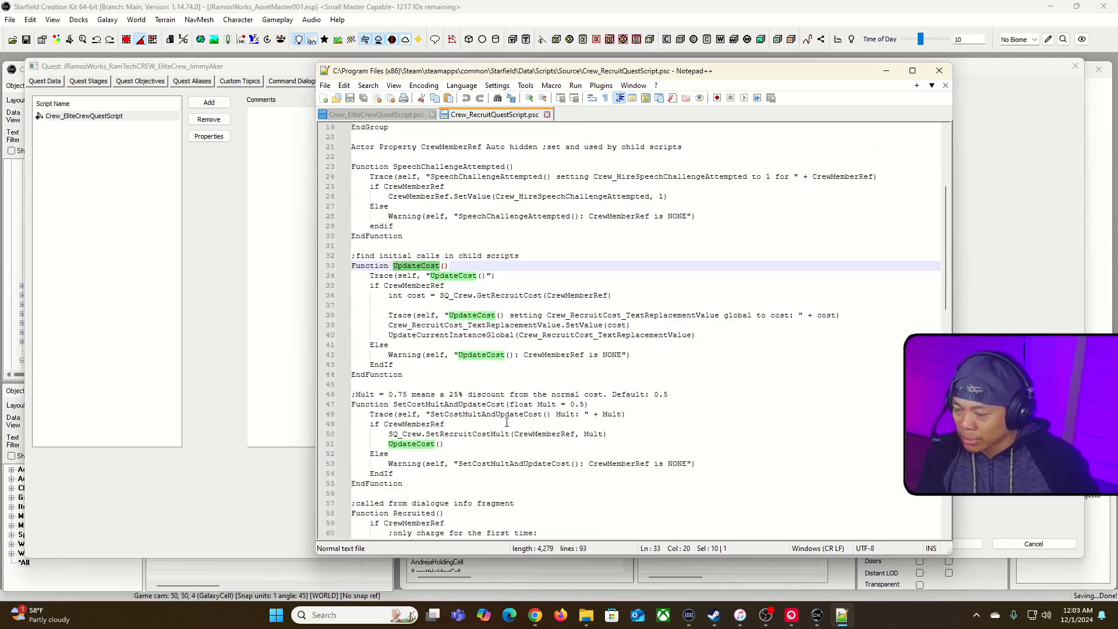
{"action": "scroll", "coordinate": [508, 422], "scroll_direction": "down", "scroll_amount": 2}
{"action": "scroll", "coordinate": [424, 392], "scroll_direction": "down", "scroll_amount": 1}
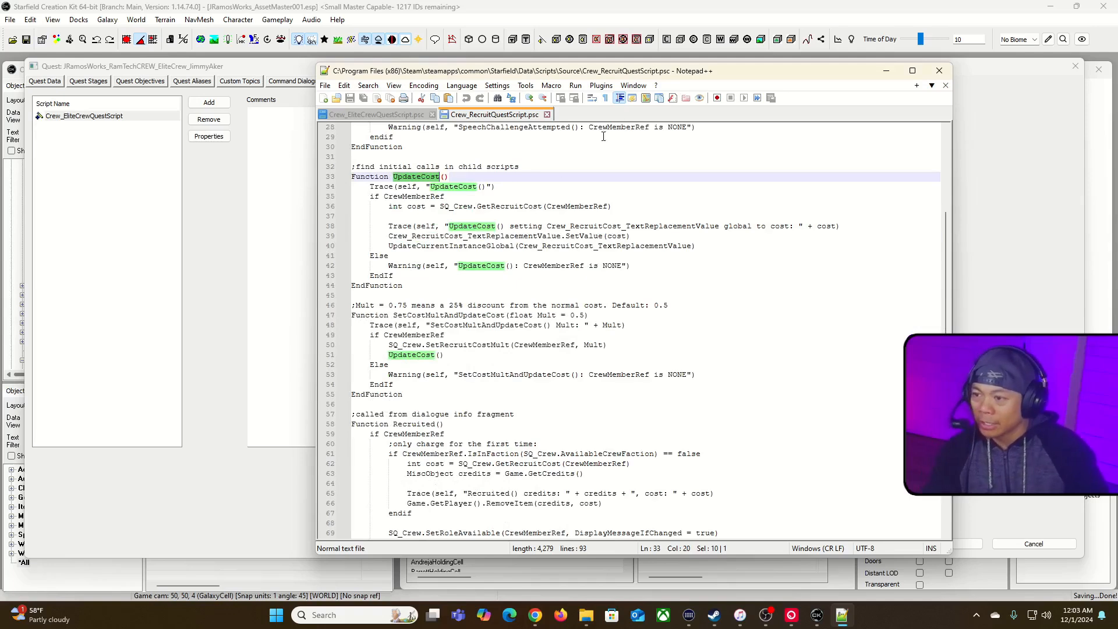
{"action": "key", "text": "ctrl+f"}
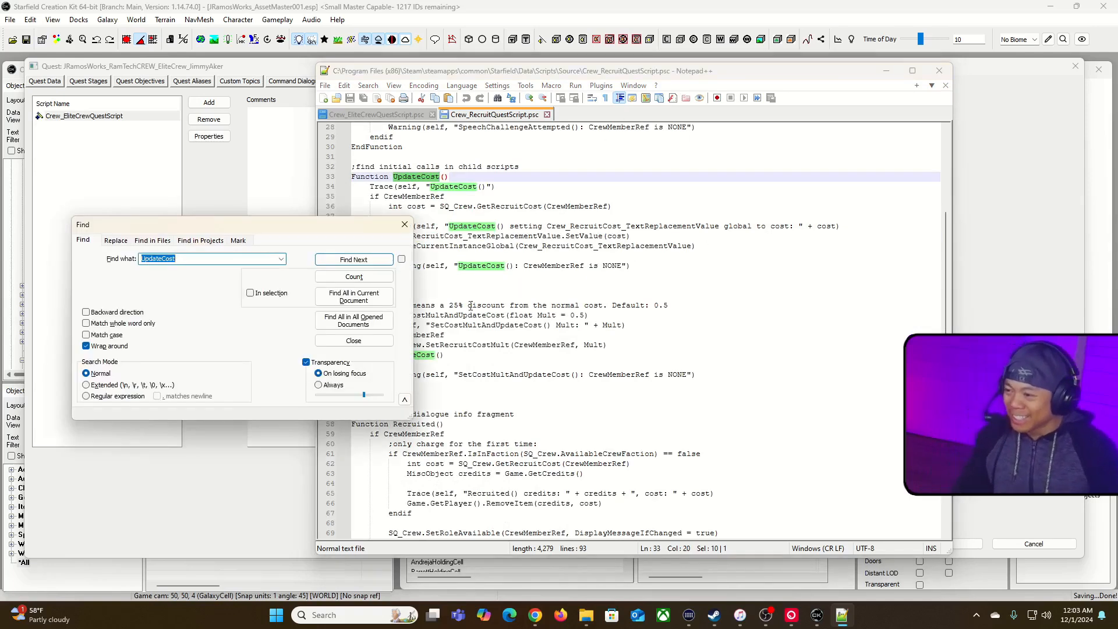
{"action": "left_click", "coordinate": [371, 261]}
{"action": "left_click", "coordinate": [353, 260]}
{"action": "left_click", "coordinate": [354, 260]}
{"action": "left_click", "coordinate": [354, 260]}
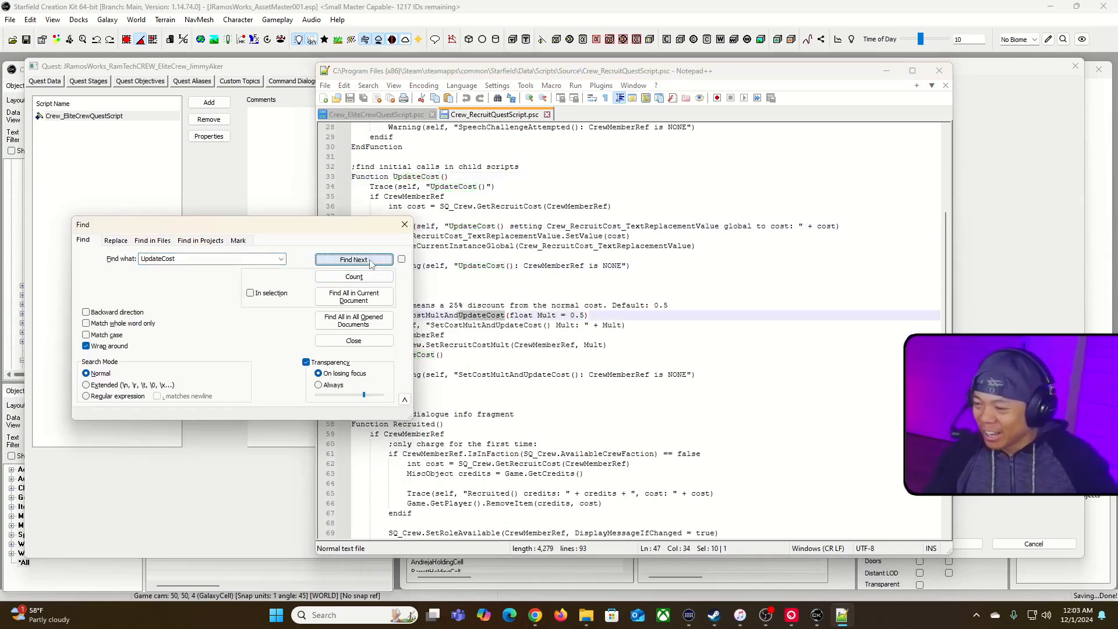
{"action": "left_click", "coordinate": [371, 261]}
{"action": "left_click_drag", "start_coordinate": [355, 230], "coordinate": [286, 102]}
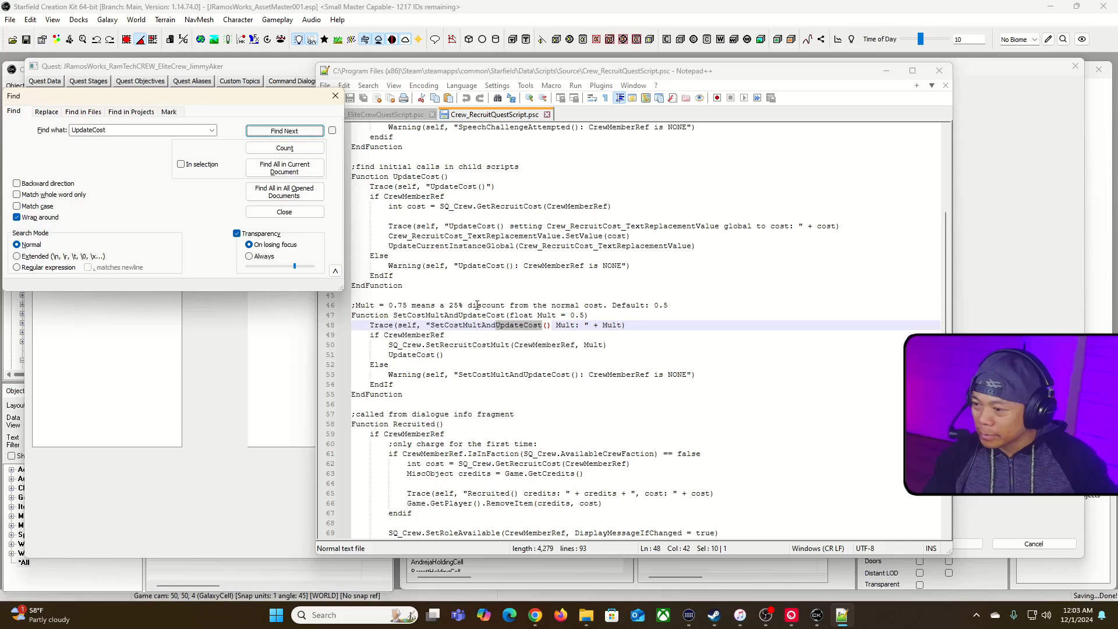
Examine the SetCostMultAndUpdateCost function header and the comment above it explaining the Mult discount
{"action": "left_click_drag", "start_coordinate": [625, 324], "coordinate": [357, 304]}
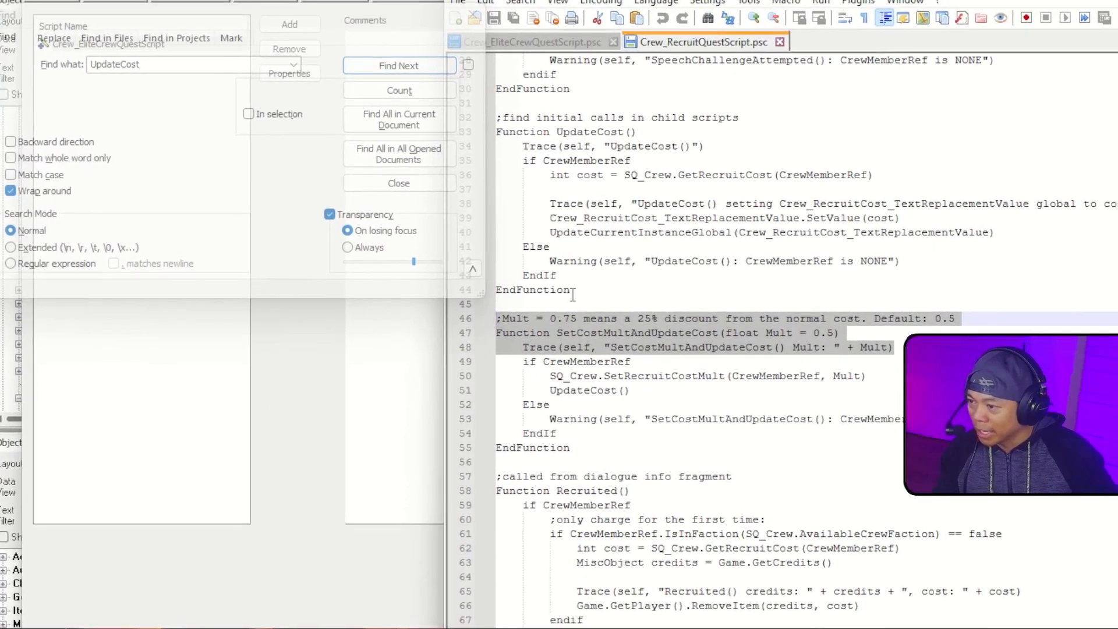
{"action": "left_click", "coordinate": [524, 323]}
{"action": "left_click_drag", "start_coordinate": [551, 332], "coordinate": [720, 333]}
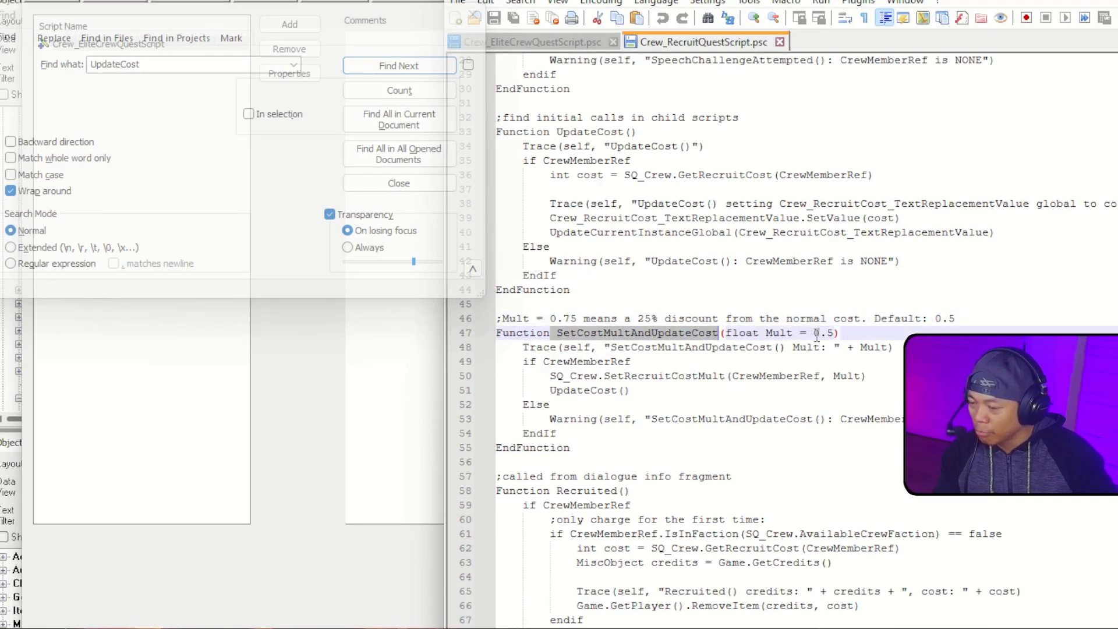
{"action": "left_click", "coordinate": [655, 319]}
{"action": "left_click_drag", "start_coordinate": [971, 319], "coordinate": [663, 318]}
{"action": "left_click_drag", "start_coordinate": [464, 318], "coordinate": [298, 319]}
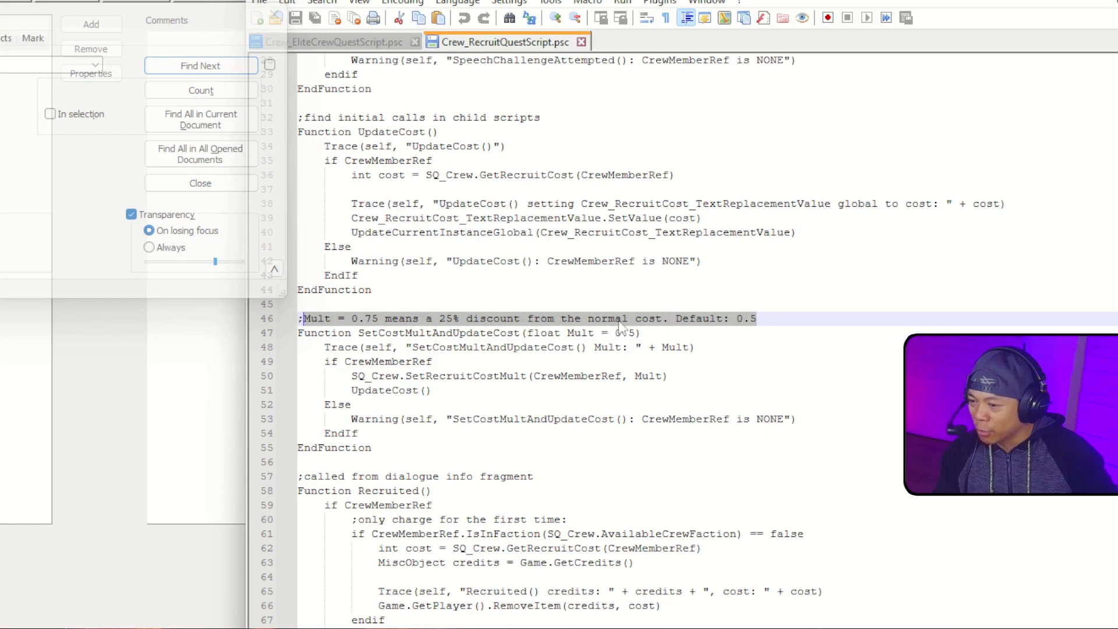
{"action": "left_click", "coordinate": [454, 320]}
{"action": "left_click_drag", "start_coordinate": [300, 319], "coordinate": [765, 316]}
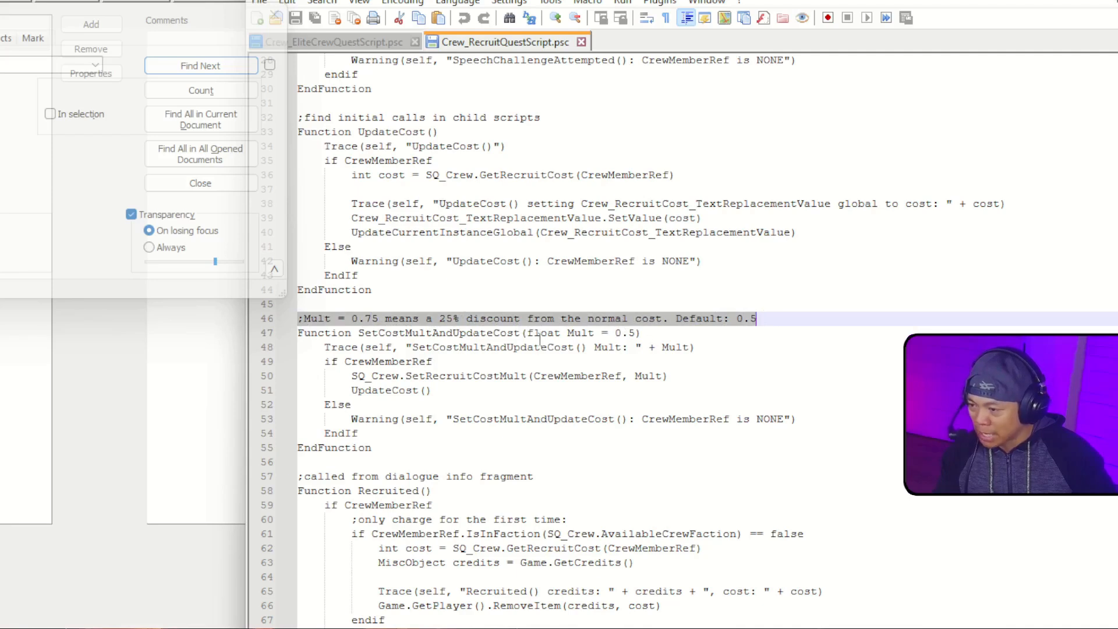
{"action": "left_click", "coordinate": [351, 318]}
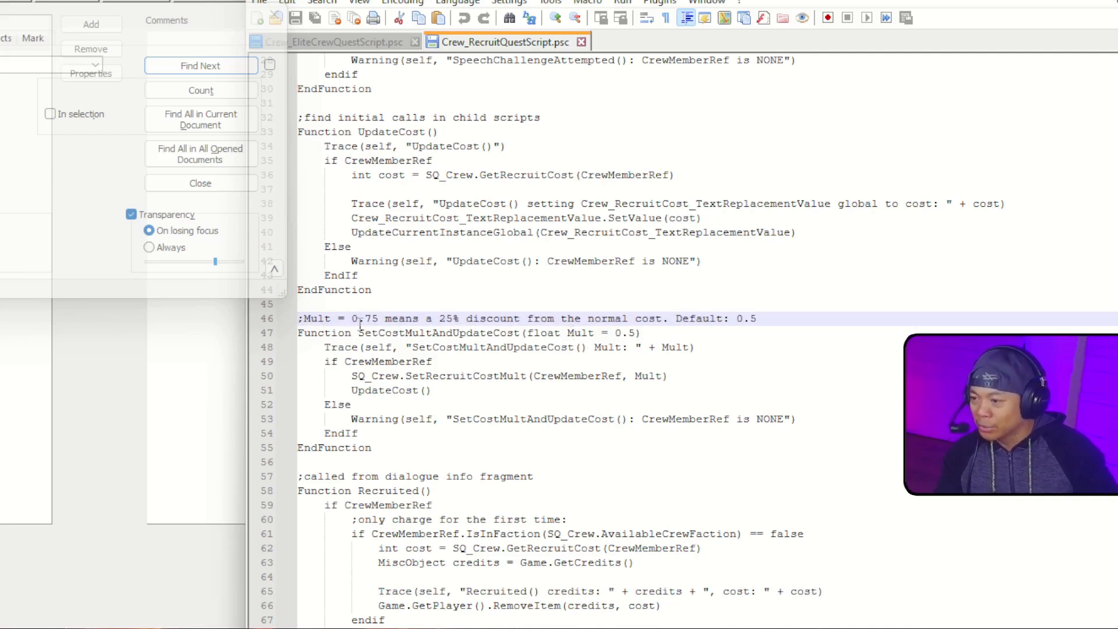
Examine the UpdateCost function, its GetRecruitCost call on CrewMemberRef and the lines that update the Crew_RecruitCost_TextReplacementValue global
{"action": "left_click_drag", "start_coordinate": [444, 132], "coordinate": [298, 133]}
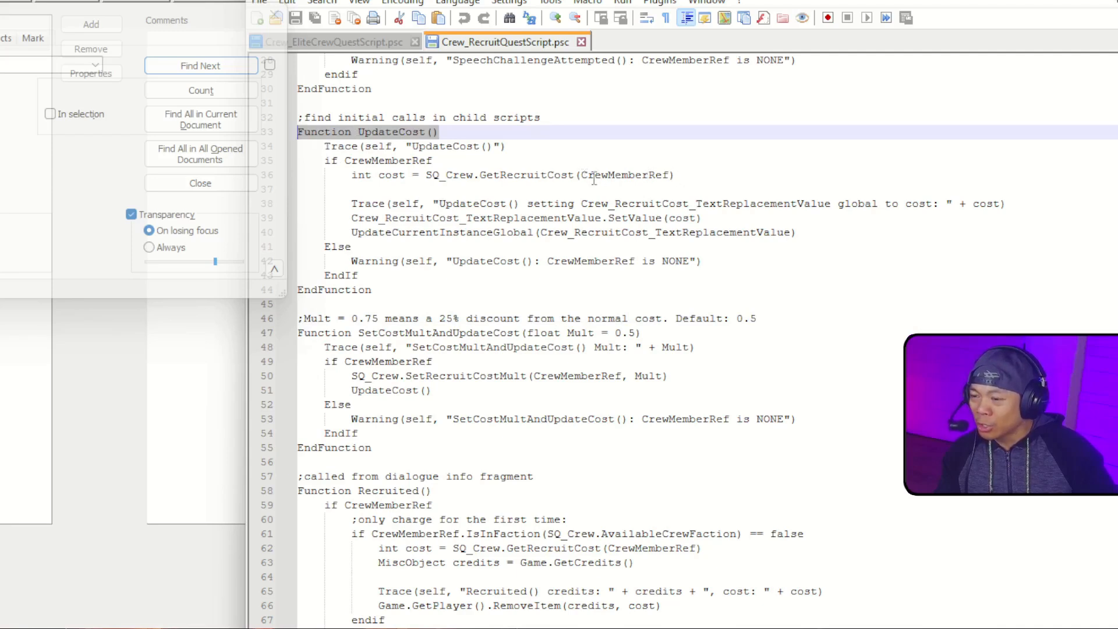
{"action": "left_click_drag", "start_coordinate": [582, 176], "coordinate": [670, 176]}
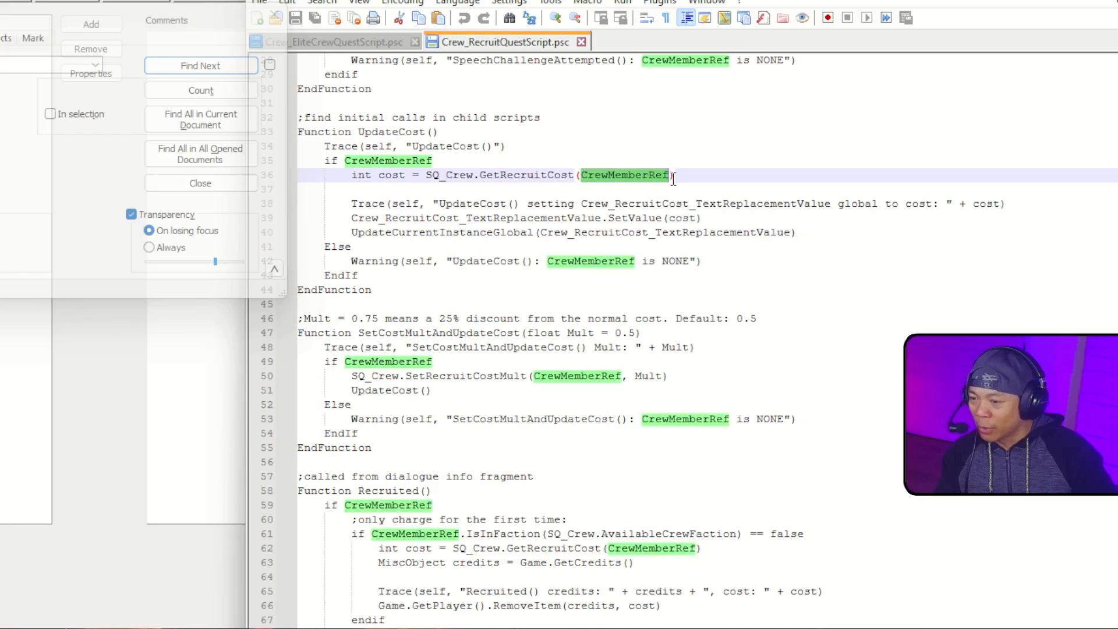
{"action": "left_click", "coordinate": [471, 190]}
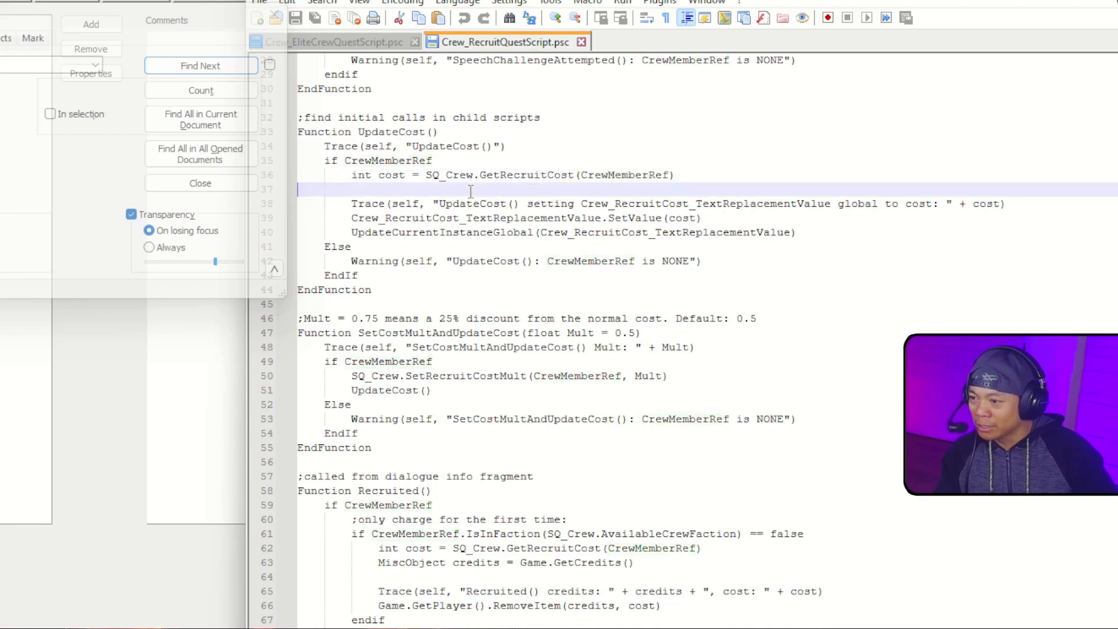
{"action": "mouse_move", "coordinate": [349, 204]}
{"action": "left_mouse_down"}
{"action": "mouse_move", "coordinate": [688, 201]}
{"action": "mouse_move", "coordinate": [699, 220]}
{"action": "mouse_move", "coordinate": [842, 238]}
{"action": "left_mouse_up"}
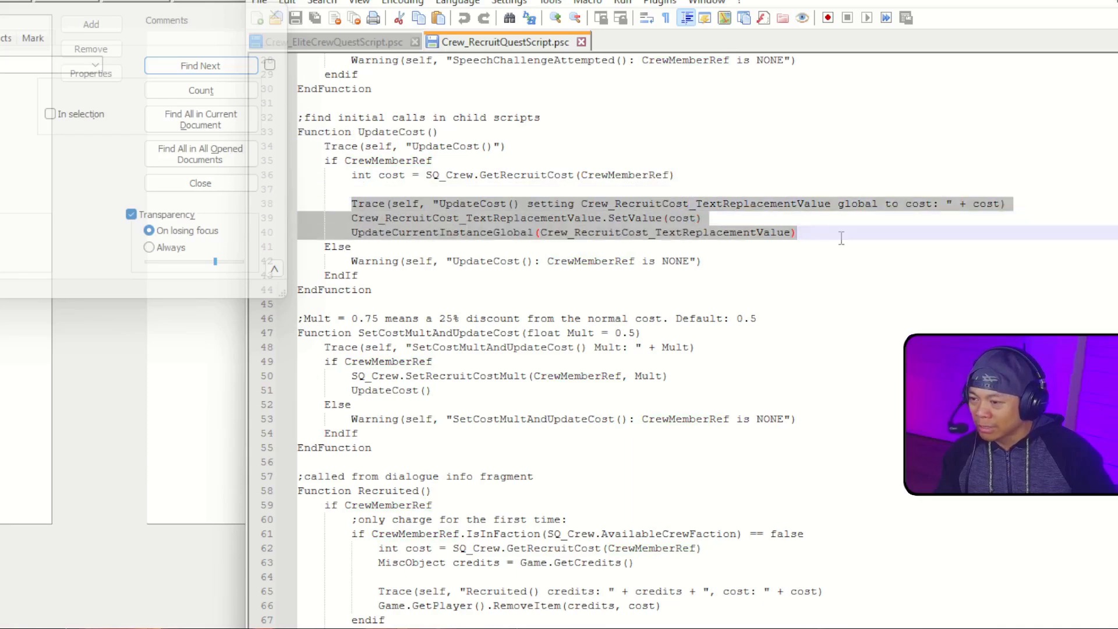
{"action": "left_click", "coordinate": [690, 233]}
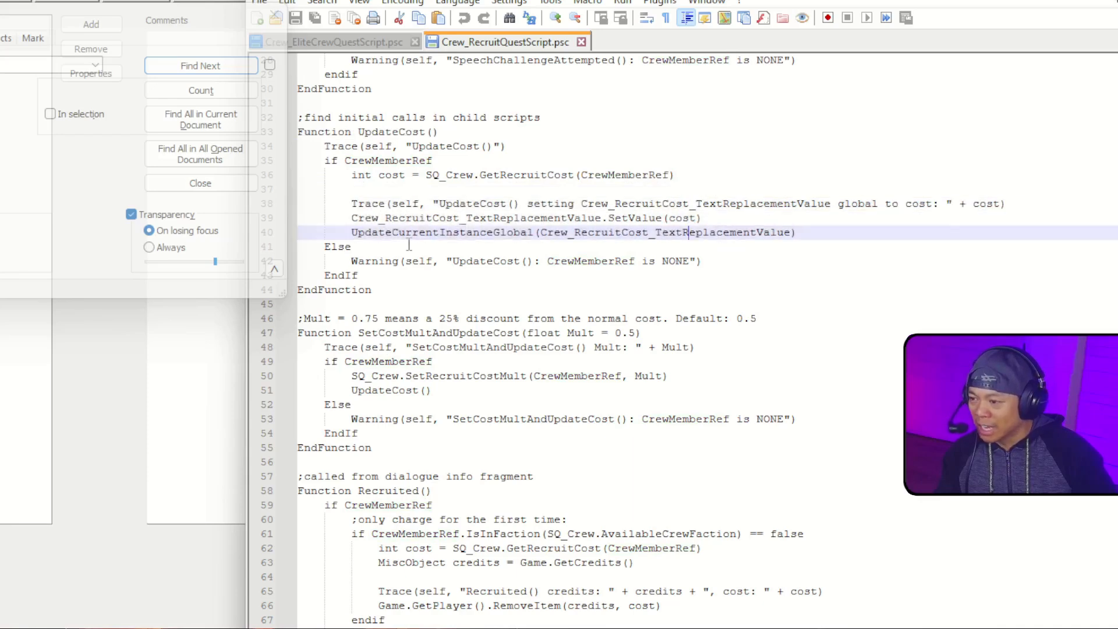
Review the whole SetCostMultAndUpdateCost function together with the Mult value in its comment
{"action": "scroll", "coordinate": [409, 245], "scroll_direction": "down", "scroll_amount": 2}
{"action": "left_click", "coordinate": [392, 361]}
{"action": "left_click_drag", "start_coordinate": [392, 362], "coordinate": [298, 233]}
{"action": "left_click", "coordinate": [379, 233]}
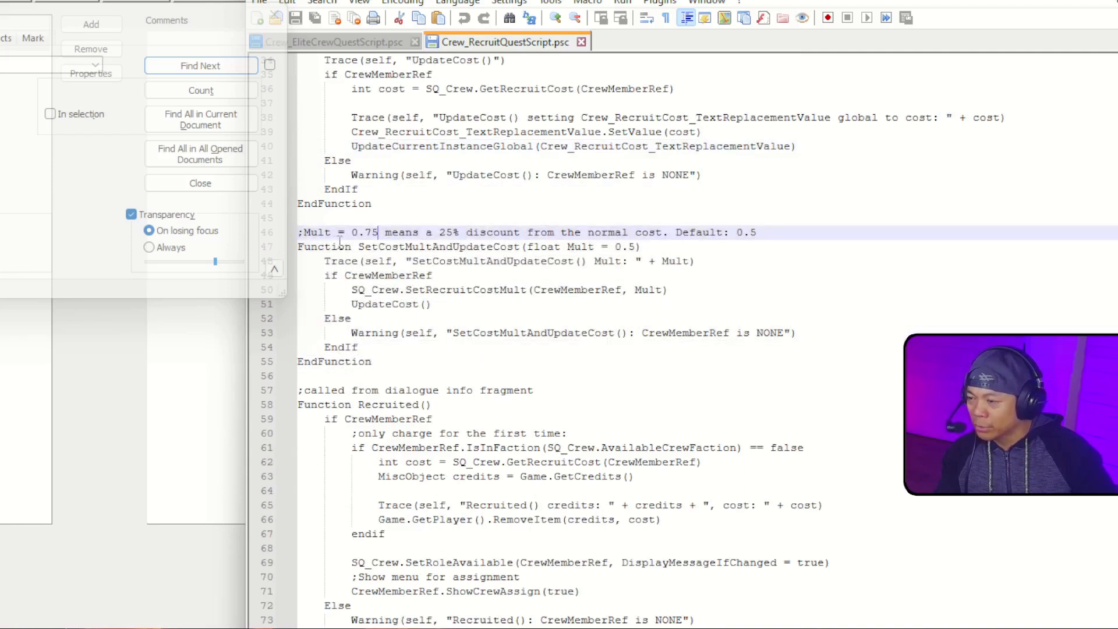